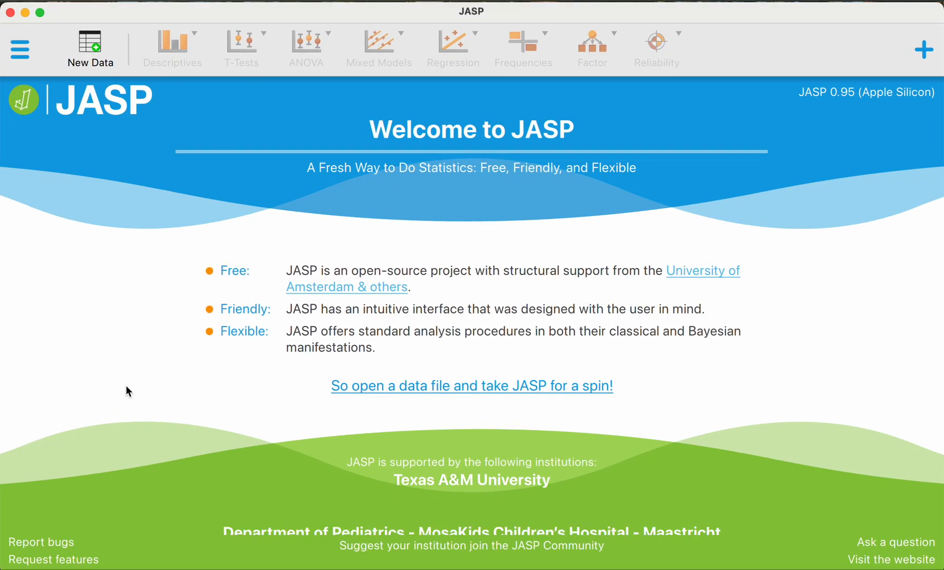
# Step: Switch to the browser, look over the JASP home page's feature overview and accept its cookie notice
pyautogui.click(25, 13)
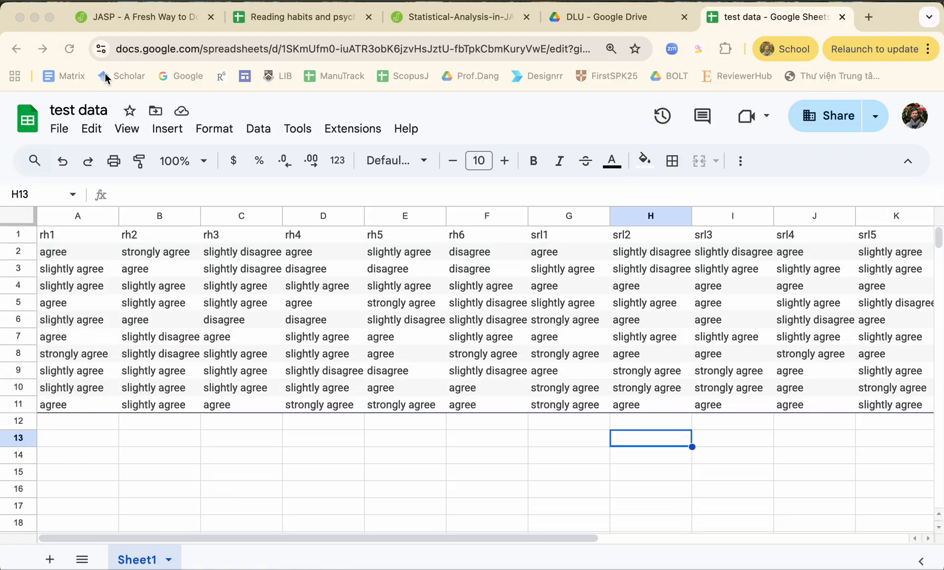
pyautogui.click(164, 21)
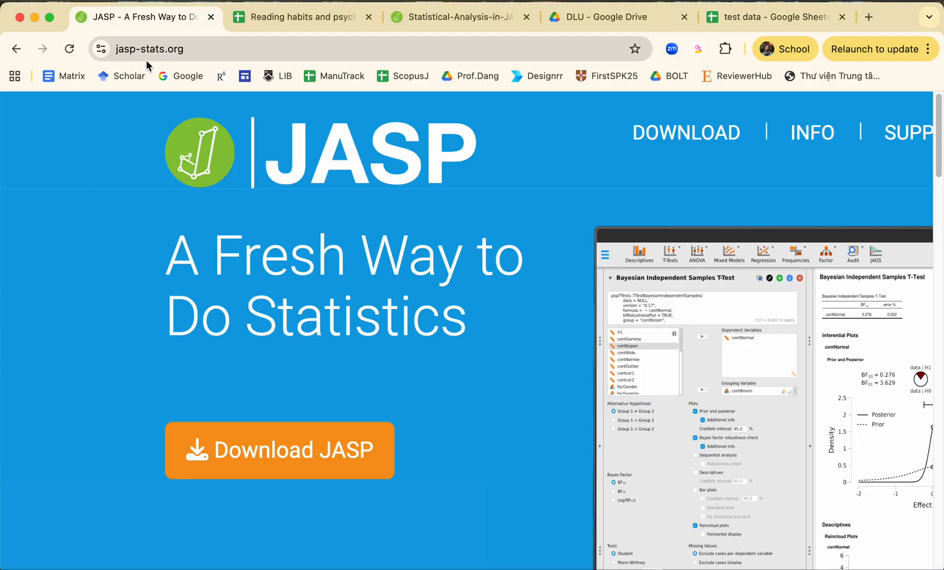
pyautogui.scroll(-1, 408, 358)
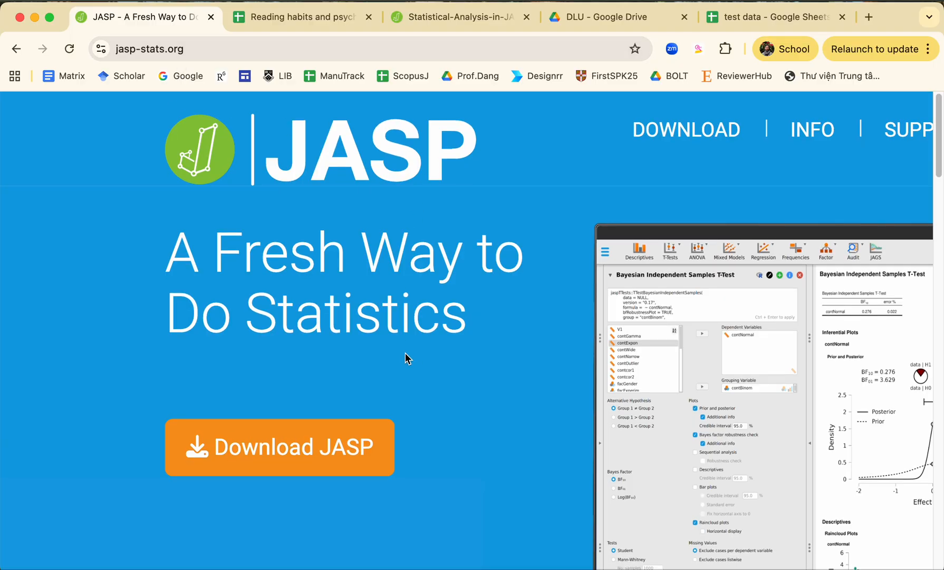
pyautogui.scroll(-5, 405, 352)
pyautogui.scroll(-4, 405, 353)
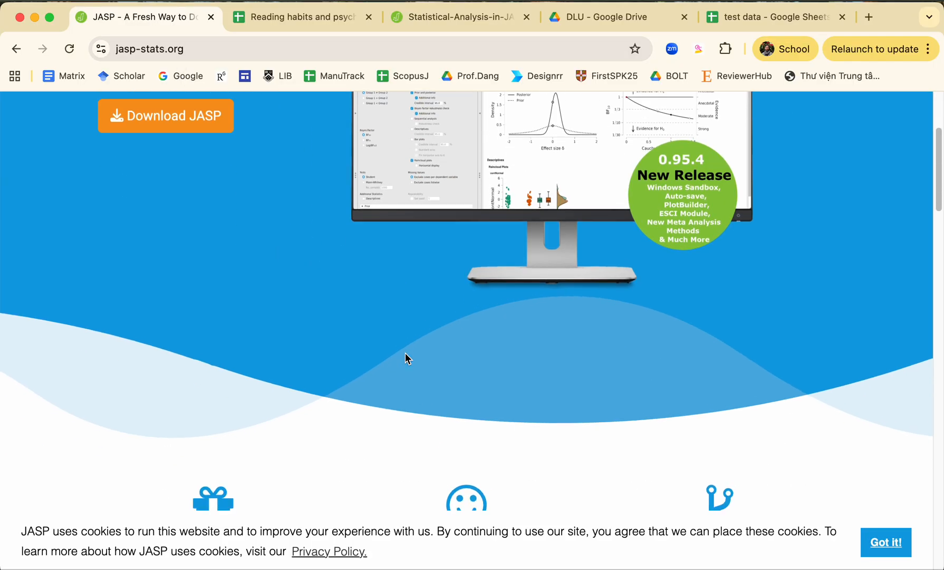
pyautogui.scroll(-6, 405, 353)
pyautogui.click(883, 541)
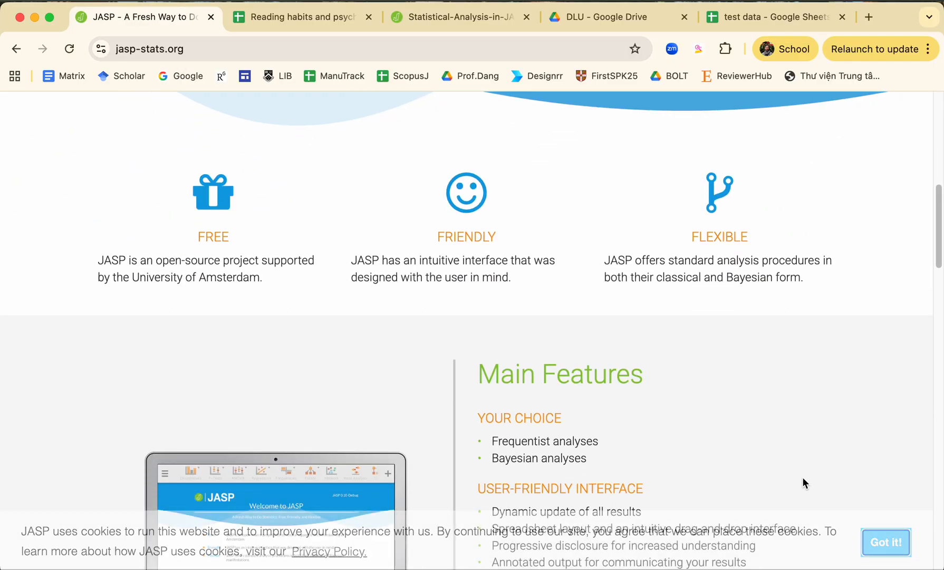
pyautogui.scroll(-3, 582, 351)
pyautogui.scroll(14, 581, 352)
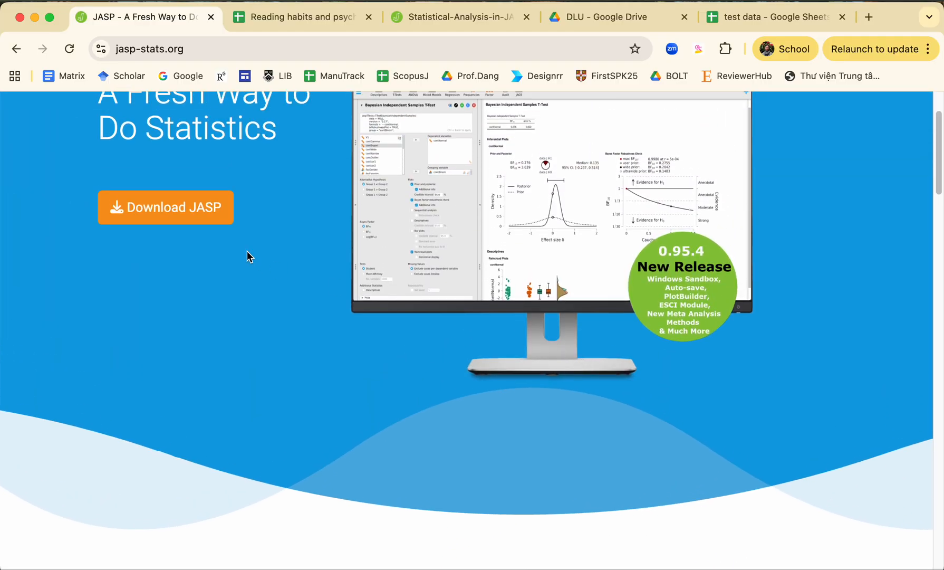
# Step: Open the JASP download page and review the installers for Windows, macOS and Linux
pyautogui.click(204, 220)
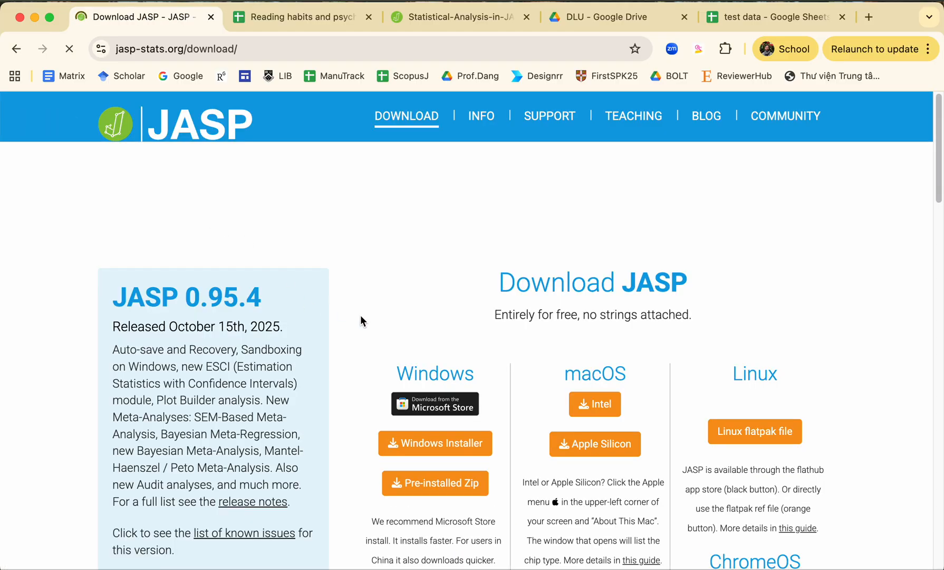
pyautogui.scroll(-2, 401, 348)
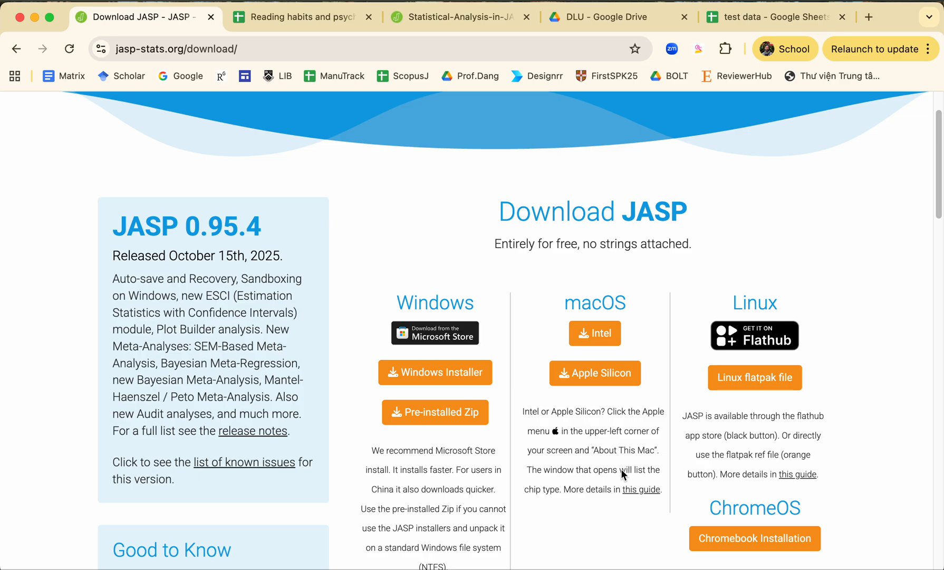
pyautogui.scroll(2, 623, 474)
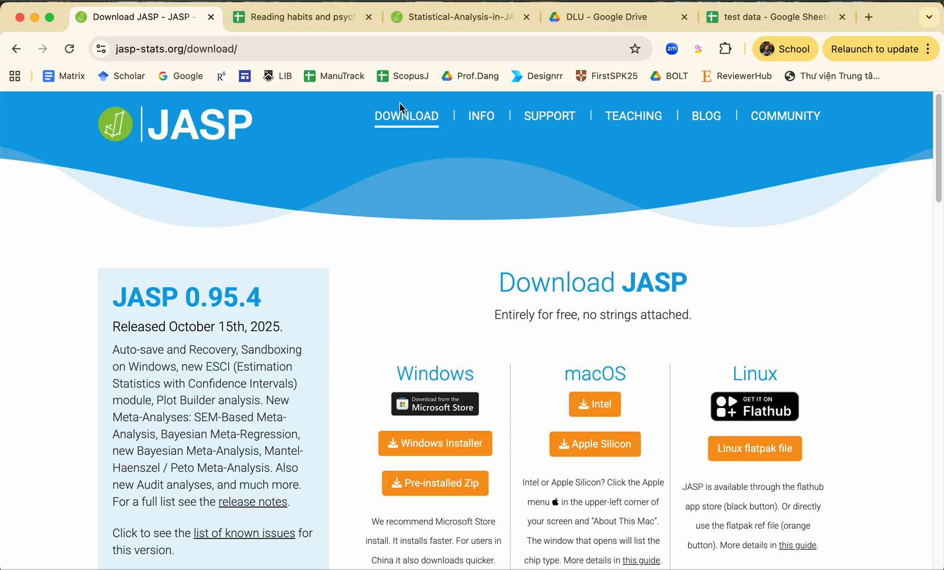
# Step: Place the test data spreadsheet right after the JASP download page and close the "Reading habits and psychological outcomes (Responses)" spreadsheet
pyautogui.click(327, 21)
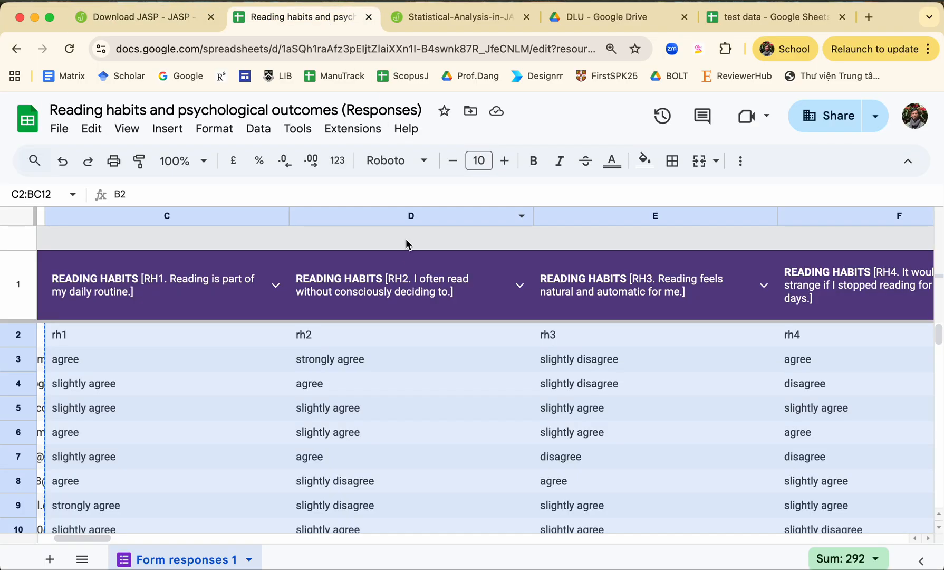
pyautogui.click(441, 21)
pyautogui.moveTo(771, 18); pyautogui.dragTo(298, 16)
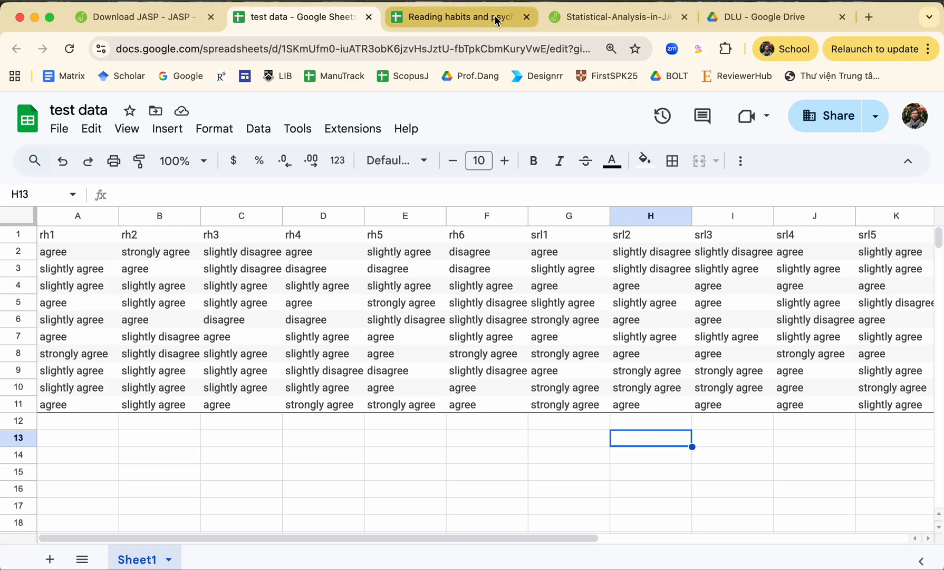
pyautogui.click(529, 18)
pyautogui.click(275, 475)
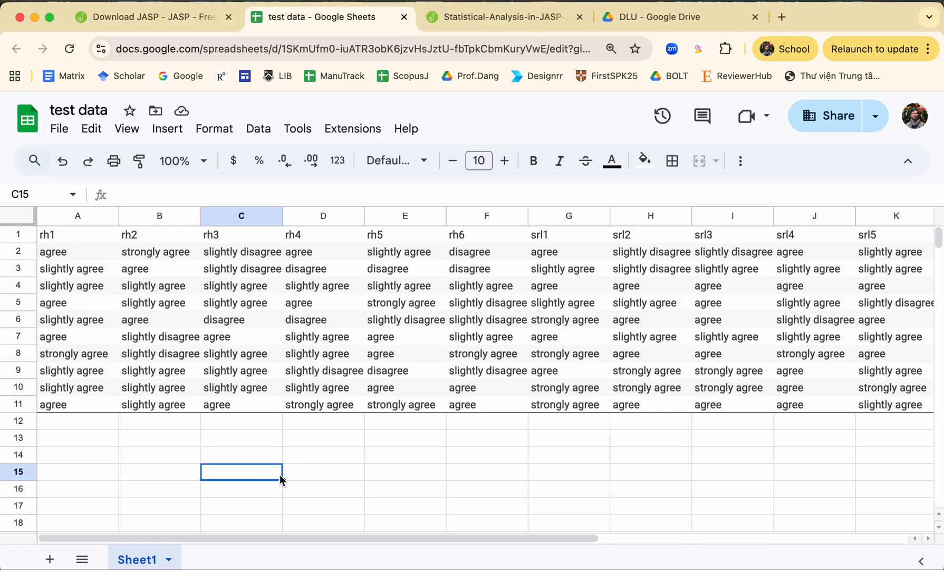
# Step: Insert an empty row above the variable names in row 1 of the test data sheet
pyautogui.click(72, 232)
pyautogui.click(167, 239)
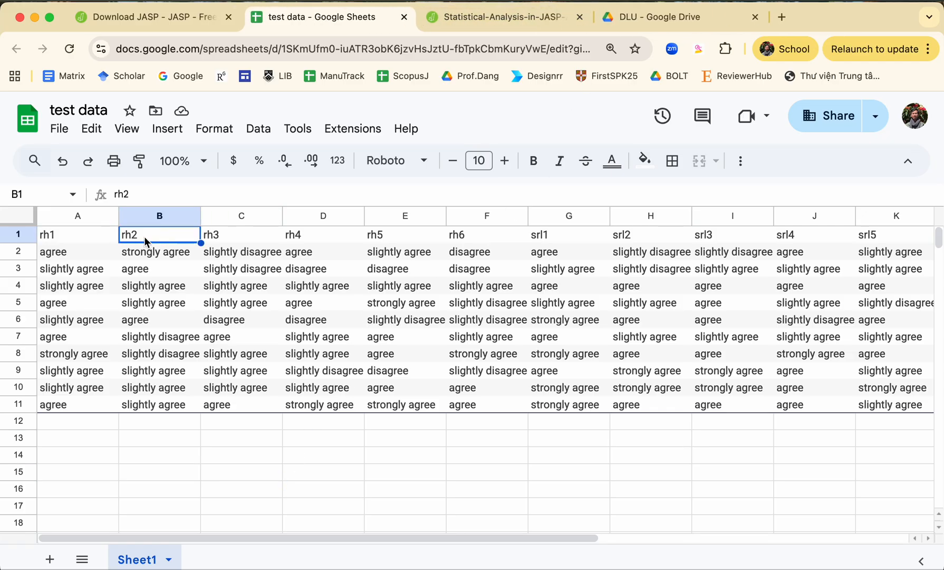
pyautogui.click(64, 234)
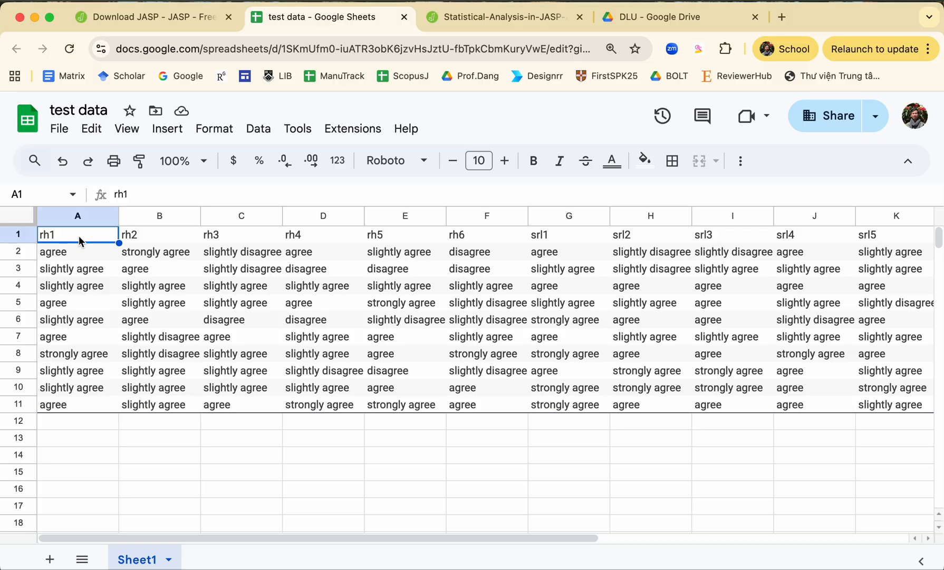
pyautogui.click(33, 233)
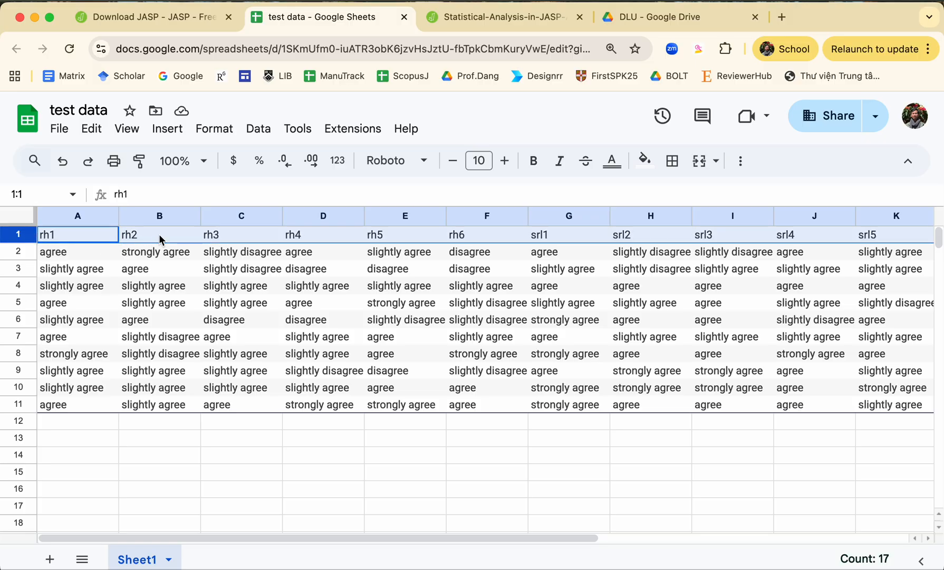
pyautogui.rightClick(159, 234)
pyautogui.click(228, 291)
# Step: Enter the heading "reading habits" in cell A1 above rh1 and make it bold
pyautogui.click(99, 237)
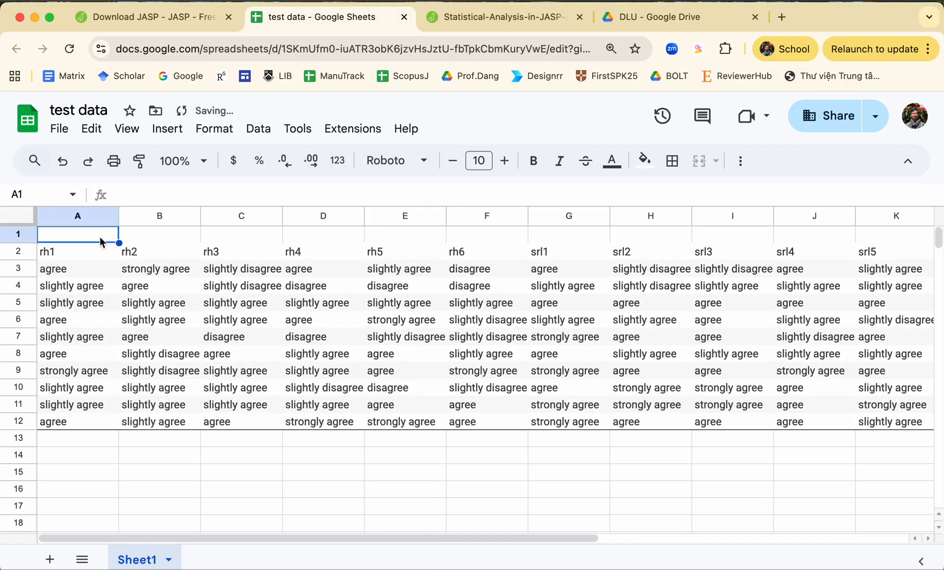
pyautogui.write('reading')
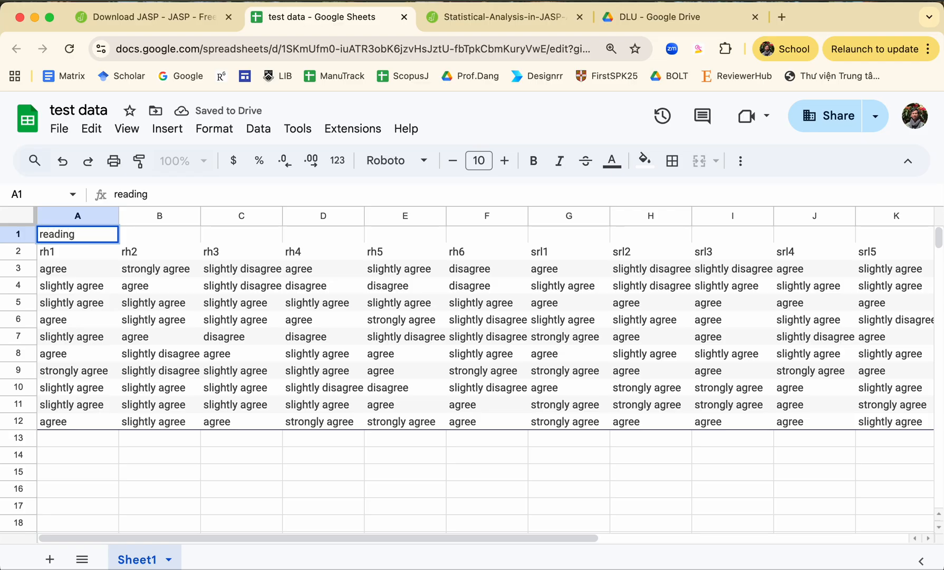
pyautogui.write(' habits')
pyautogui.click(109, 273)
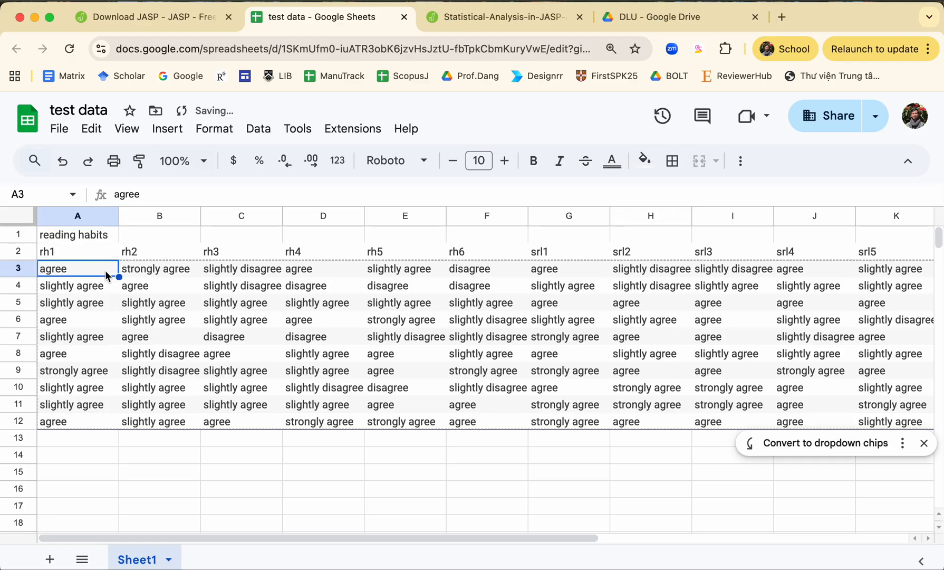
pyautogui.click(92, 238)
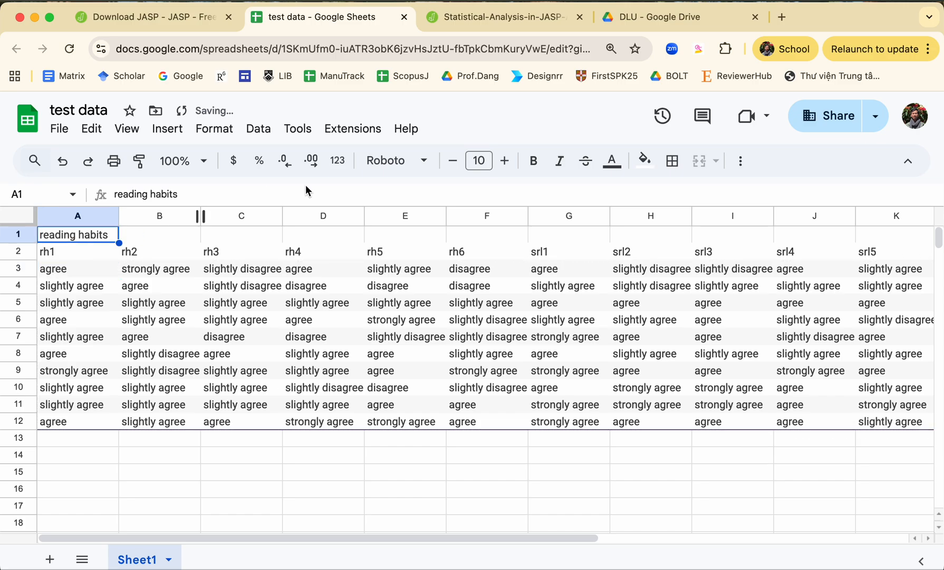
pyautogui.click(533, 160)
# Step: Enter the heading "self-regulated learning" in cell H1 above srl2
pyautogui.click(646, 255)
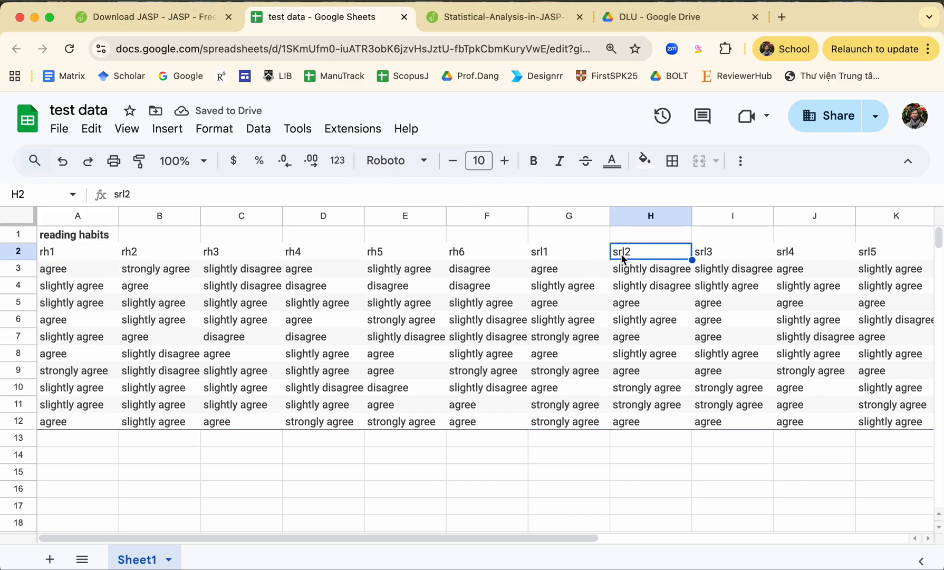
pyautogui.click(632, 235)
pyautogui.write('self-regulated learning')
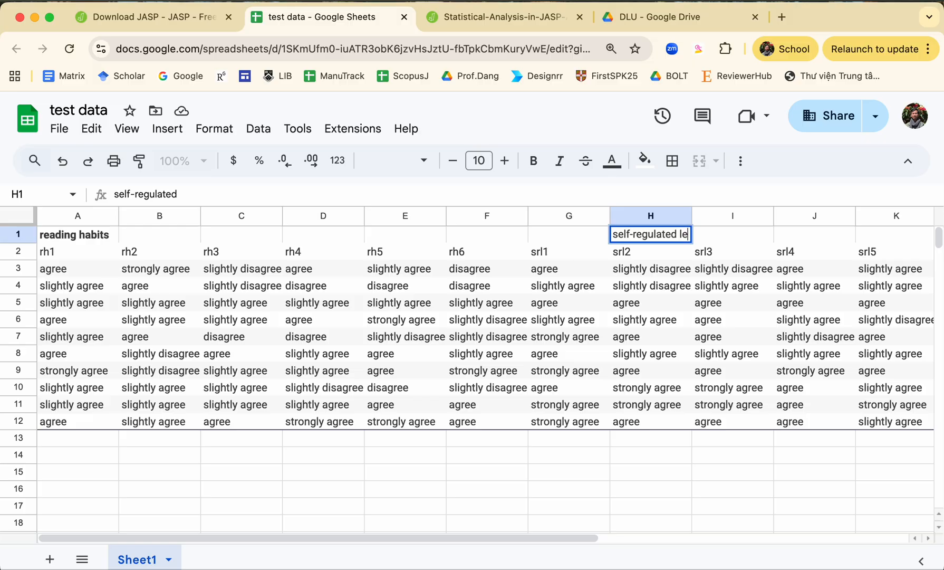
pyautogui.press('Tab')
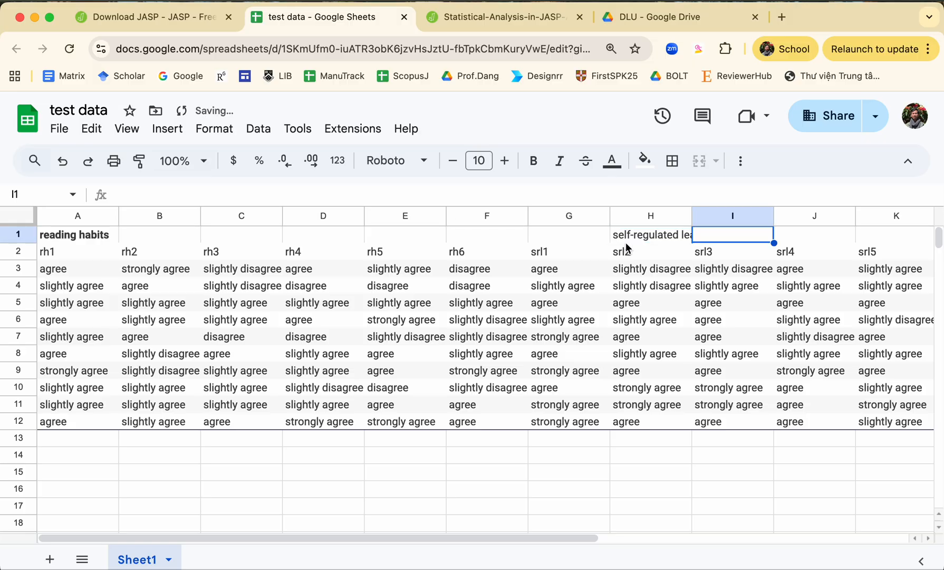
pyautogui.click(681, 270)
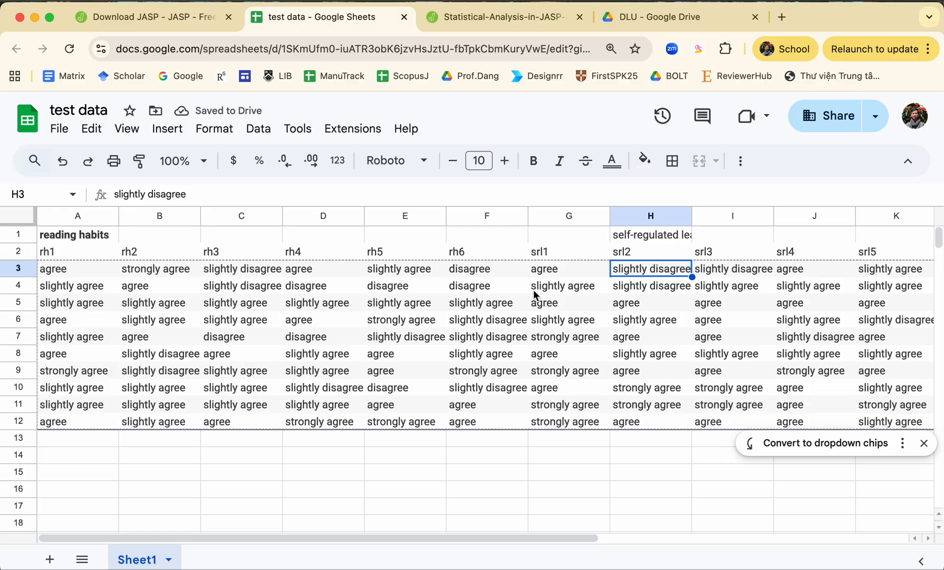
# Step: Narrow the gender and age columns slightly and check the full variable name in Q2
pyautogui.hscroll(6, 498, 311)
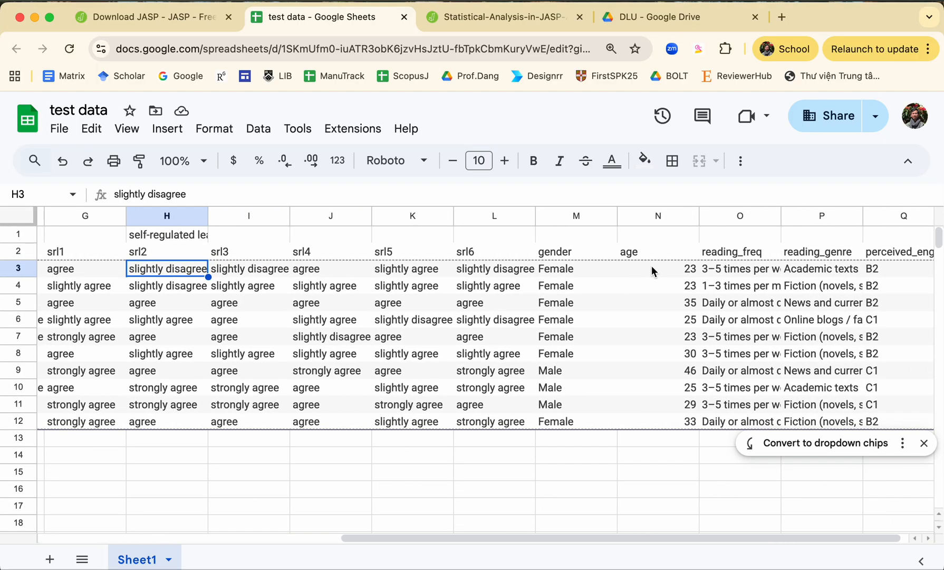
pyautogui.moveTo(618, 215); pyautogui.dragTo(599, 220)
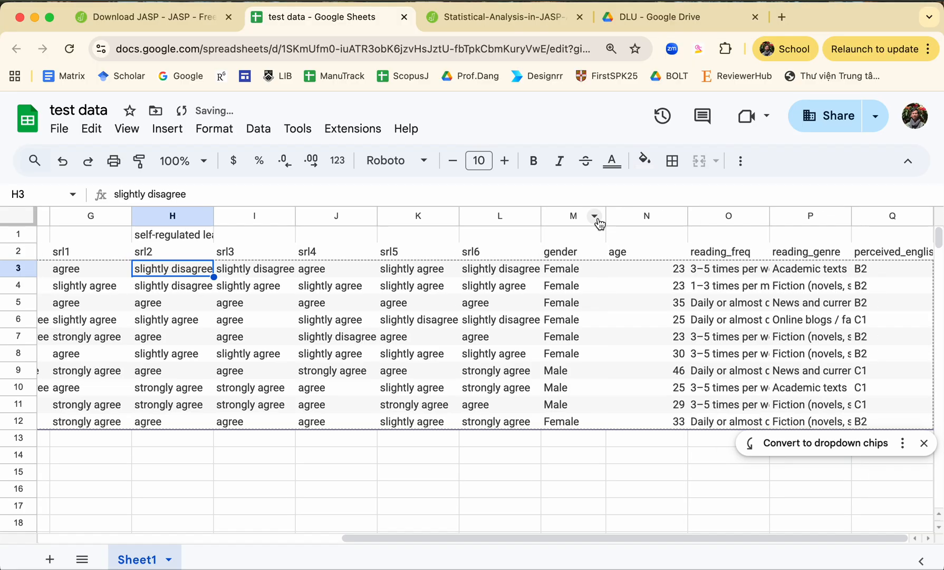
pyautogui.moveTo(686, 216); pyautogui.dragTo(672, 220)
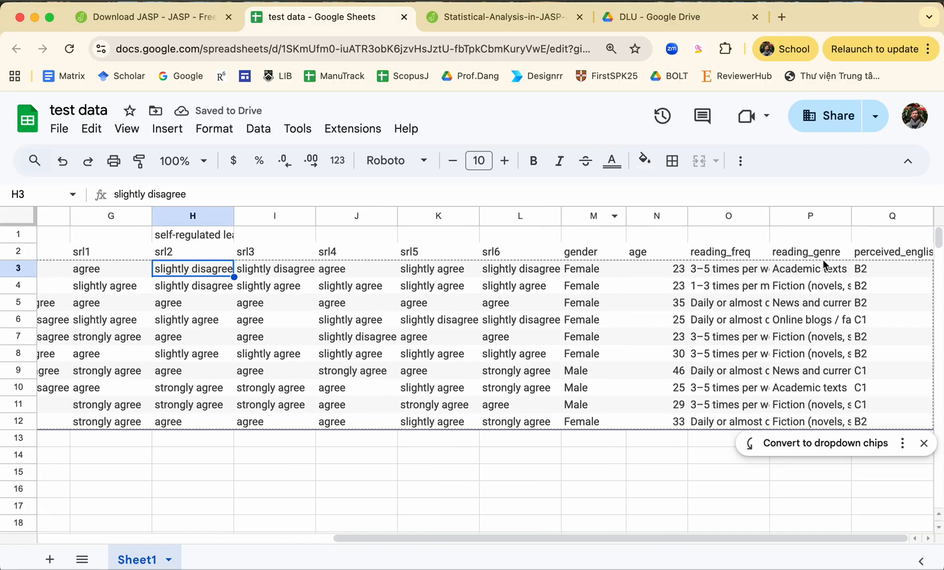
pyautogui.click(890, 254)
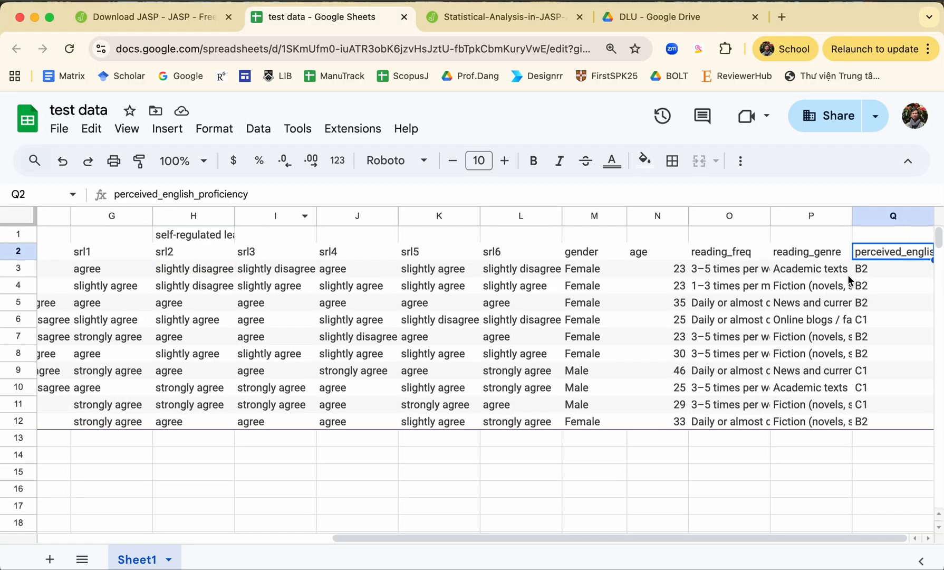
pyautogui.hscroll(-10, 524, 299)
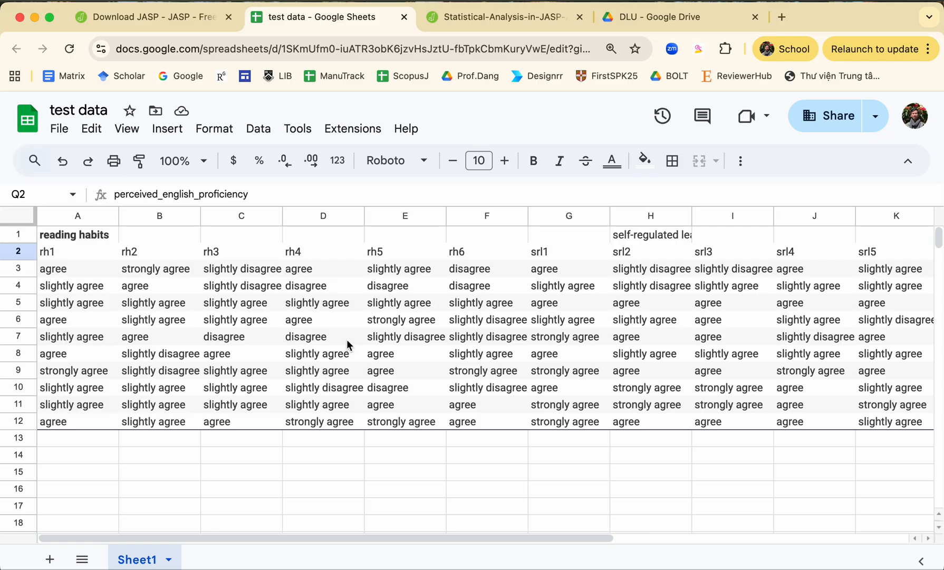
# Step: Insert an empty column between rh6 and srl1 and label it "RH" in row 2
pyautogui.click(300, 321)
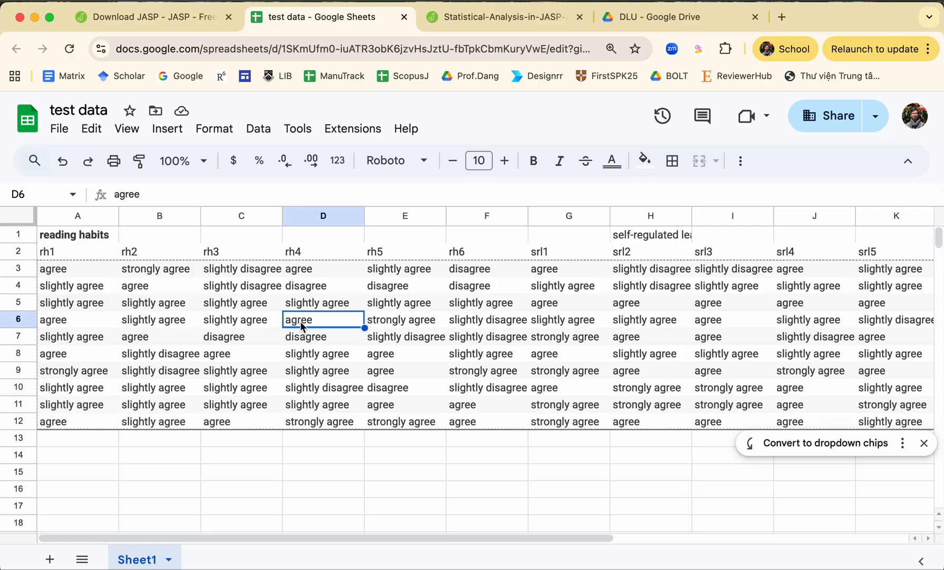
pyautogui.click(516, 273)
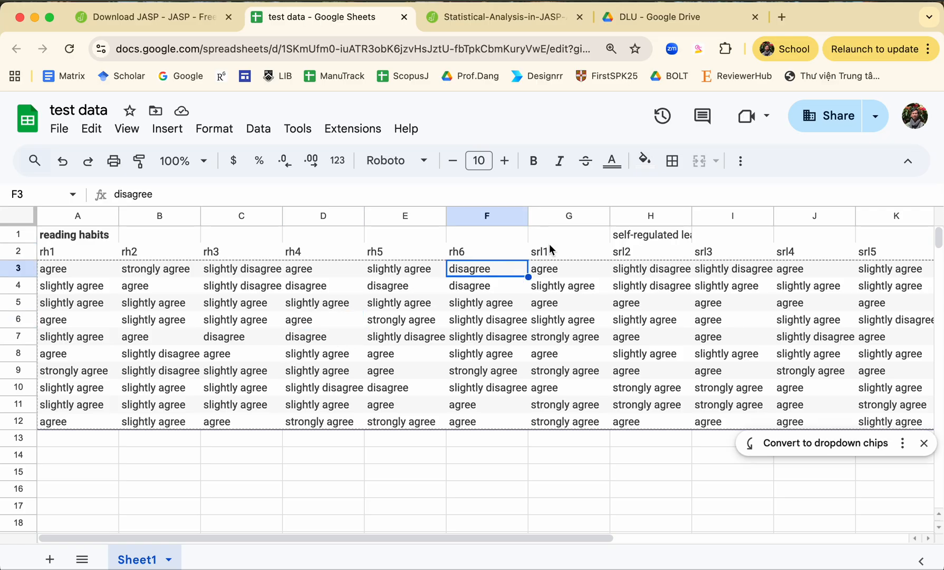
pyautogui.click(570, 218)
pyautogui.rightClick(569, 219)
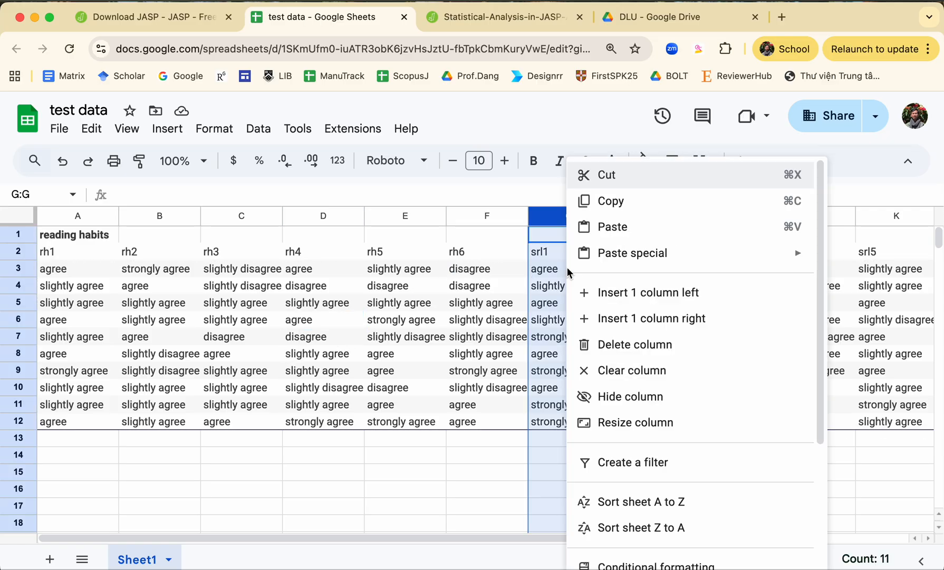
pyautogui.click(608, 293)
pyautogui.click(557, 268)
pyautogui.click(559, 253)
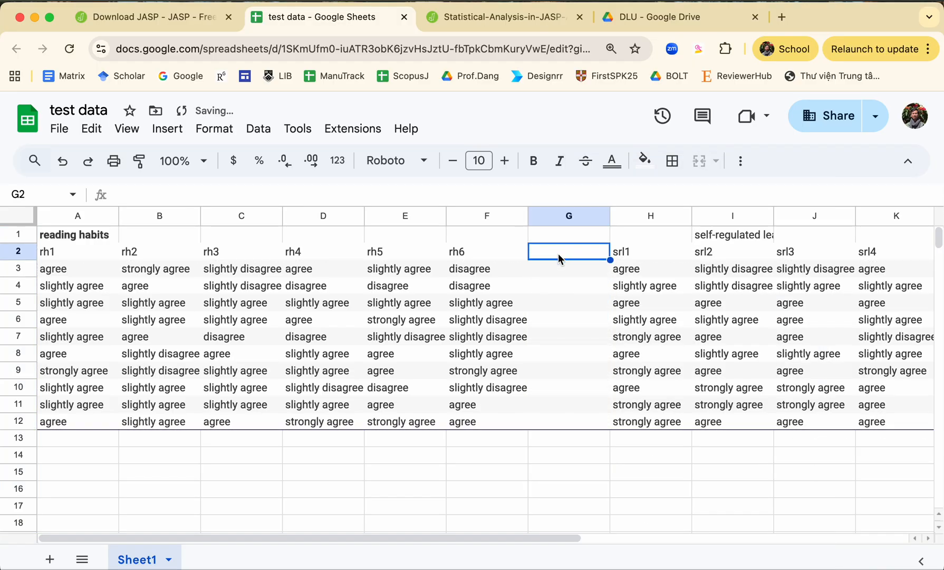
pyautogui.write('RH')
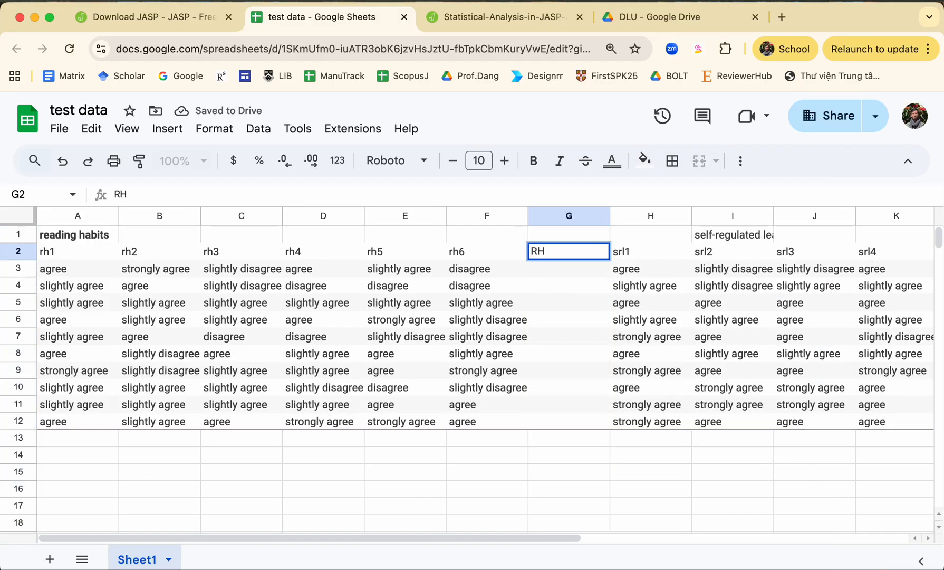
pyautogui.press('Return')
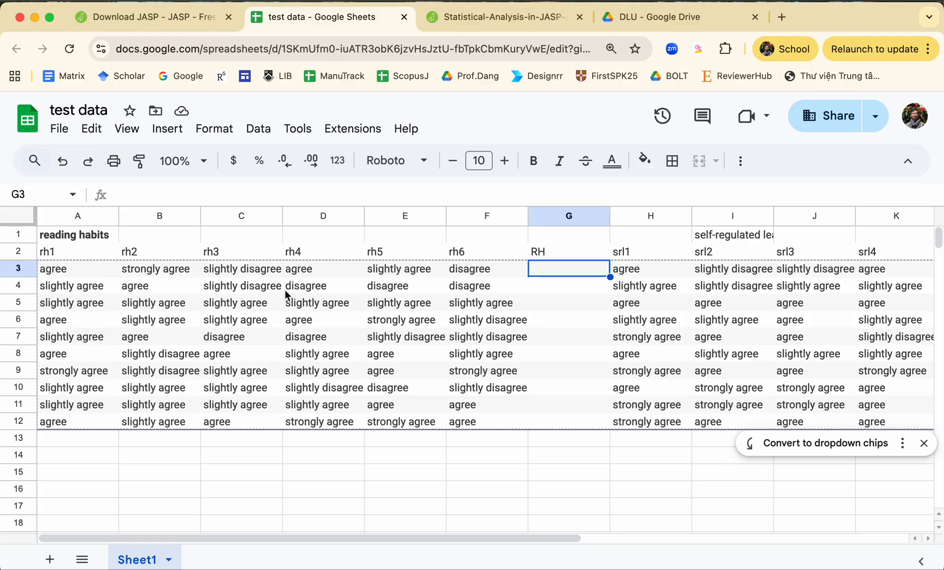
pyautogui.click(262, 274)
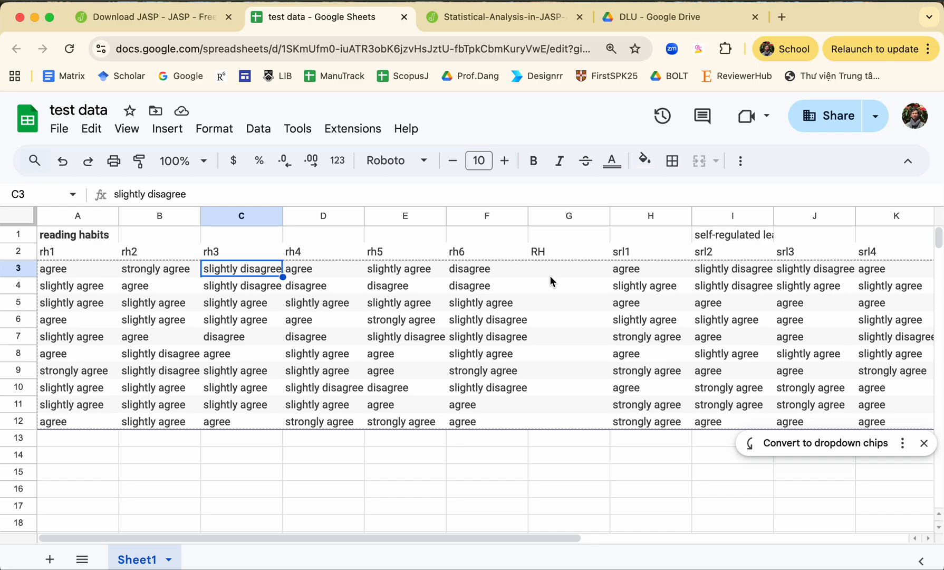
# Step: Append "(1-6, strong disagree, disagree, slightly disagree, slightly agree, agree and strong agree)" to the reading habits heading in A1
pyautogui.click(61, 274)
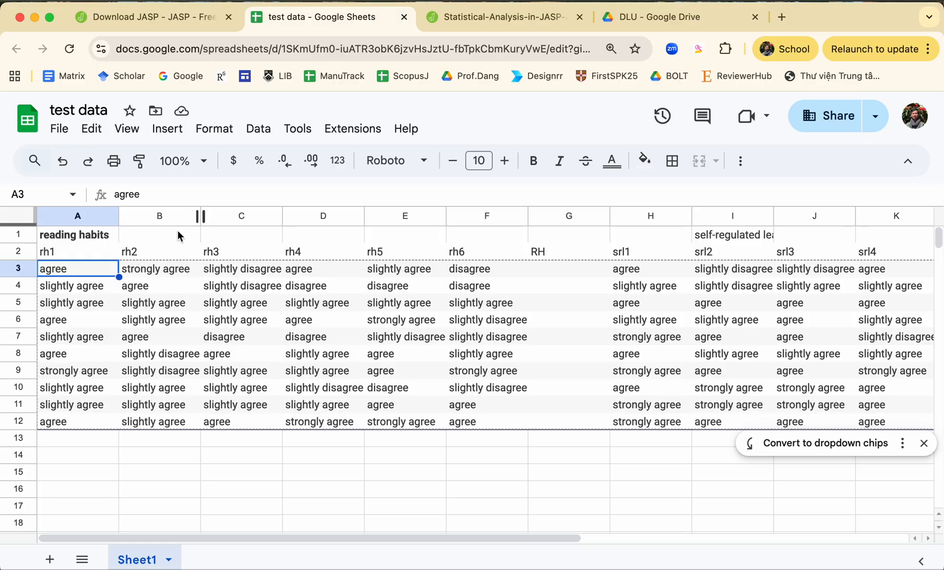
pyautogui.click(99, 239)
pyautogui.write('(1-6, strong disagree, disagree, ')
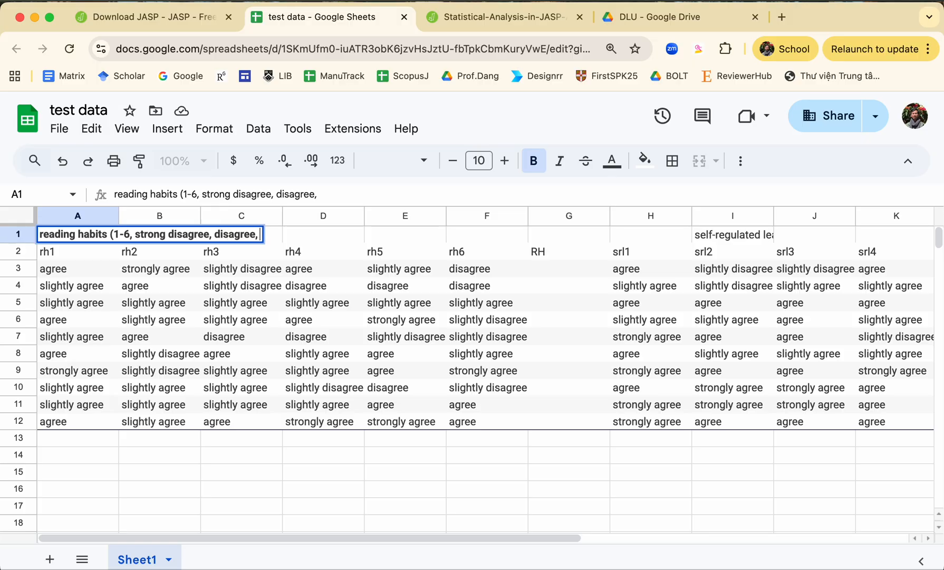
pyautogui.write('slightly d')
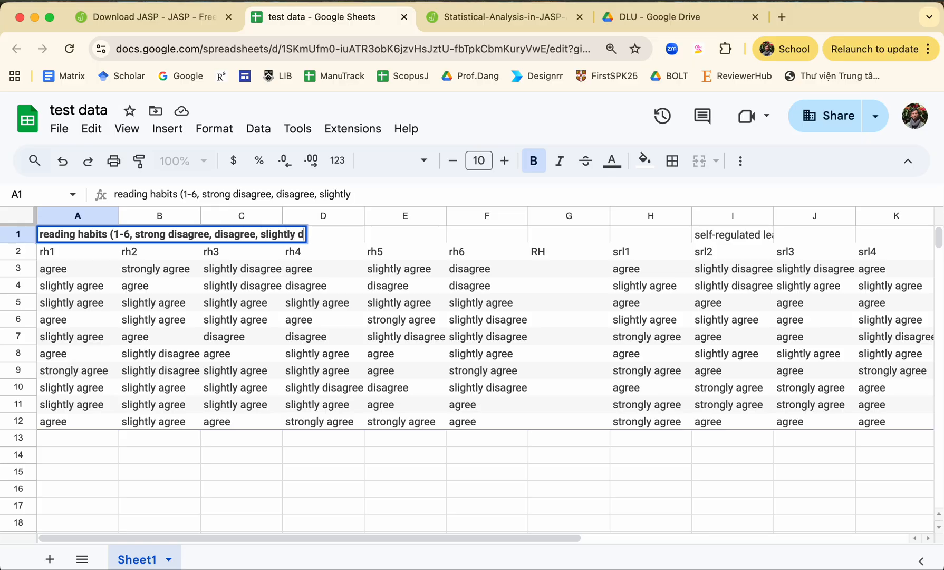
pyautogui.write('isagree, slight')
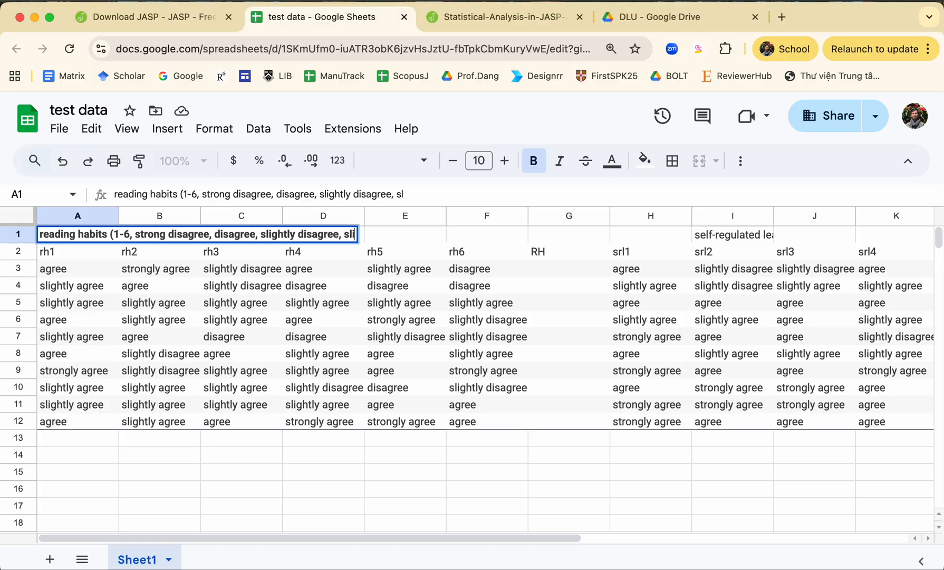
pyautogui.write('ly d')
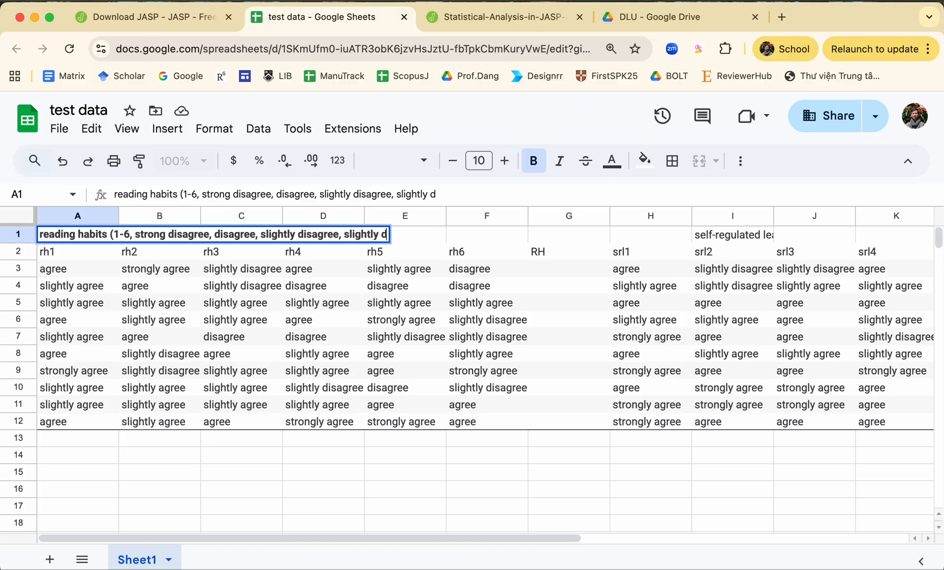
pyautogui.press('BackSpace')
pyautogui.write('agree, a')
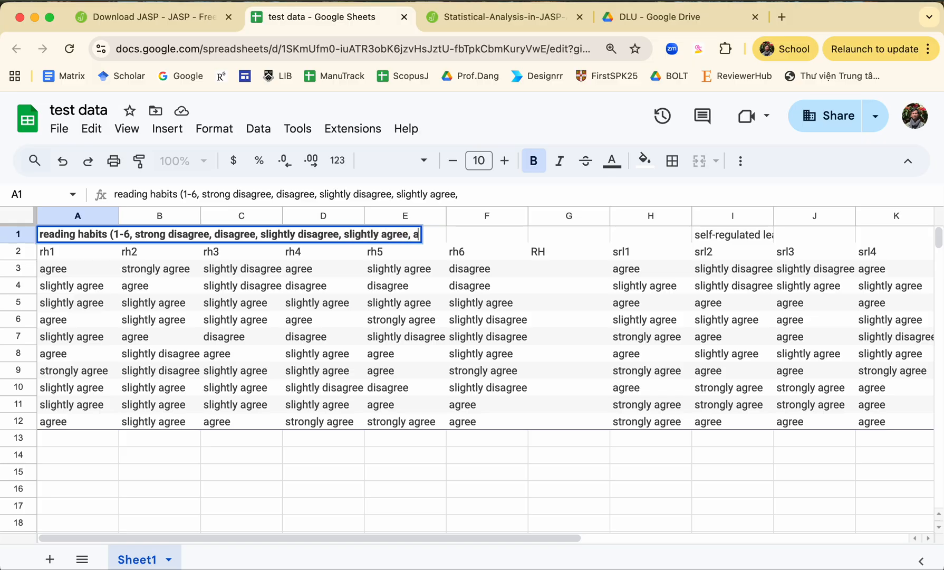
pyautogui.write('gree and strong agree)')
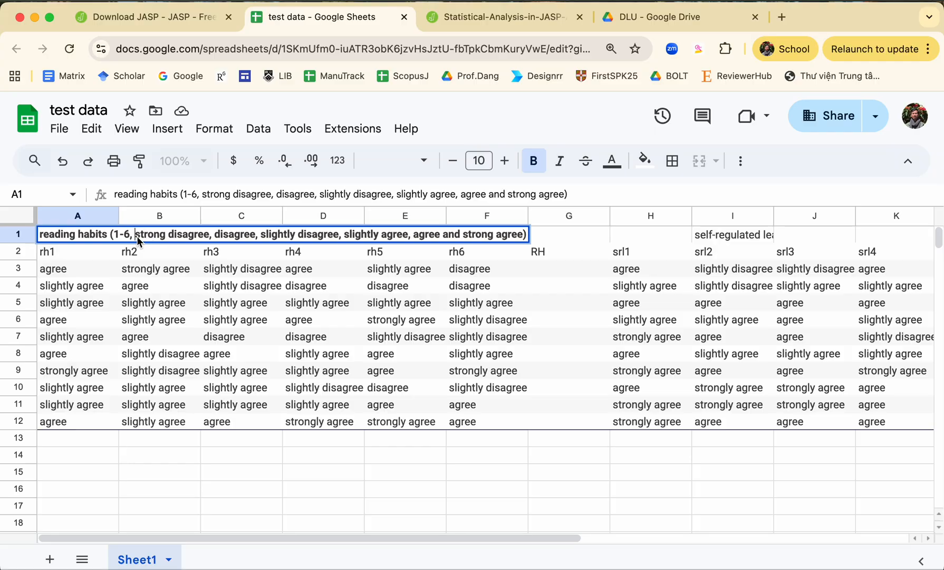
pyautogui.write('1-')
# Step: Number the scale labels in A1 as 1-strong disagree, 2-disagree, 3–slightly disagree, 4-slightly agree, 5-agree and 6-strong agree
pyautogui.press('Right')
pyautogui.hotkey('alt', 'Right')
pyautogui.hotkey('alt', 'Right')
pyautogui.press('Right')
pyautogui.press('Right')
pyautogui.write('2-')
pyautogui.hotkey('alt', 'Right')
pyautogui.press('Right')
pyautogui.press('Right')
pyautogui.write('3')
pyautogui.write('-')
pyautogui.press('Right')
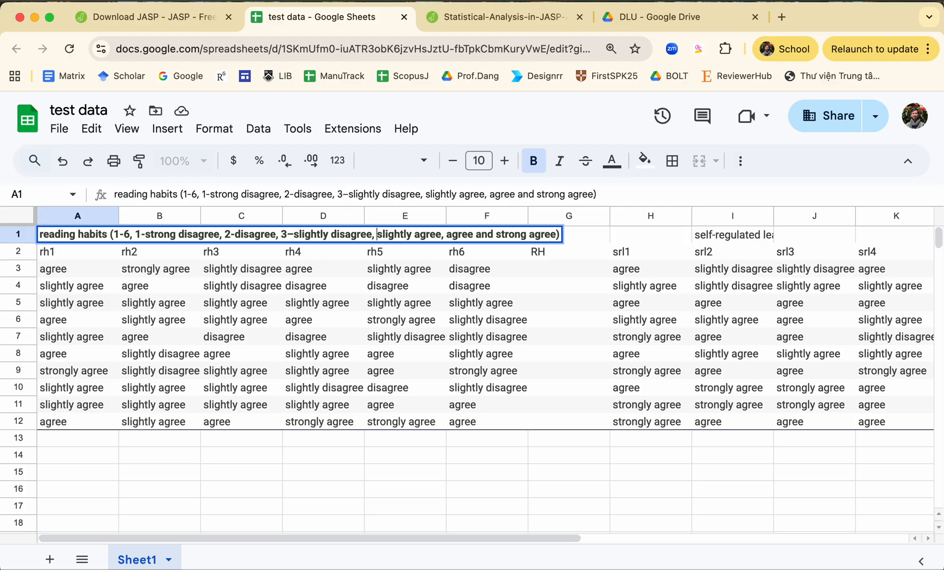
pyautogui.write('4-')
pyautogui.hotkey('alt', 'Right')
pyautogui.press('Right')
pyautogui.press('Right')
pyautogui.write('5-')
pyautogui.hotkey('alt', 'Right')
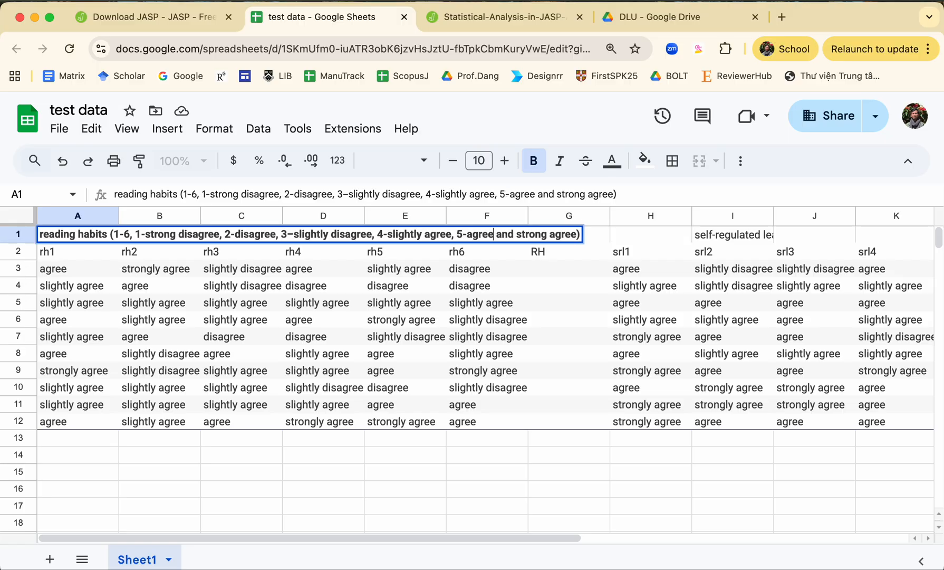
pyautogui.press('Right')
pyautogui.write('6-')
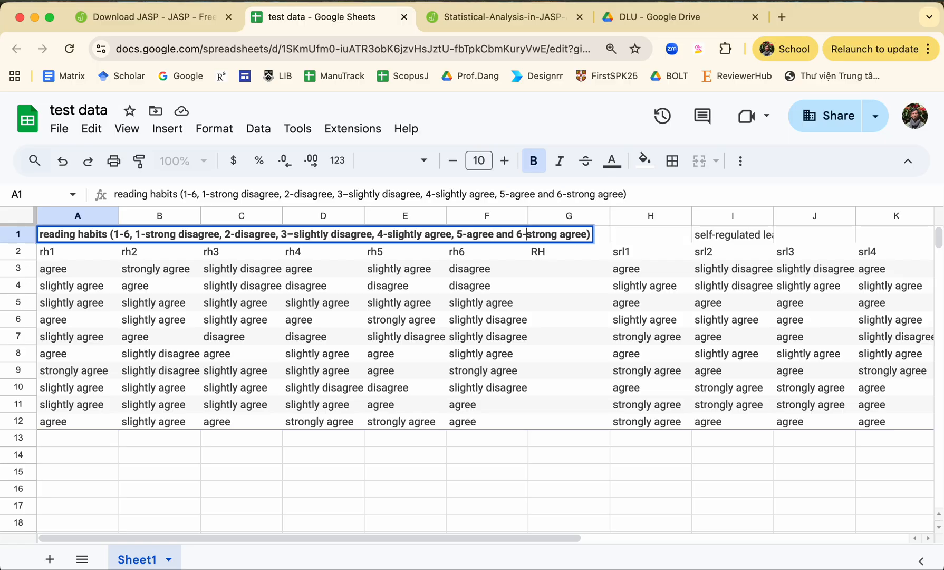
pyautogui.click(134, 256)
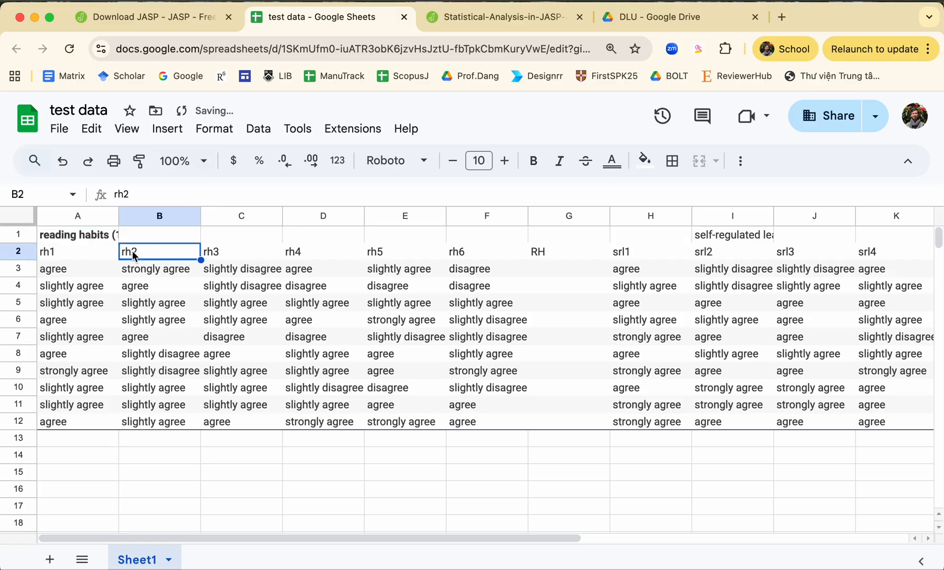
# Step: Correct the last scale label in the A1 heading to "6-strongly agree"
pyautogui.click(91, 238)
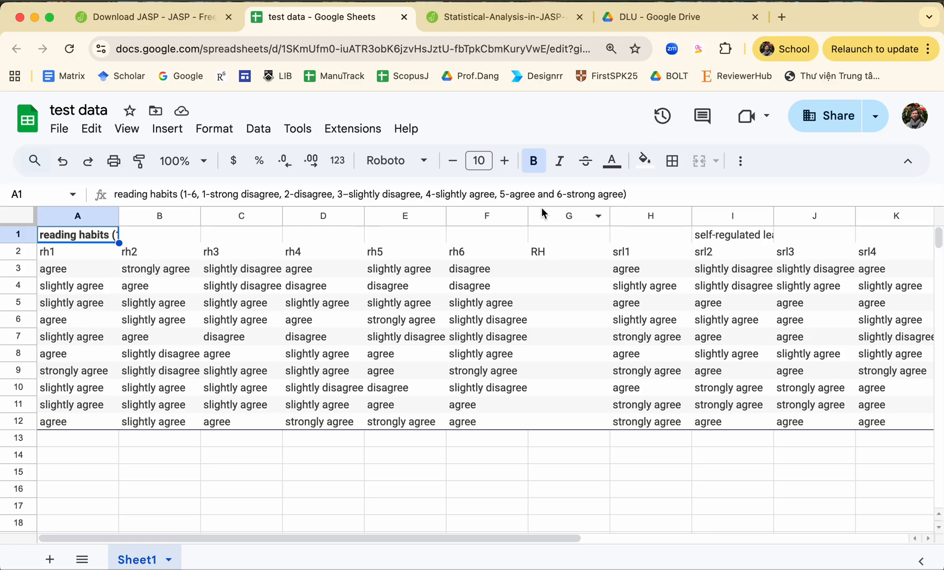
pyautogui.doubleClick(588, 195)
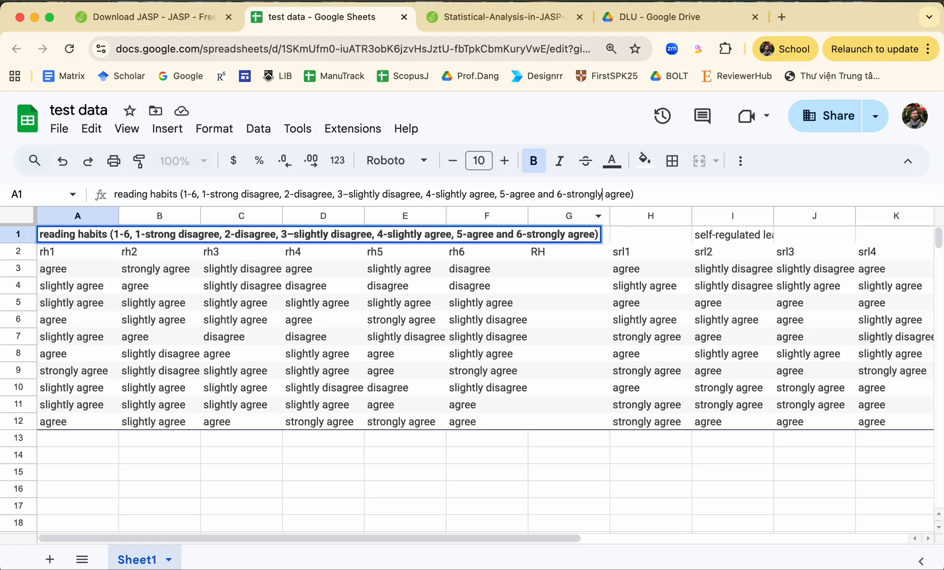
pyautogui.click(522, 283)
# Step: Check the scale key in A1 and replace the "agree" response in A3 with 5
pyautogui.click(91, 270)
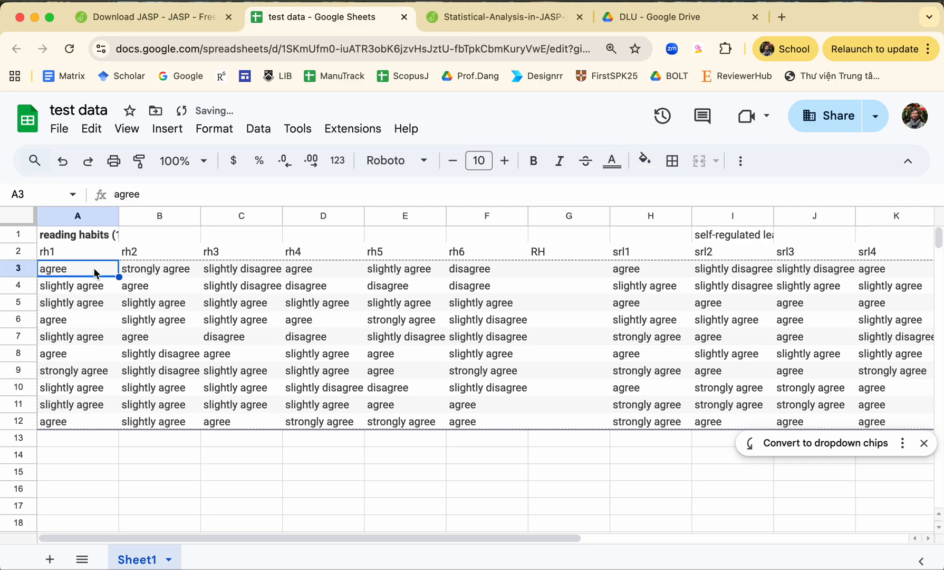
pyautogui.click(75, 235)
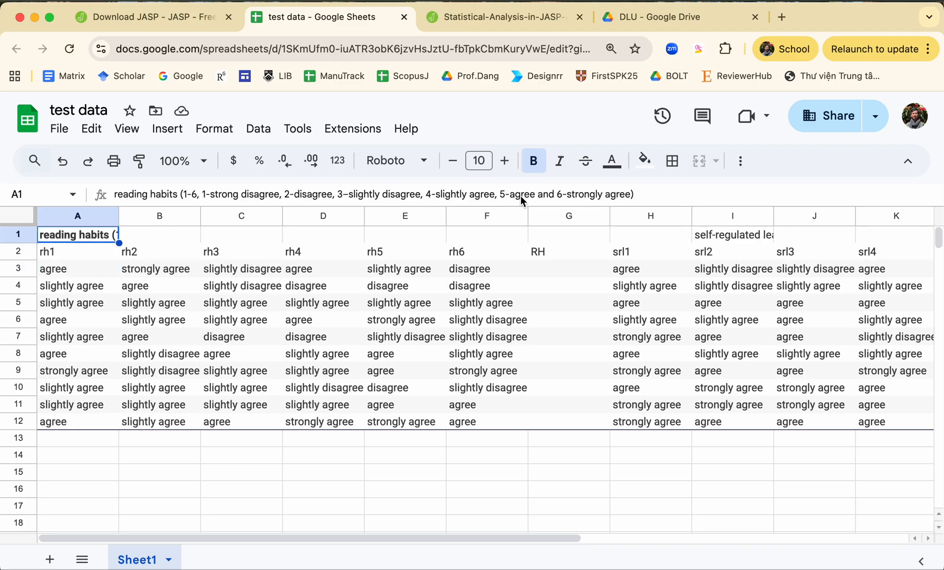
pyautogui.write('5')
pyautogui.click(102, 289)
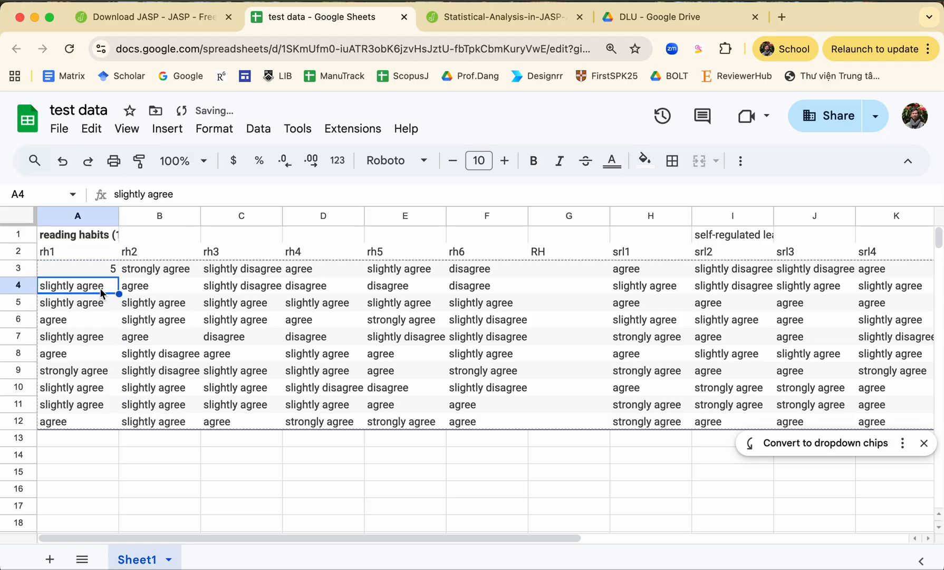
# Step: Check the scale key in A1 and replace the "slightly agree" response in A4 with 4
pyautogui.click(99, 234)
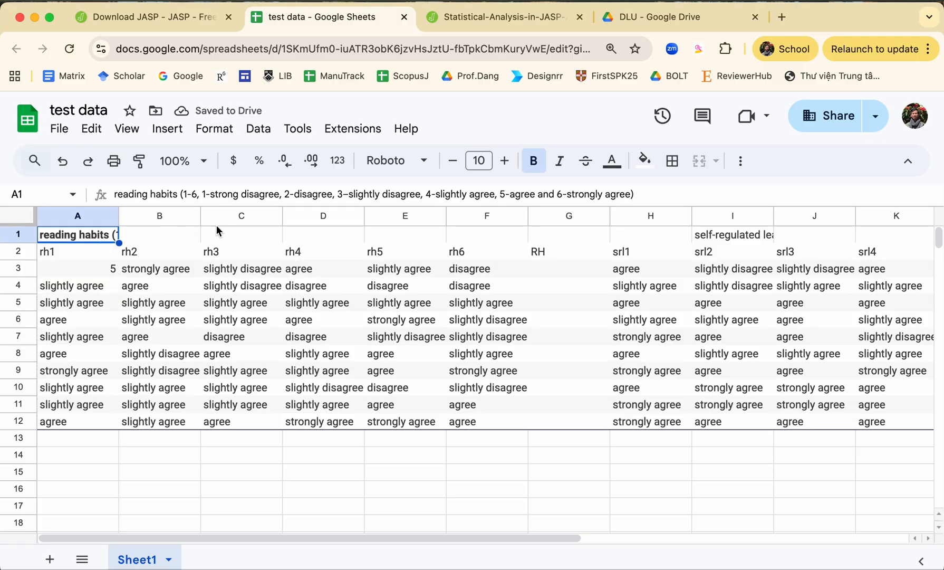
pyautogui.click(90, 288)
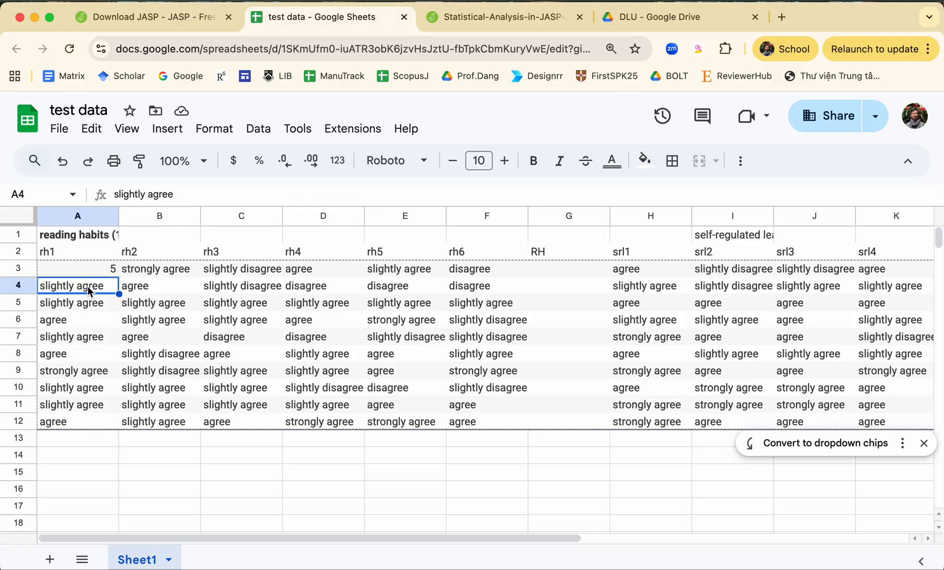
pyautogui.click(94, 234)
pyautogui.click(89, 249)
pyautogui.click(111, 235)
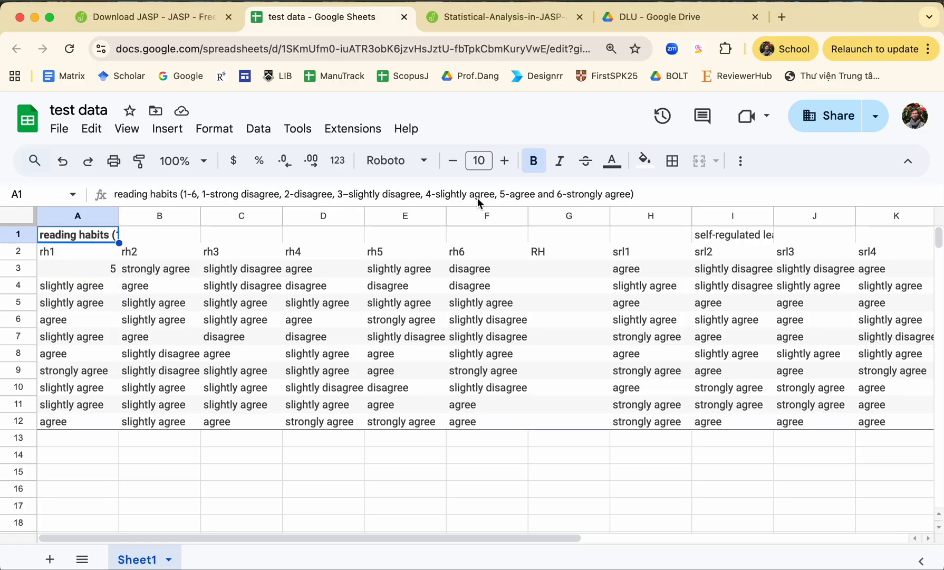
pyautogui.click(91, 286)
pyautogui.write('4')
pyautogui.click(153, 303)
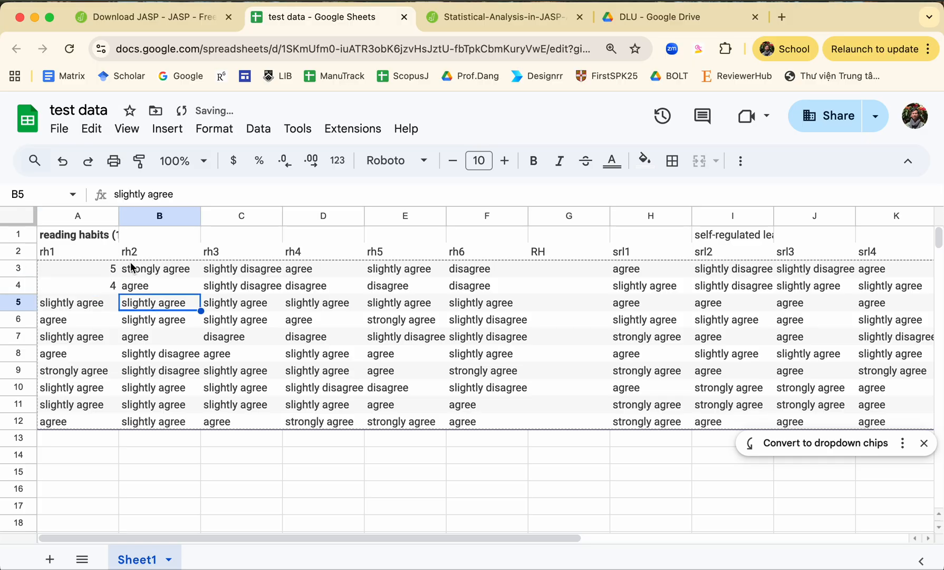
# Step: Move the bracketed scale key out of the A1 heading into cell A1 of a new sheet
pyautogui.click(107, 237)
pyautogui.moveTo(109, 237); pyautogui.dragTo(600, 234)
pyautogui.press('super+c')
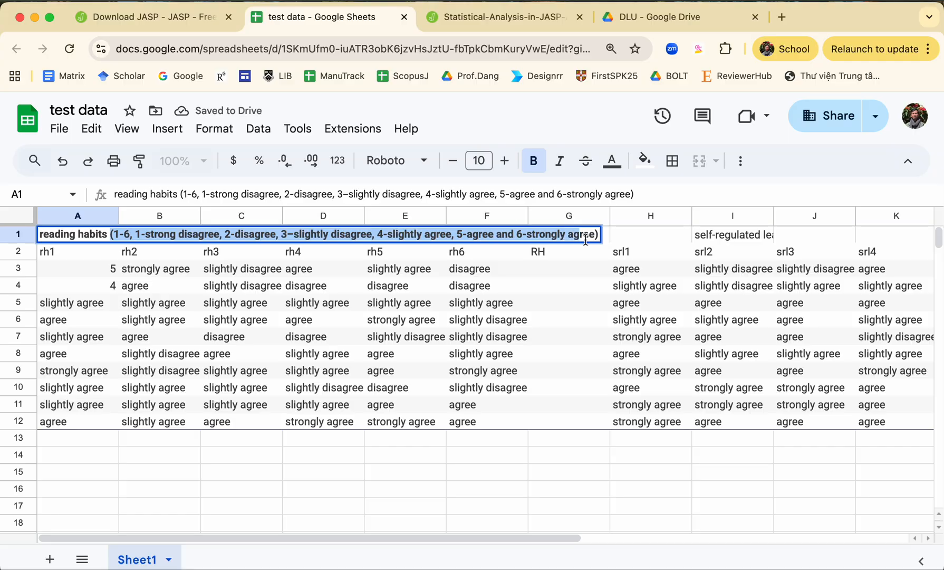
pyautogui.press('BackSpace')
pyautogui.click(49, 558)
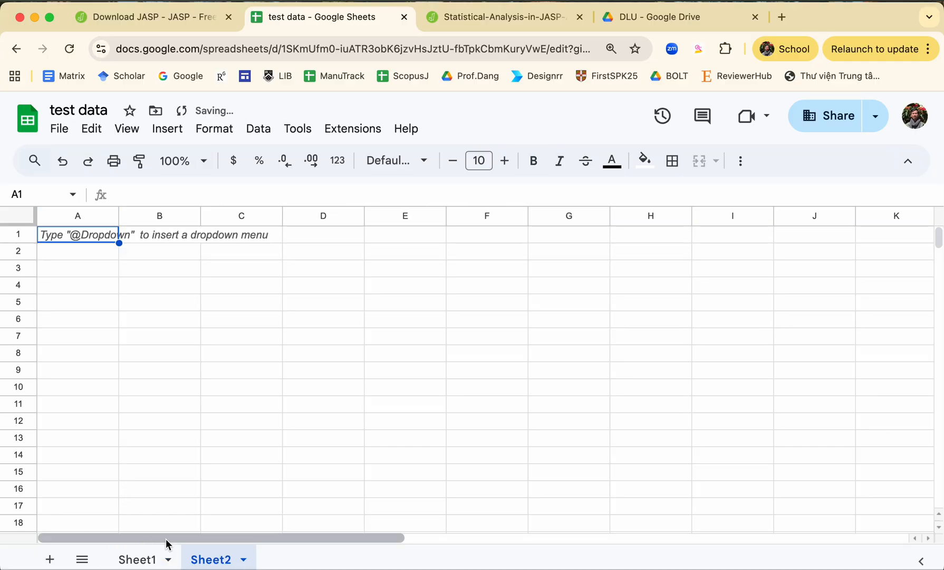
pyautogui.press('super+v')
# Step: Return to Sheet1 and replace every "slightly agree" with 4 across all sheets using Find and replace
pyautogui.click(132, 558)
pyautogui.click(167, 400)
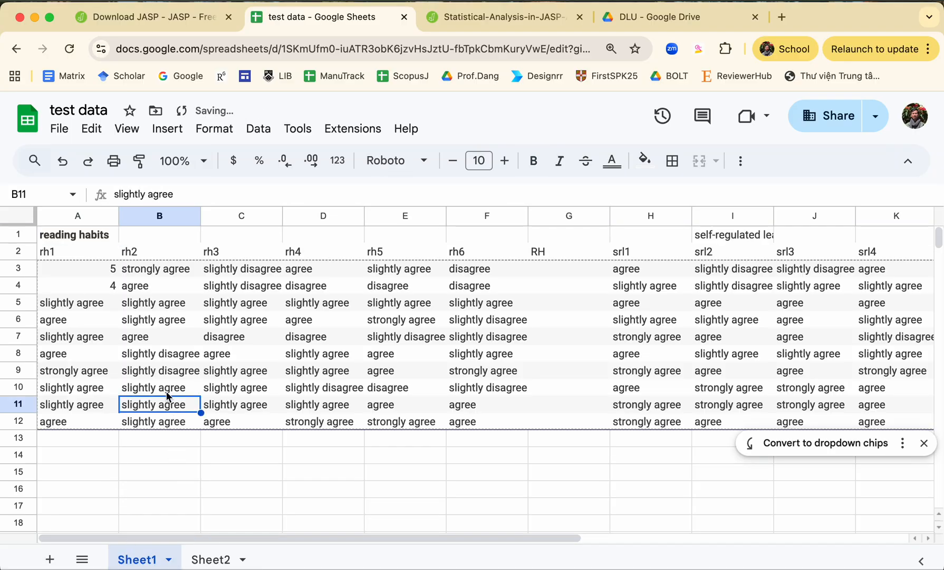
pyautogui.click(97, 307)
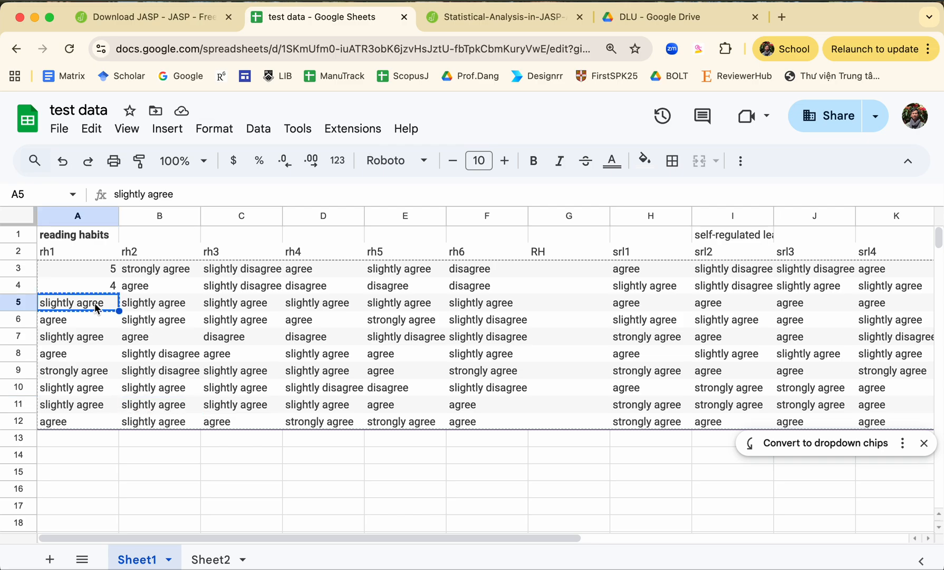
pyautogui.press('super+f')
pyautogui.write('slightly agree')
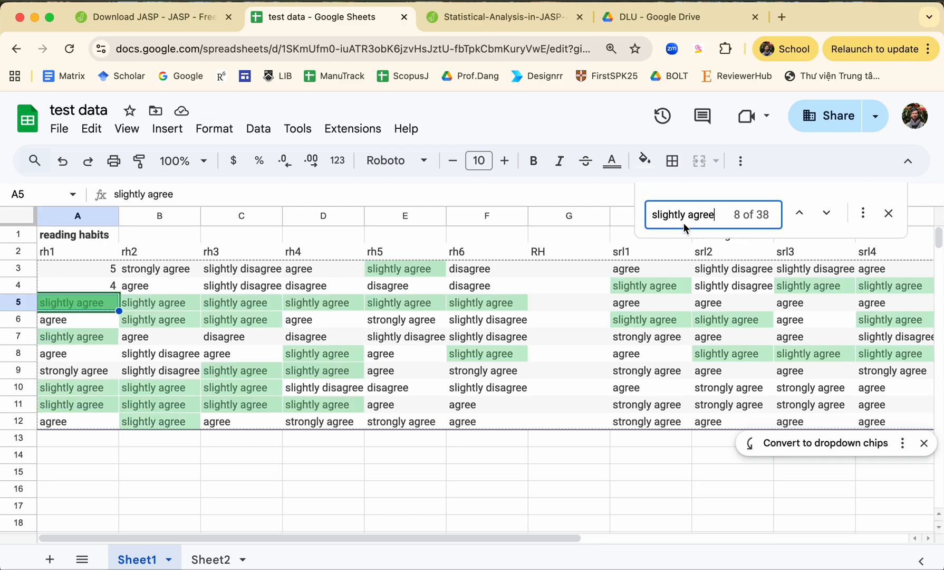
pyautogui.click(865, 218)
pyautogui.click(438, 242)
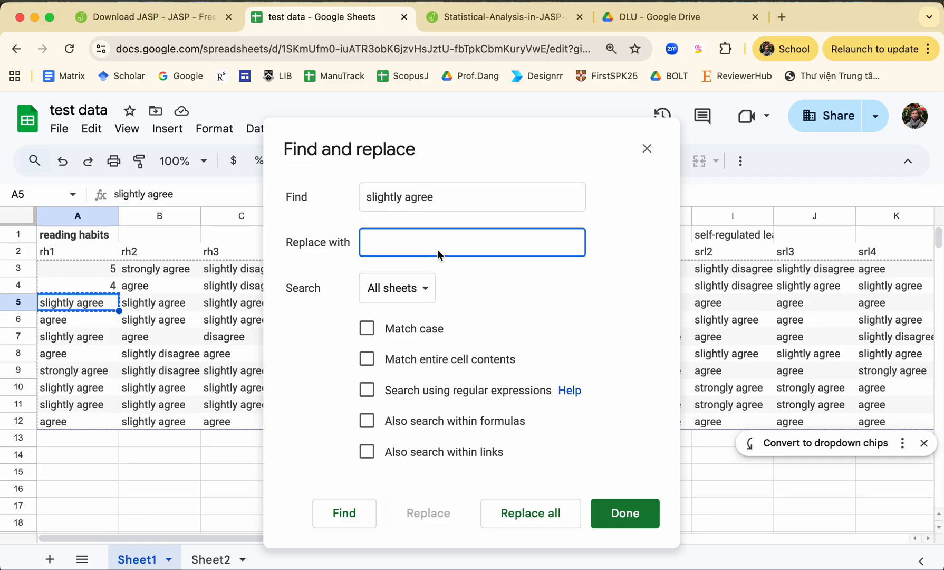
pyautogui.write('4')
pyautogui.click(541, 519)
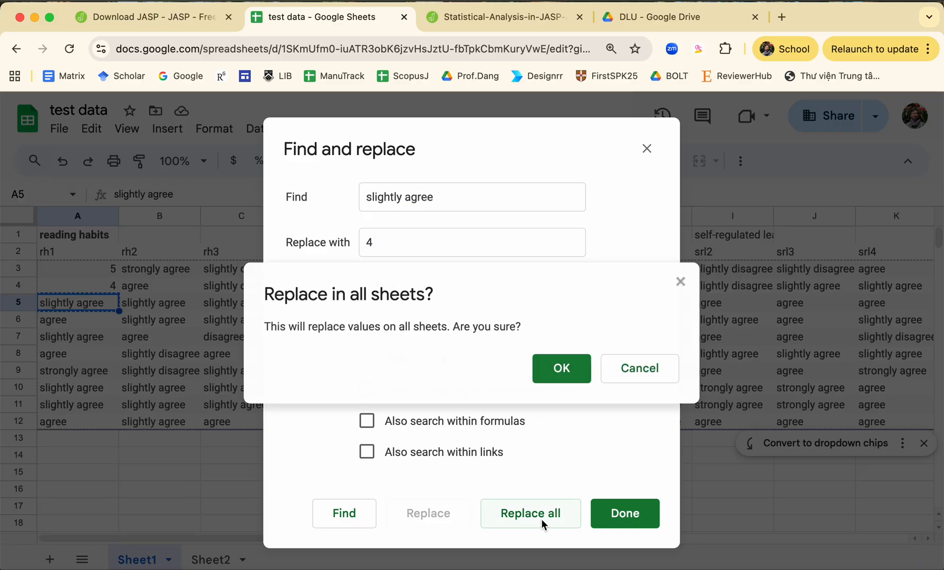
pyautogui.click(565, 369)
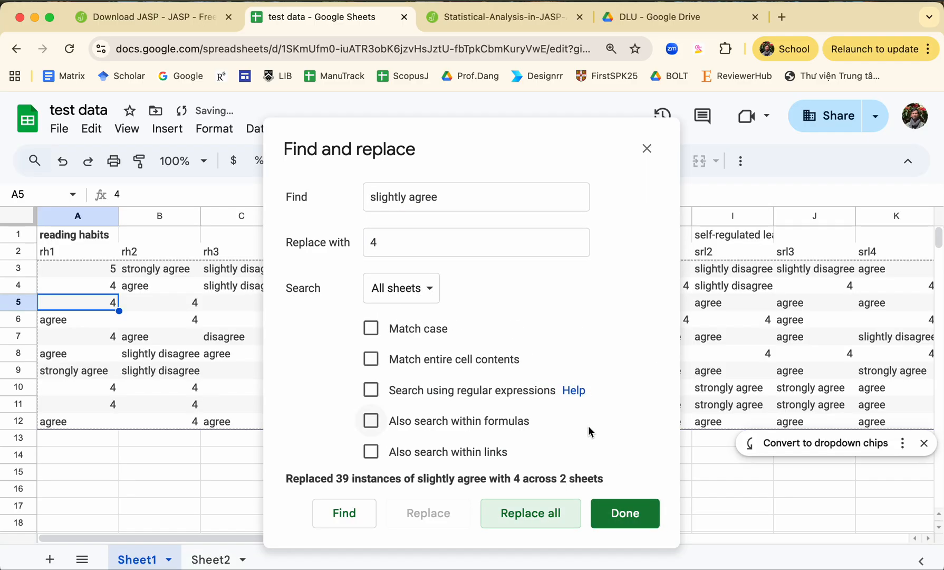
pyautogui.click(613, 513)
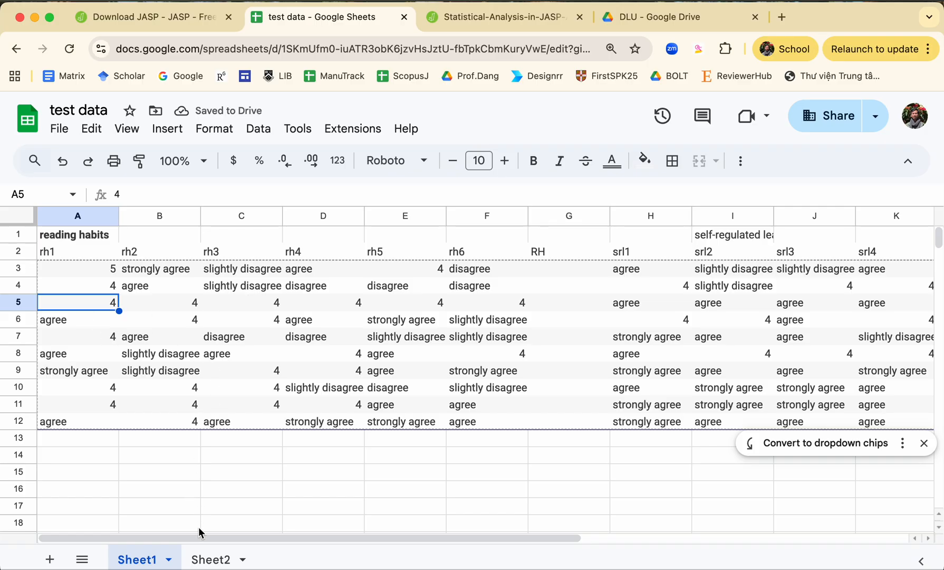
# Step: Check the scale key on Sheet2, and from Sheet1 replace every "strongly agree" with 6 across all sheets
pyautogui.click(211, 559)
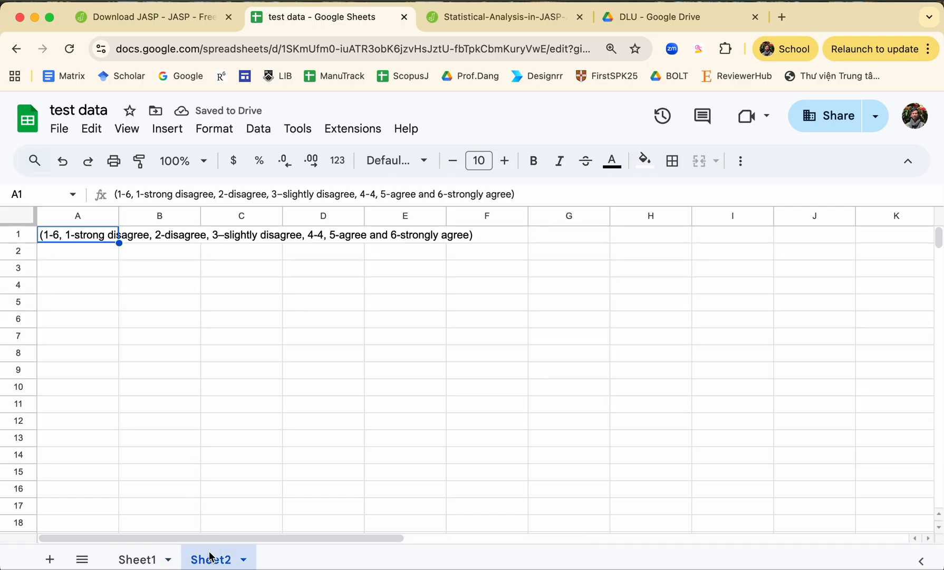
pyautogui.click(139, 558)
pyautogui.click(161, 272)
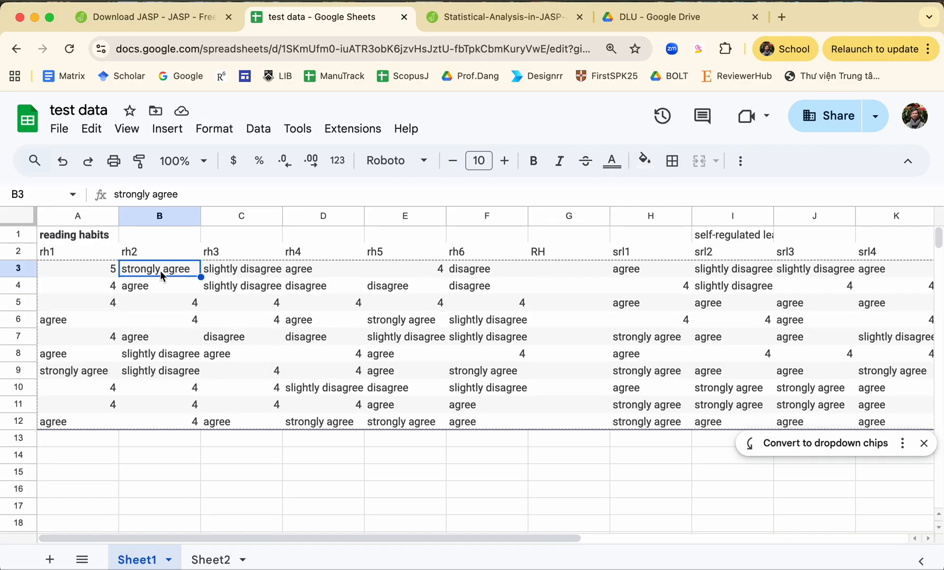
pyautogui.hotkey('ctrl', 'c')
pyautogui.hotkey('ctrl', 'f')
pyautogui.hotkey('ctrl', 'v')
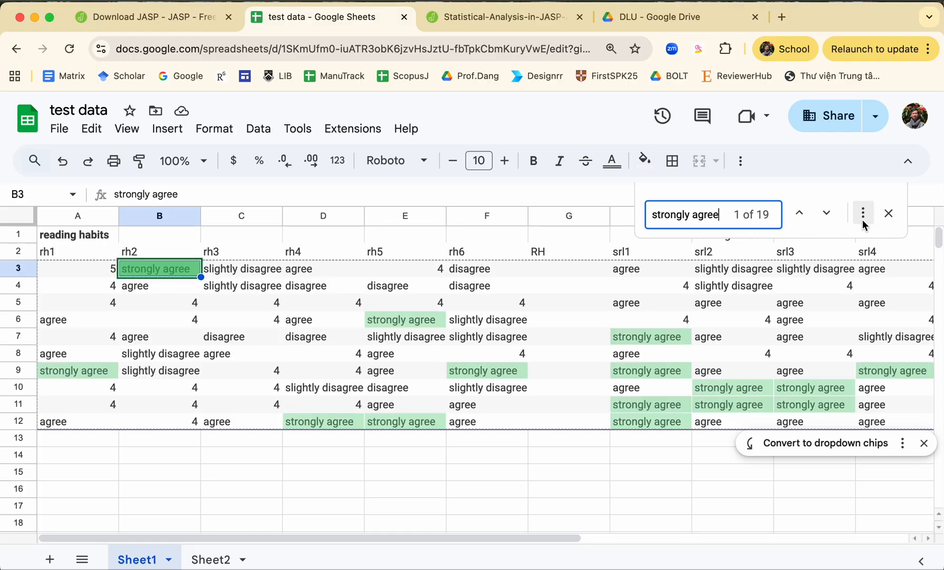
pyautogui.click(863, 212)
pyautogui.click(487, 253)
pyautogui.write('6')
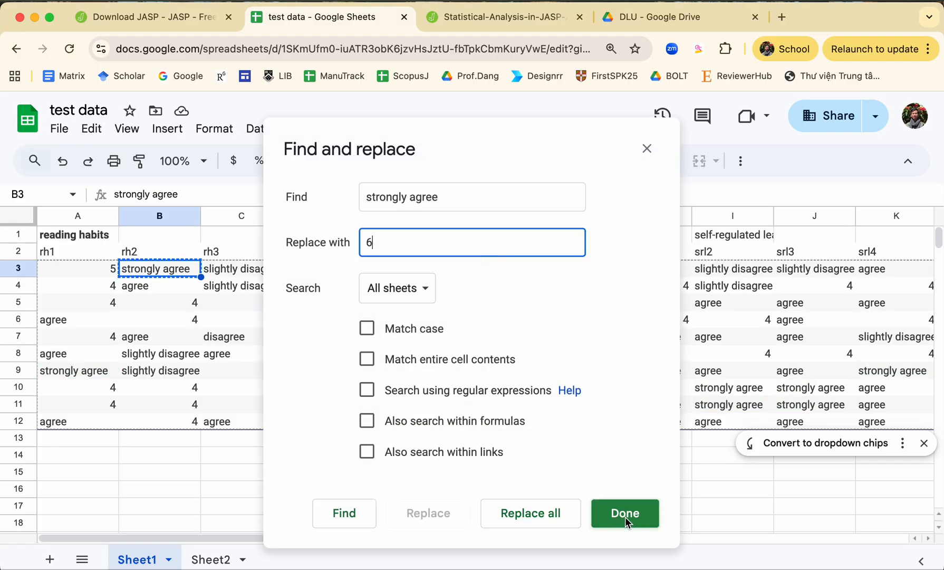
pyautogui.click(544, 512)
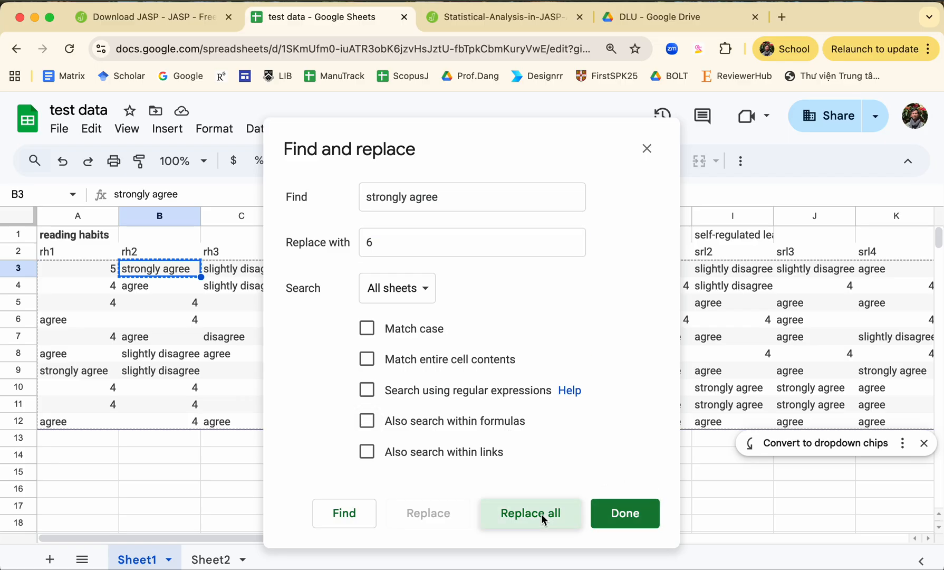
pyautogui.click(578, 372)
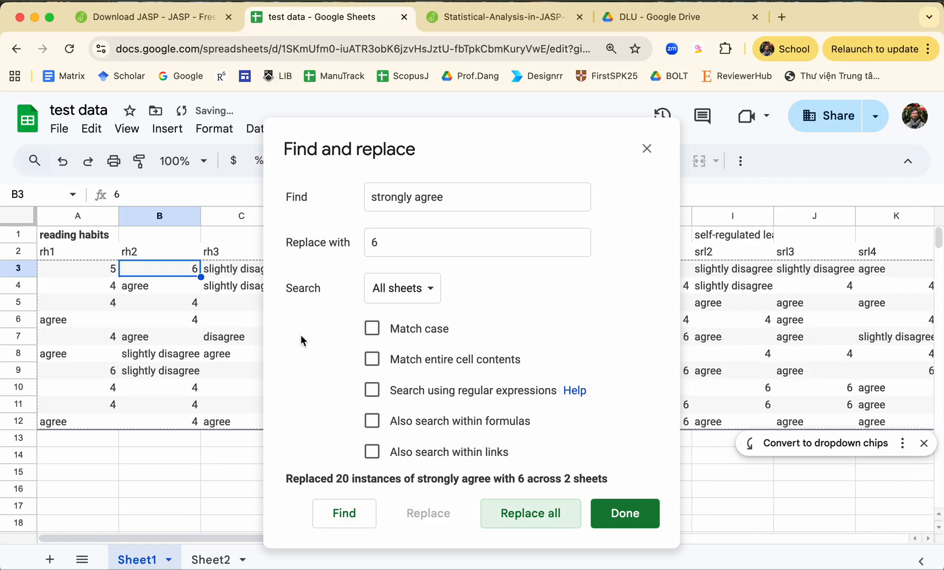
# Step: Replace every "slightly disagree" with 3 across all sheets using Find and replace
pyautogui.click(656, 151)
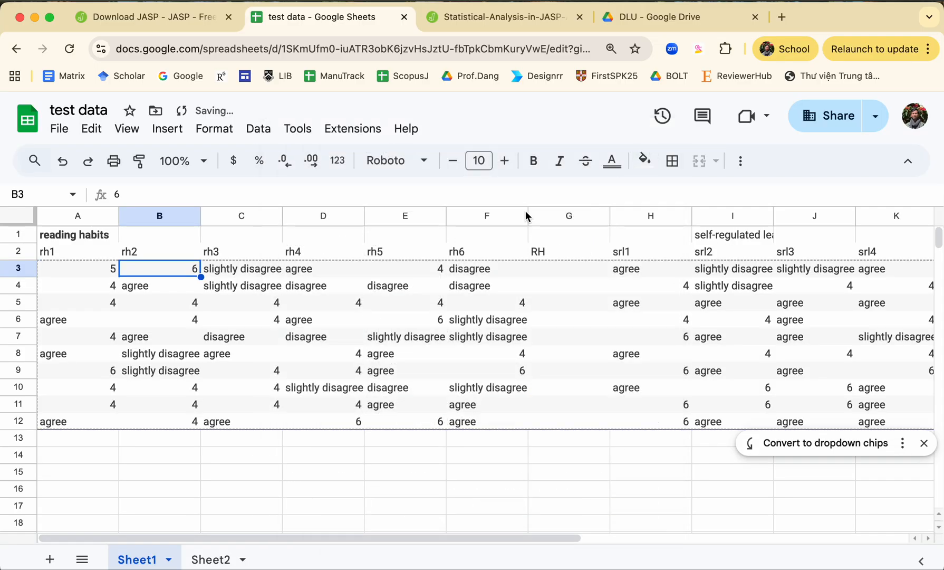
pyautogui.click(302, 272)
pyautogui.click(262, 271)
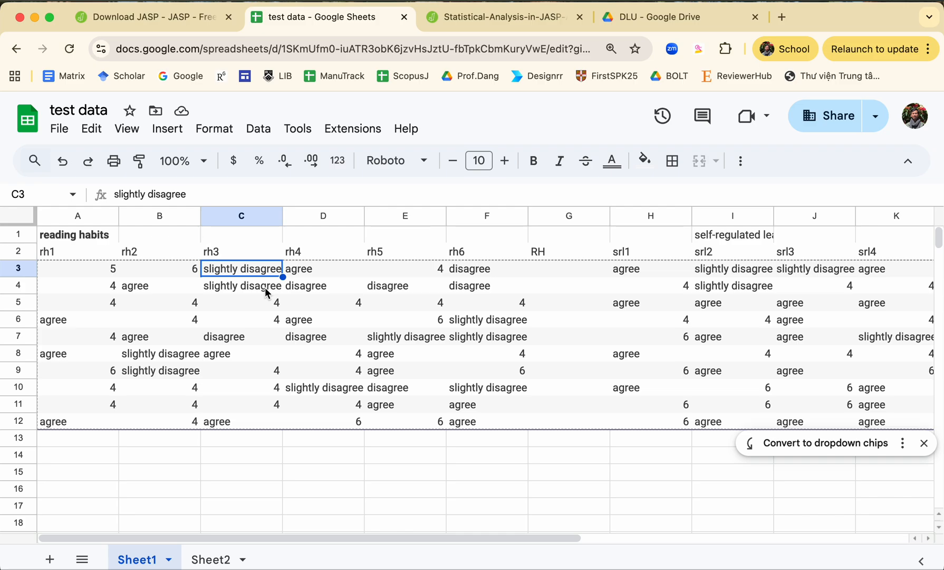
pyautogui.hotkey('ctrl', 'c')
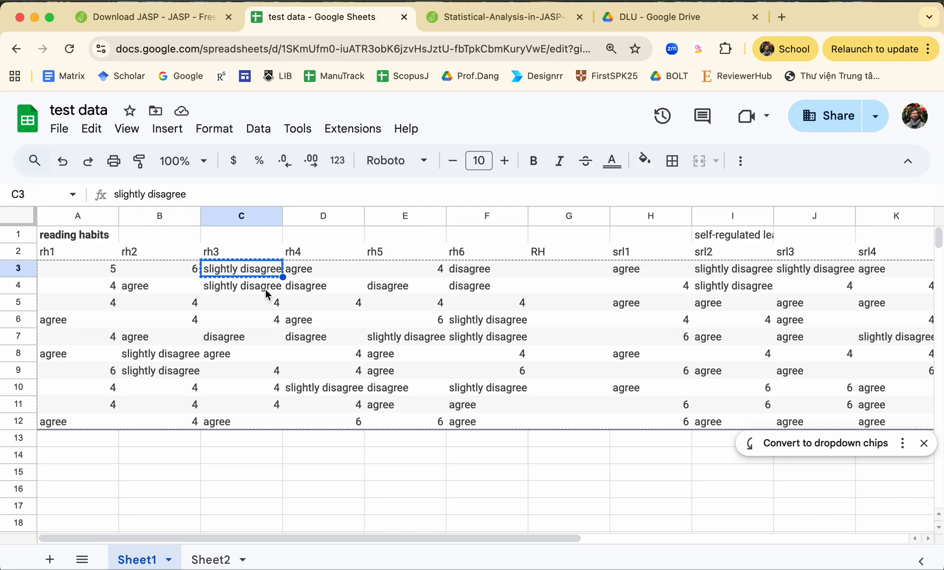
pyautogui.hotkey('ctrl', 'f')
pyautogui.hotkey('ctrl', 'v')
pyautogui.click(861, 212)
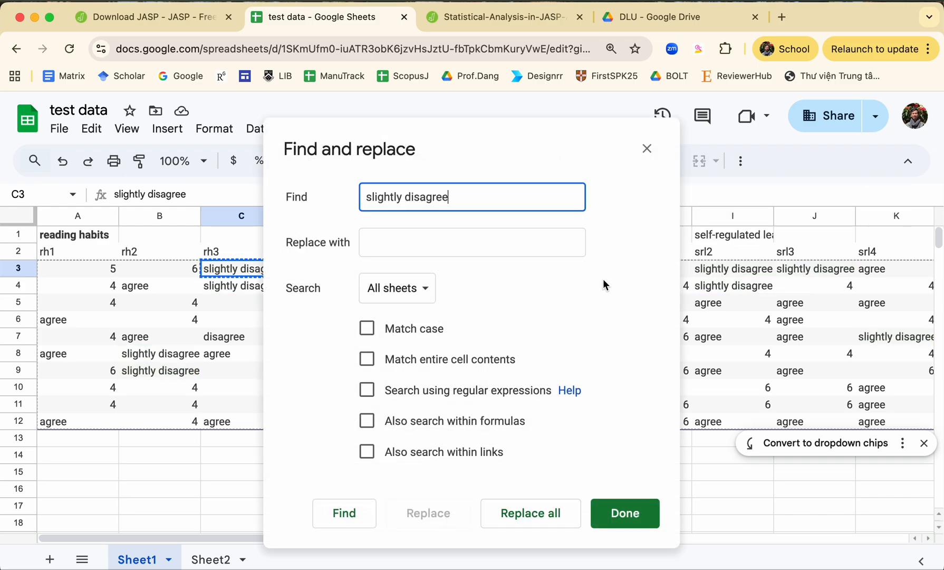
pyautogui.click(488, 242)
pyautogui.hotkey('ctrl', 'v')
pyautogui.hotkey('ctrl', 'a')
pyautogui.write('3')
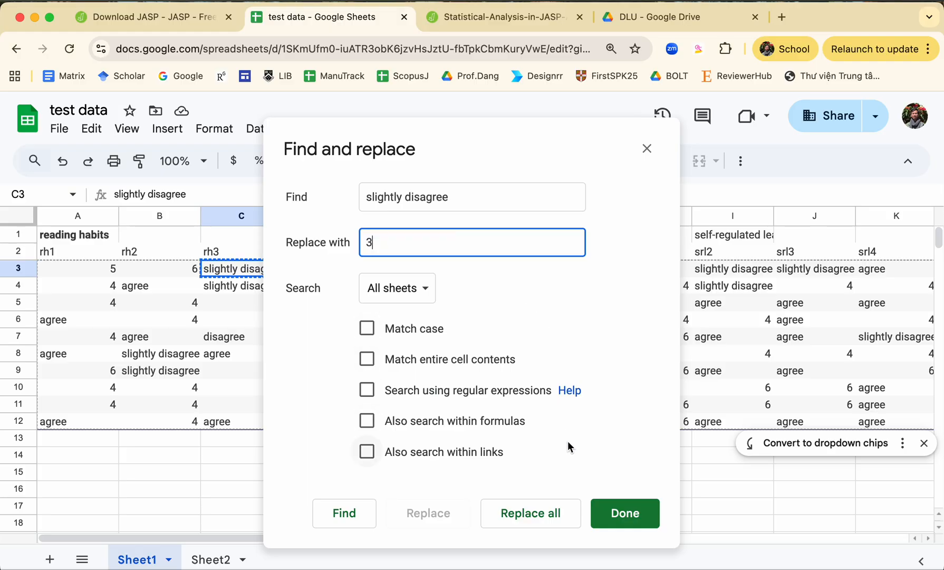
pyautogui.click(546, 525)
pyautogui.click(576, 371)
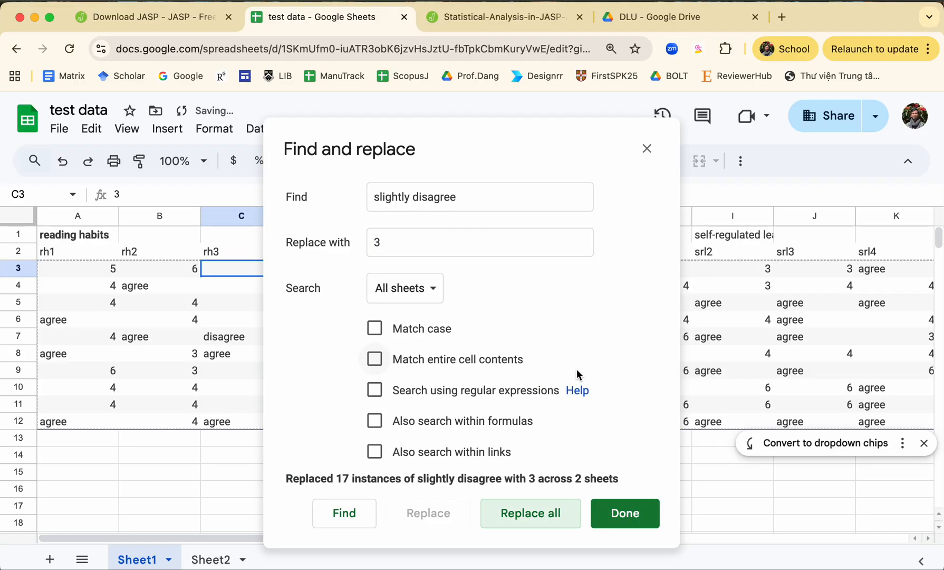
pyautogui.click(624, 510)
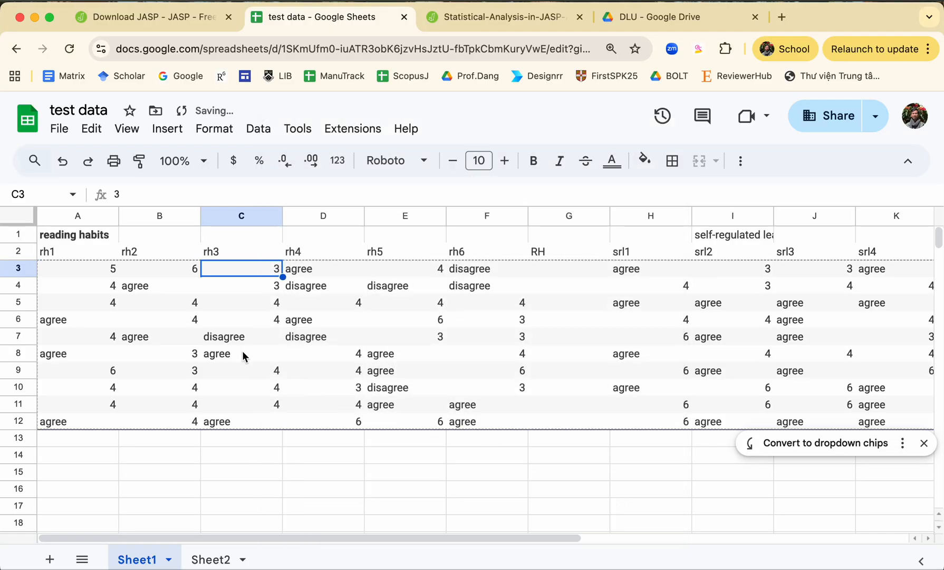
# Step: Copy the "disagree" response in E4, check its code in the scale key on Sheet2, and return to Sheet1
pyautogui.click(392, 289)
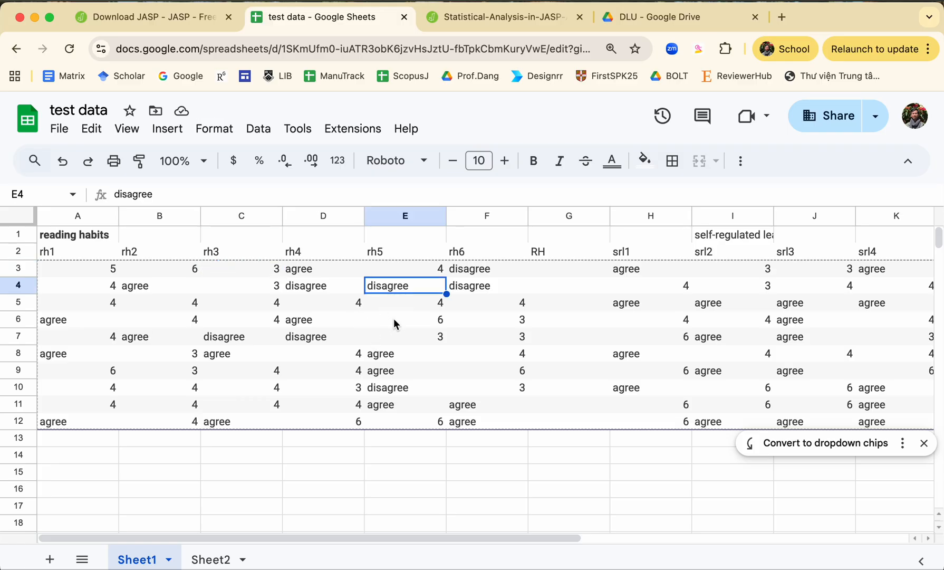
pyautogui.hscroll(10, 403, 329)
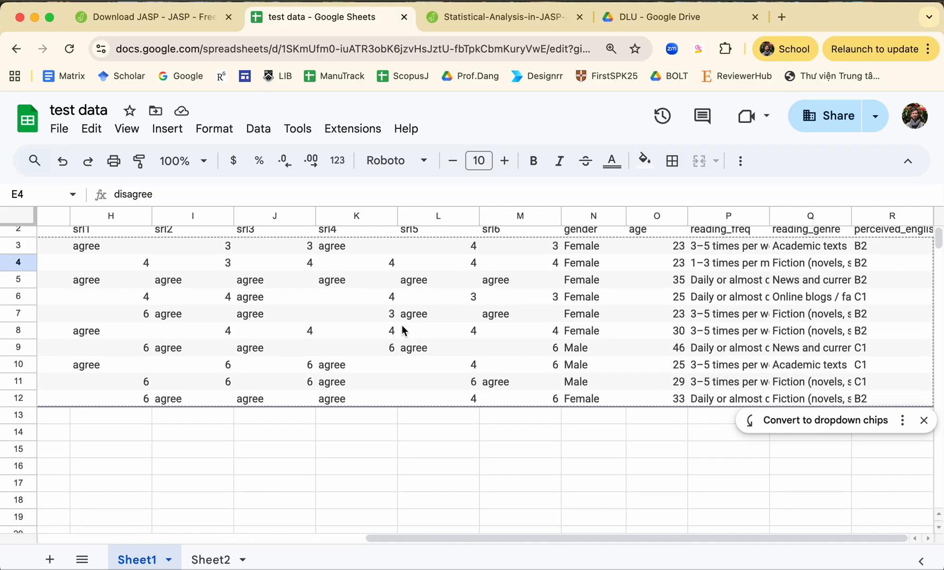
pyautogui.hscroll(-8, 403, 330)
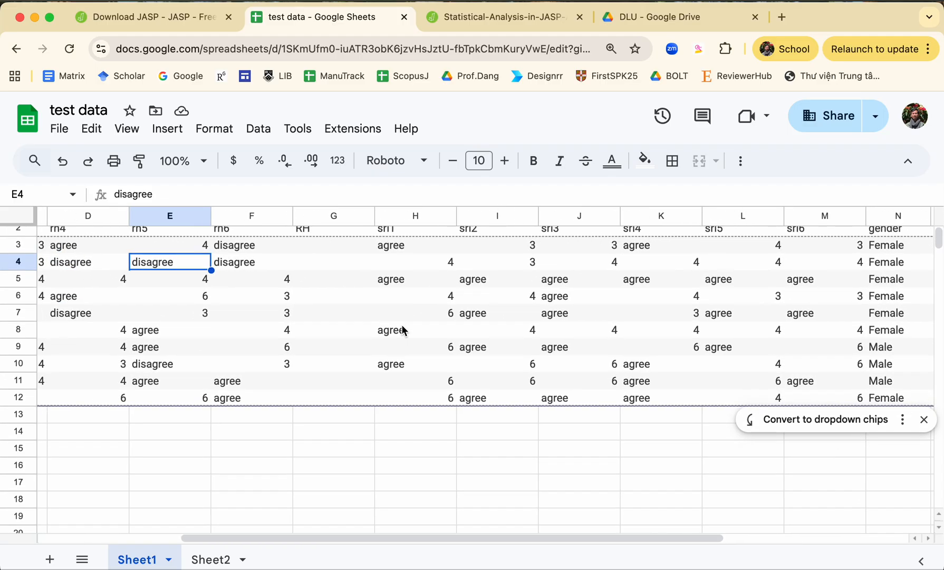
pyautogui.hscroll(-3, 401, 325)
pyautogui.scroll(2, 403, 332)
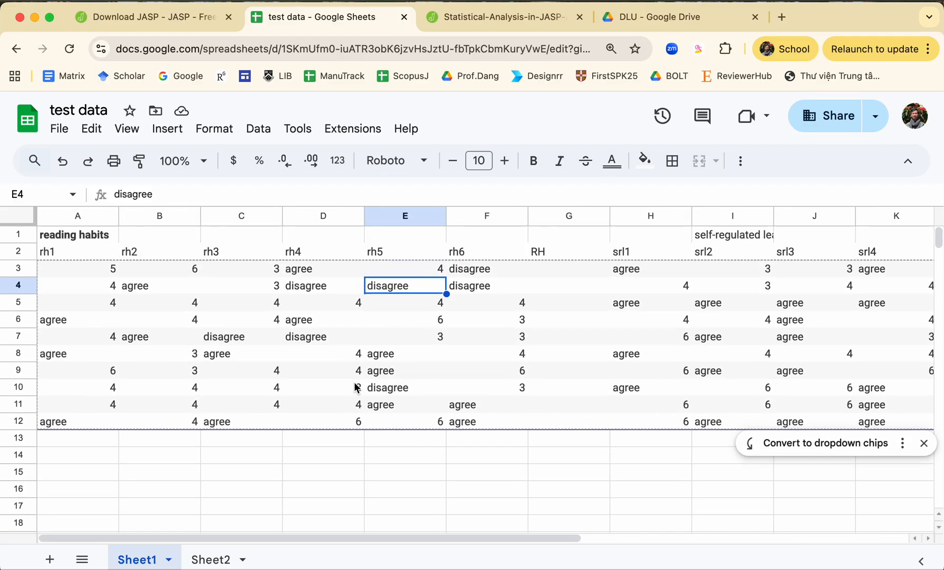
pyautogui.press('super+c')
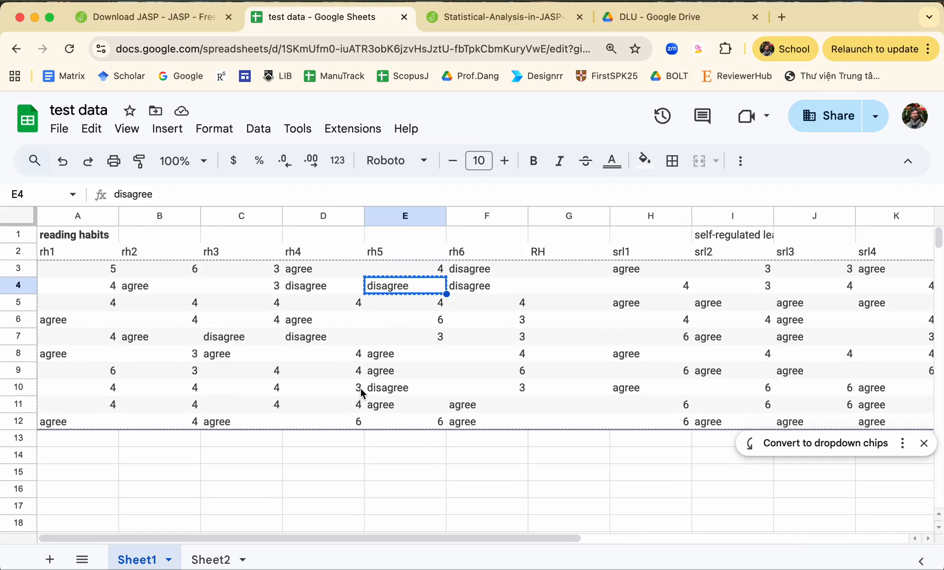
pyautogui.click(237, 555)
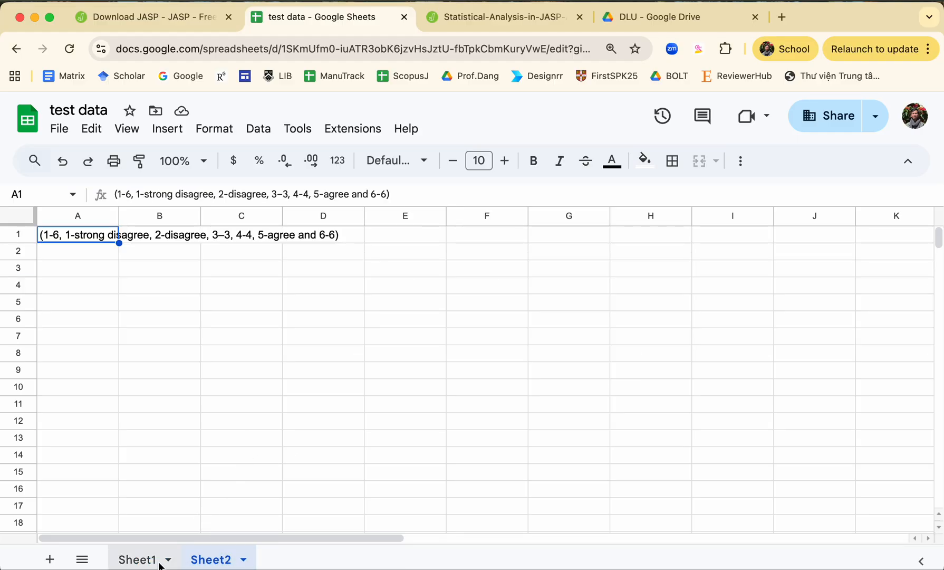
pyautogui.click(159, 562)
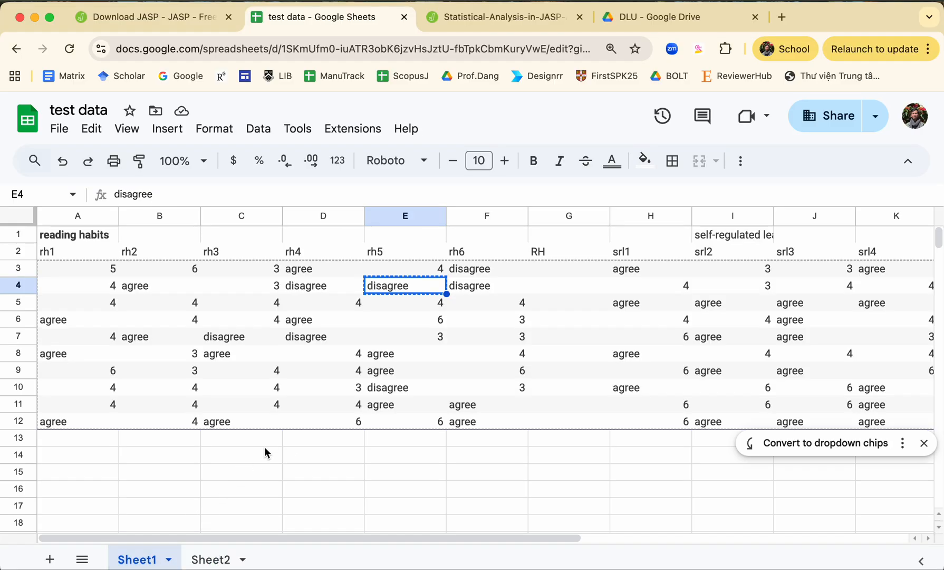
# Step: Replace every "disagree" with 2 across all sheets using Find and replace
pyautogui.press('super+f')
pyautogui.press('super+v')
pyautogui.click(863, 213)
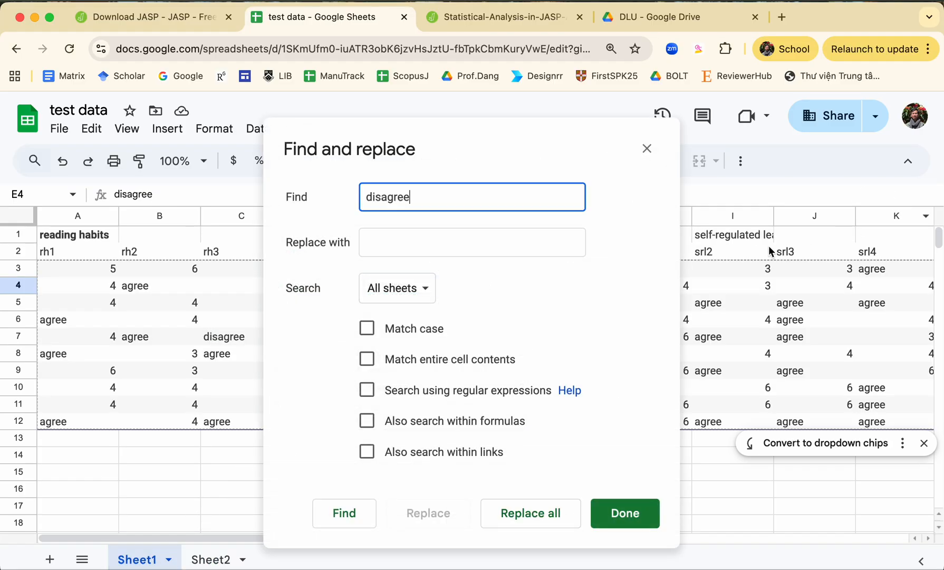
pyautogui.click(481, 252)
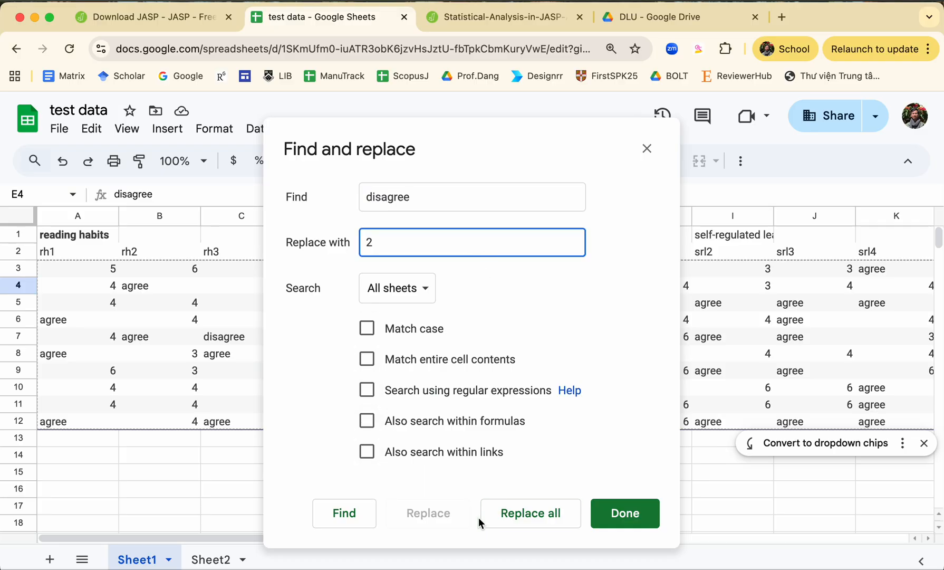
pyautogui.click(517, 513)
pyautogui.click(574, 369)
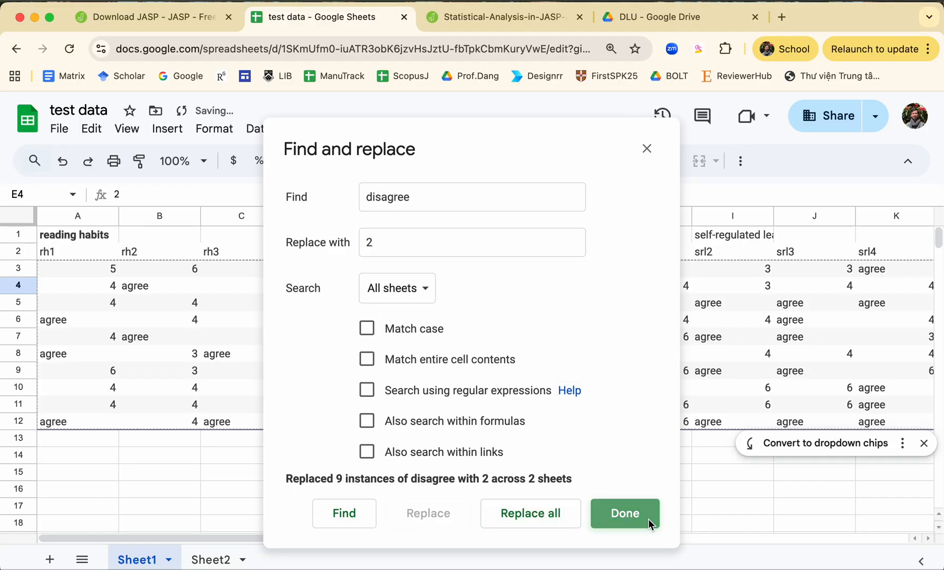
pyautogui.click(654, 514)
# Step: Replace every remaining "agree" with 5 across all sheets, using the response in D3 as the search text
pyautogui.click(339, 273)
pyautogui.hotkey('ctrl', 'c')
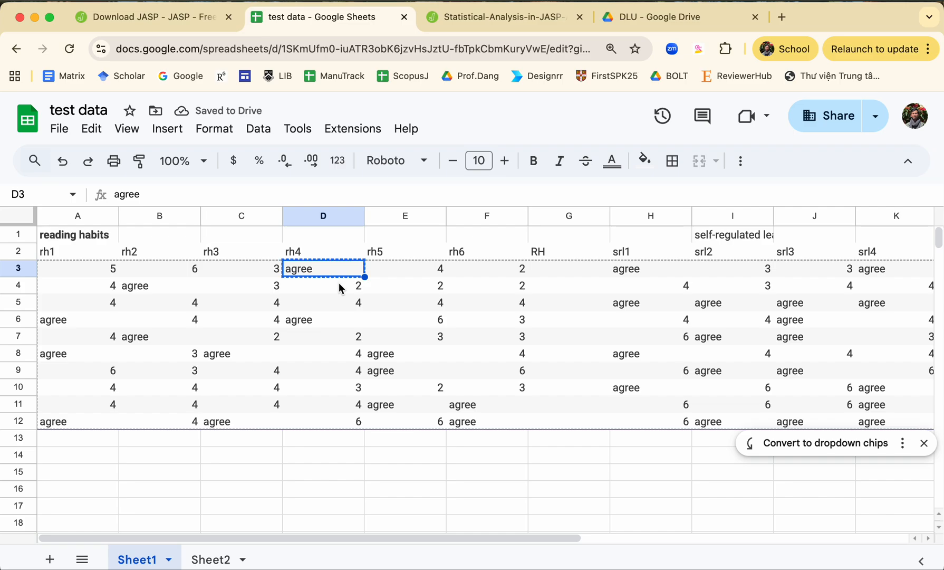
pyautogui.hotkey('ctrl', 'f')
pyautogui.hotkey('ctrl', 'v')
pyautogui.click(827, 213)
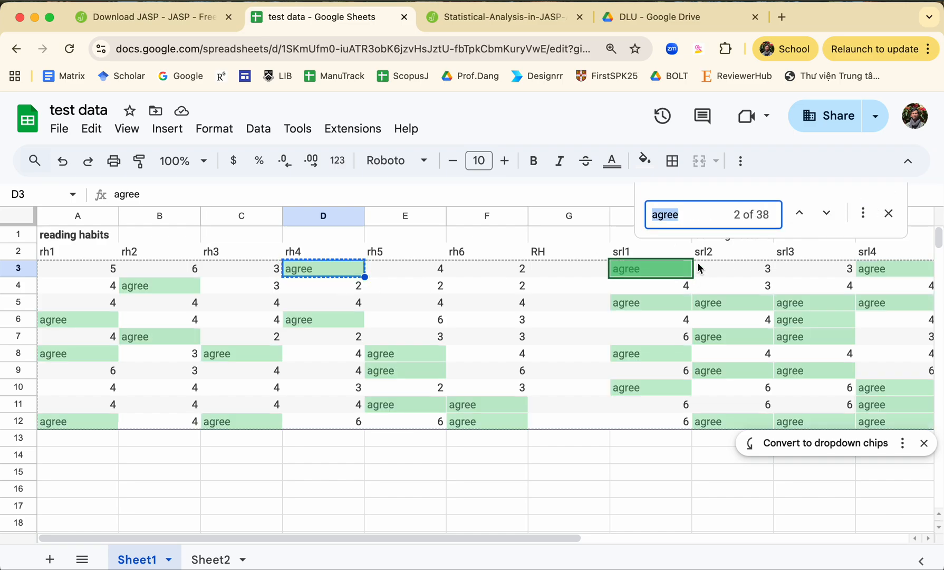
pyautogui.click(863, 212)
pyautogui.click(486, 255)
pyautogui.write('5')
pyautogui.click(531, 517)
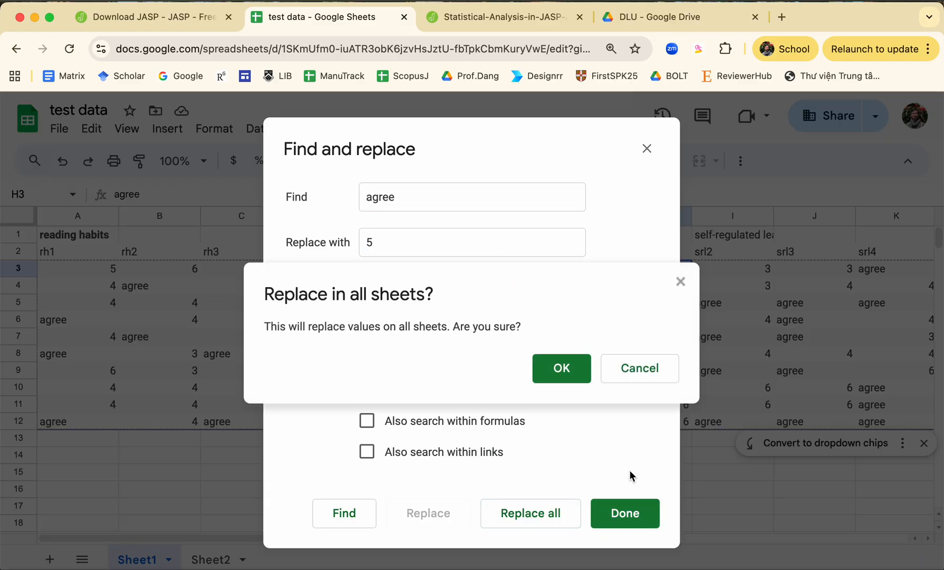
pyautogui.click(580, 376)
pyautogui.click(636, 514)
# Step: Look over the recoded responses and center-align the age column O
pyautogui.click(470, 369)
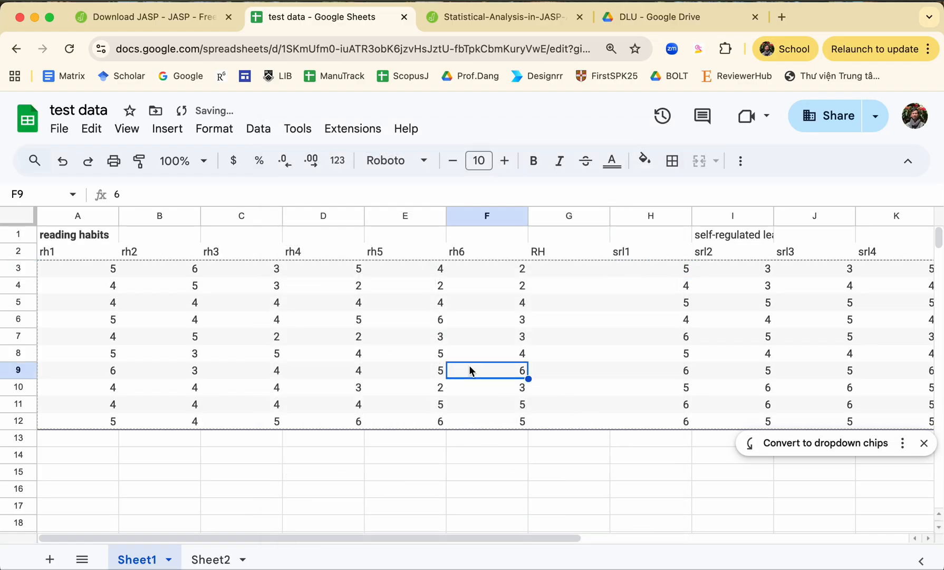
pyautogui.scroll(-1, 470, 366)
pyautogui.hscroll(6, 470, 366)
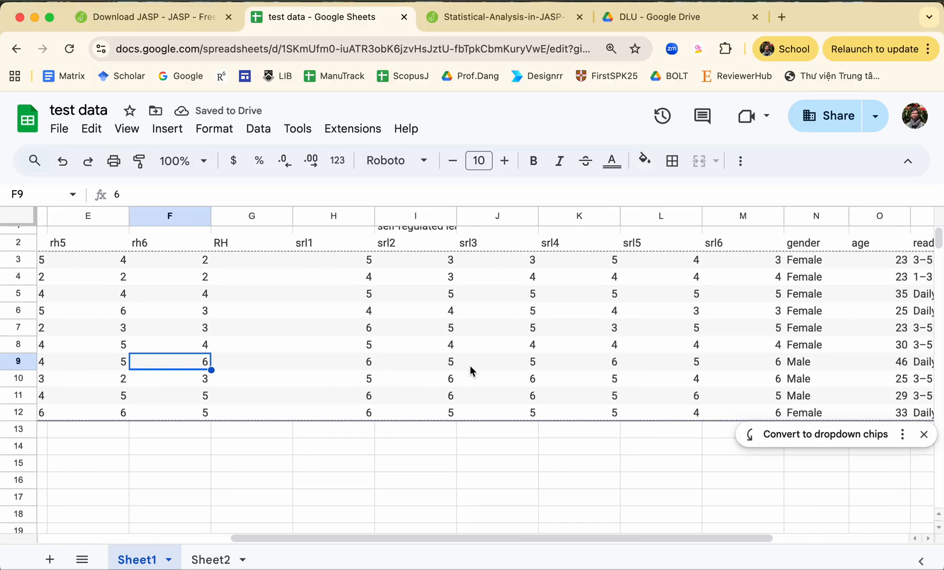
pyautogui.hscroll(3, 470, 366)
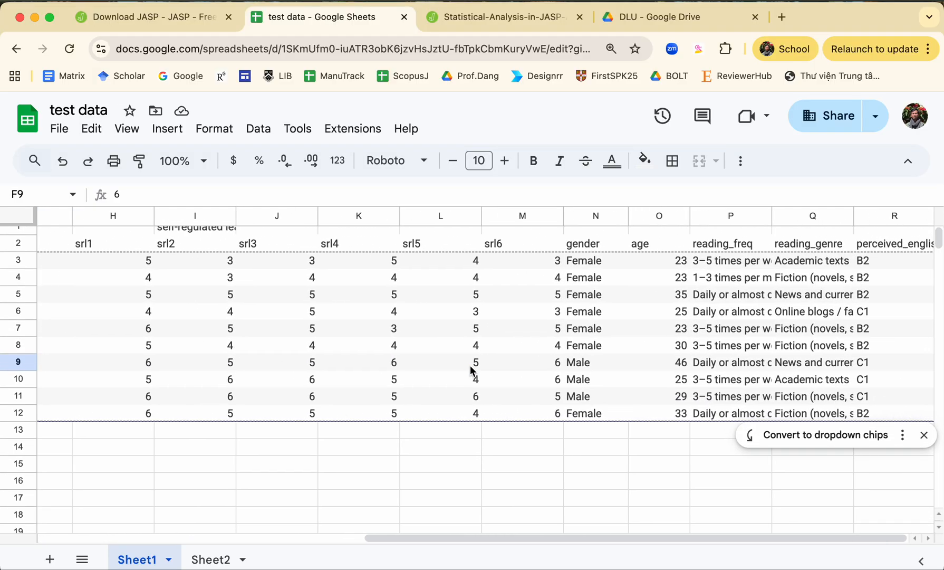
pyautogui.click(658, 215)
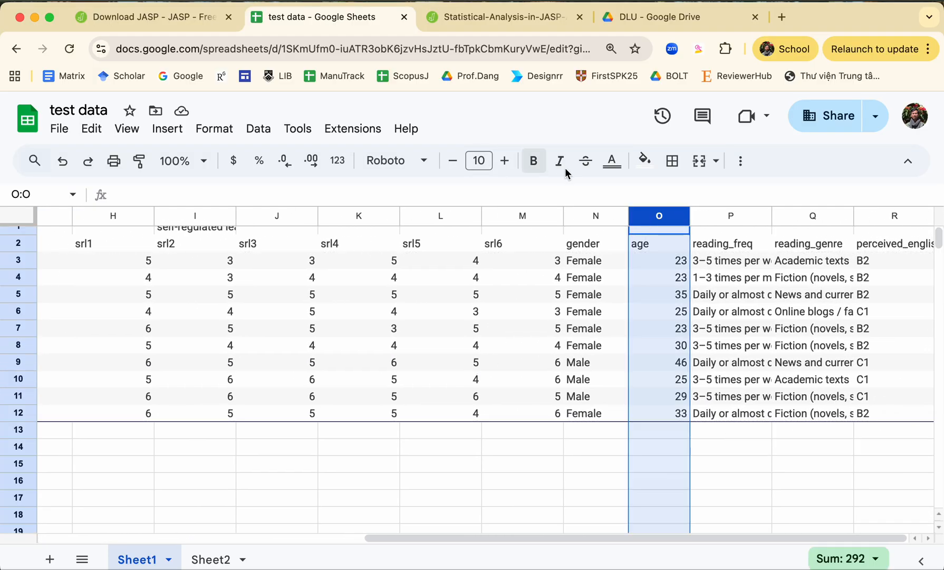
pyautogui.click(741, 160)
pyautogui.click(471, 194)
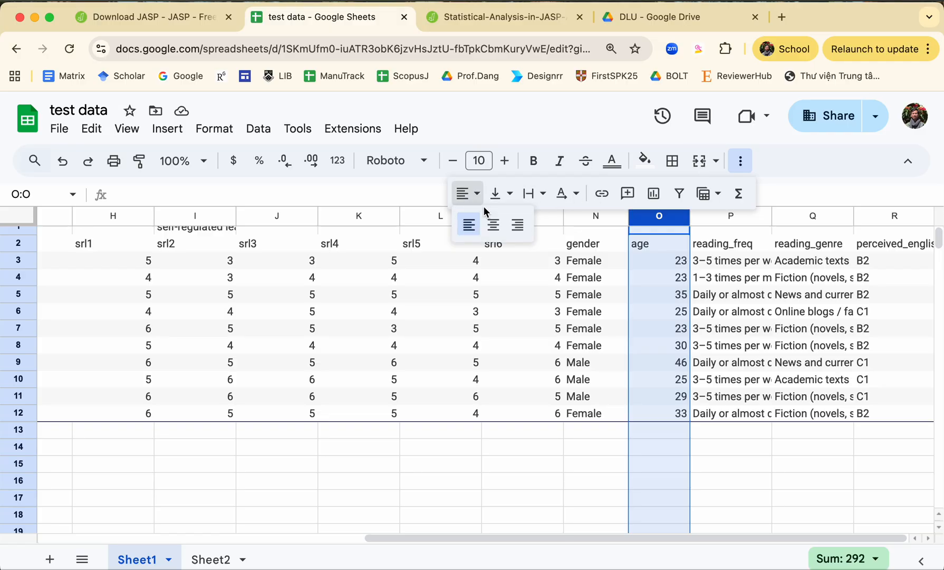
pyautogui.click(493, 225)
pyautogui.click(415, 332)
# Step: Enter the formula =AVERAGE(A3:F3) in G3 under the RH heading
pyautogui.hscroll(-10, 415, 332)
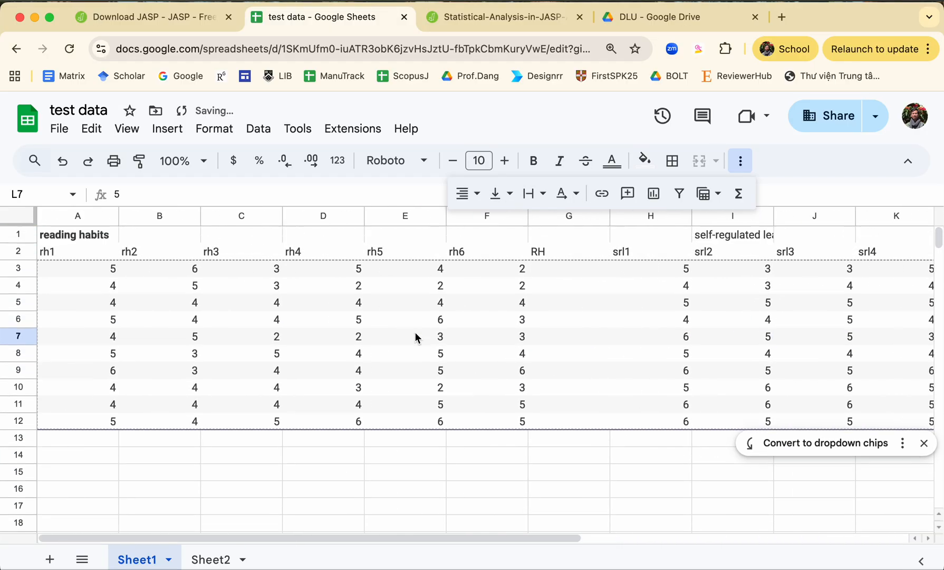
pyautogui.click(568, 253)
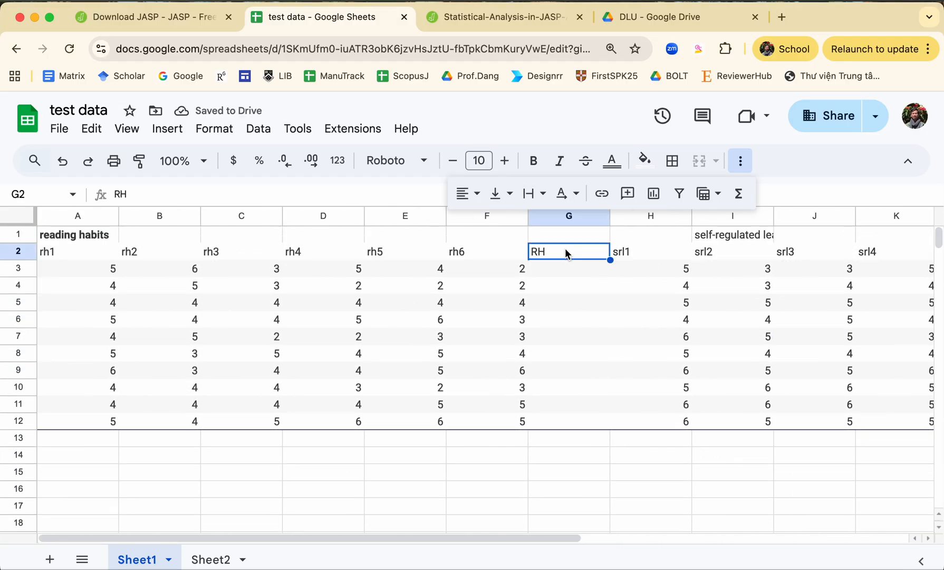
pyautogui.click(567, 270)
pyautogui.write('=av')
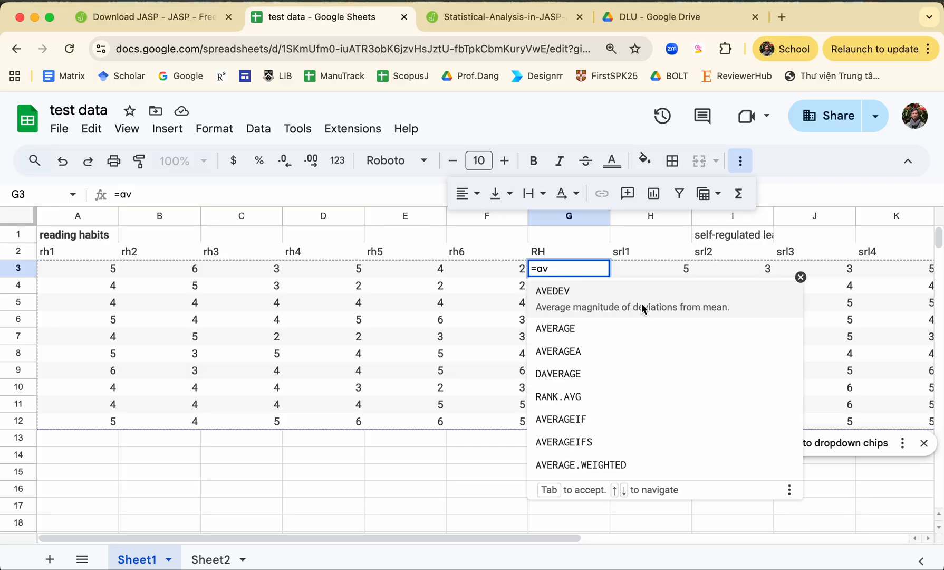
pyautogui.click(615, 326)
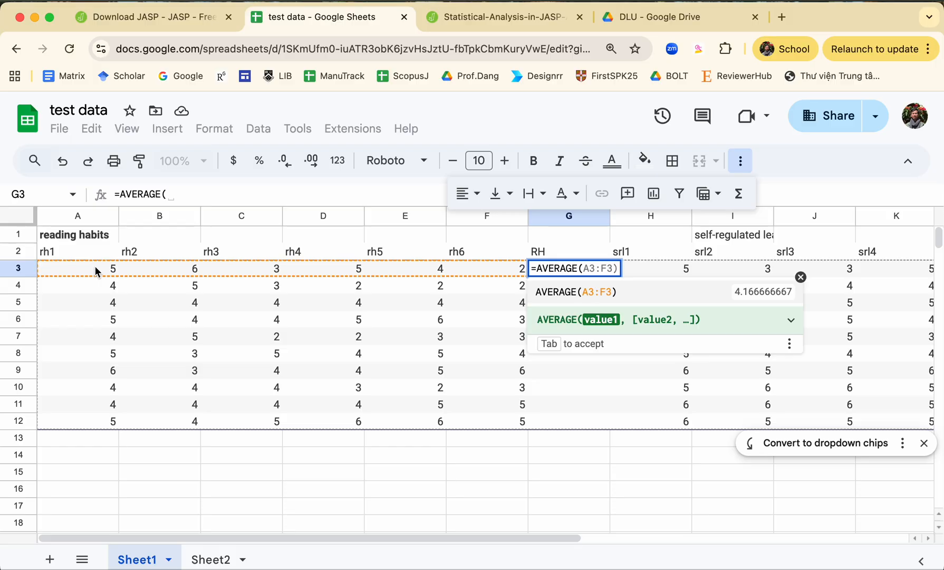
pyautogui.press('Tab')
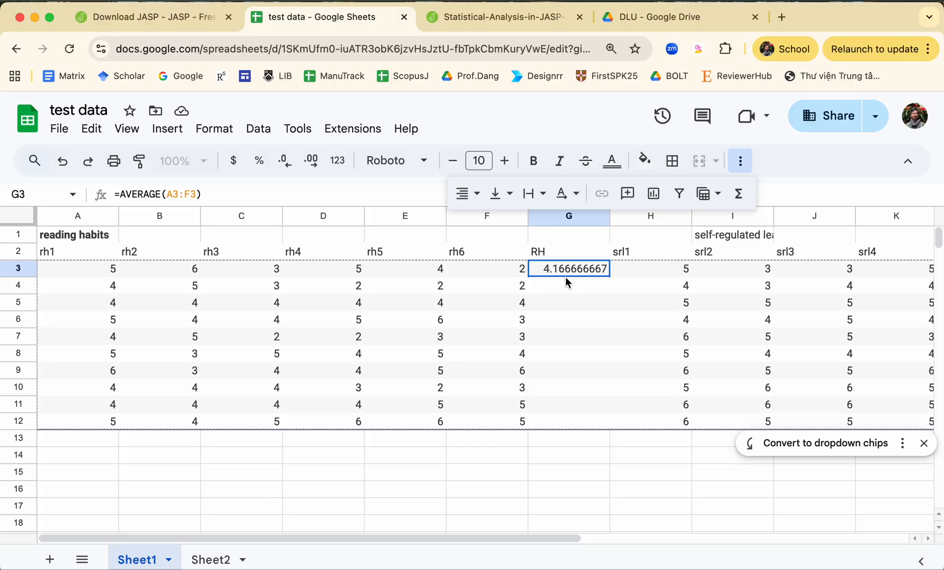
# Step: Wrap the G3 average in a ROUND function with two decimals: =round(AVERAGE(A3:F3),2)
pyautogui.click(130, 195)
pyautogui.click(119, 194)
pyautogui.write('round')
pyautogui.write('(')
pyautogui.press('End')
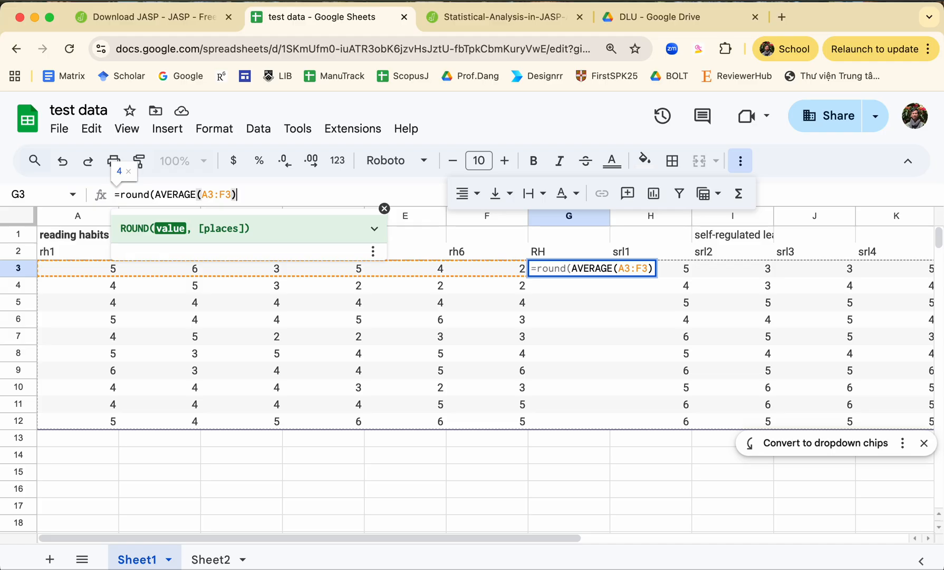
pyautogui.write(',2)')
pyautogui.press('Return')
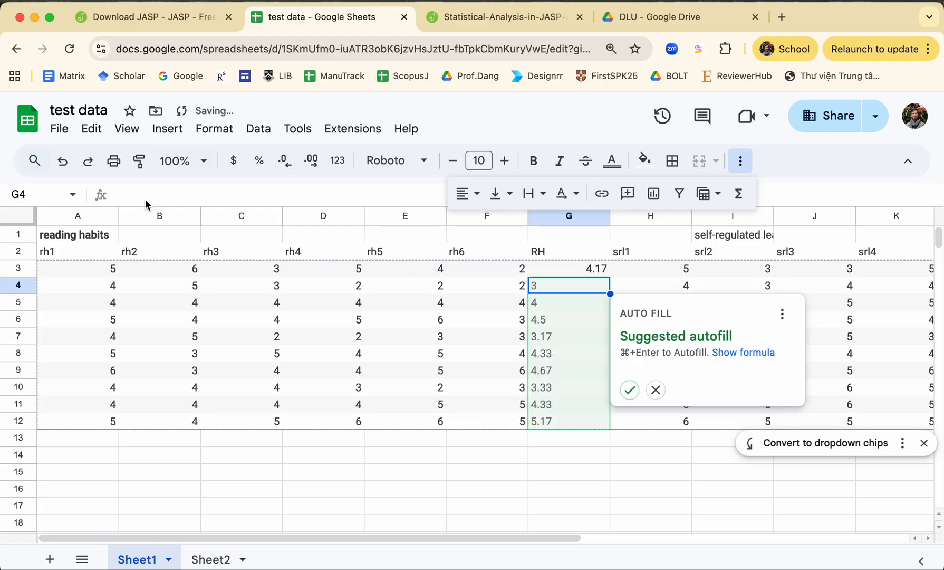
# Step: Accept the suggested autofill of the rounded average for G4:G12 and make the whole RH column G bold
pyautogui.click(629, 390)
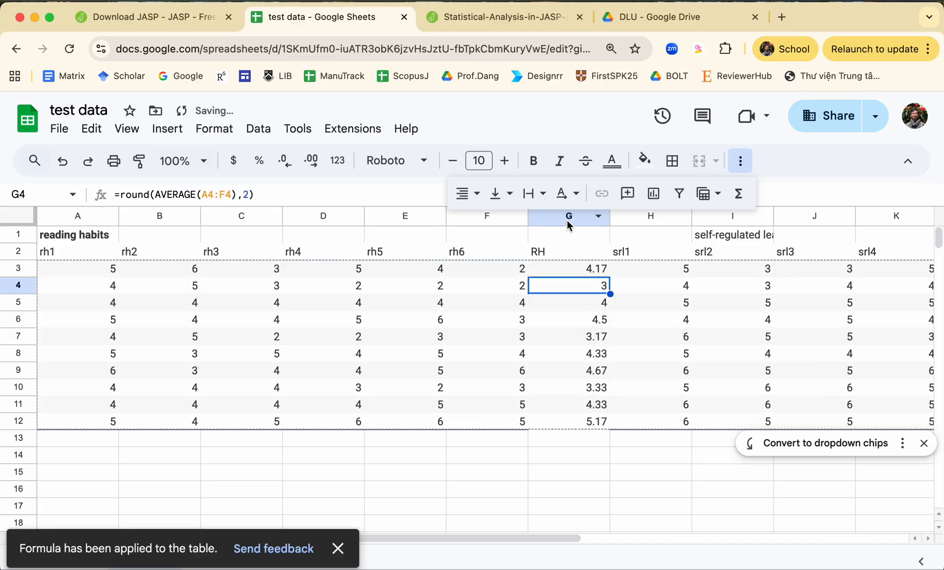
pyautogui.click(568, 224)
pyautogui.hotkey('ctrl', 'b')
pyautogui.click(523, 319)
# Step: Widen column I to fit the full "self-regulated learning" title
pyautogui.hscroll(5, 526, 338)
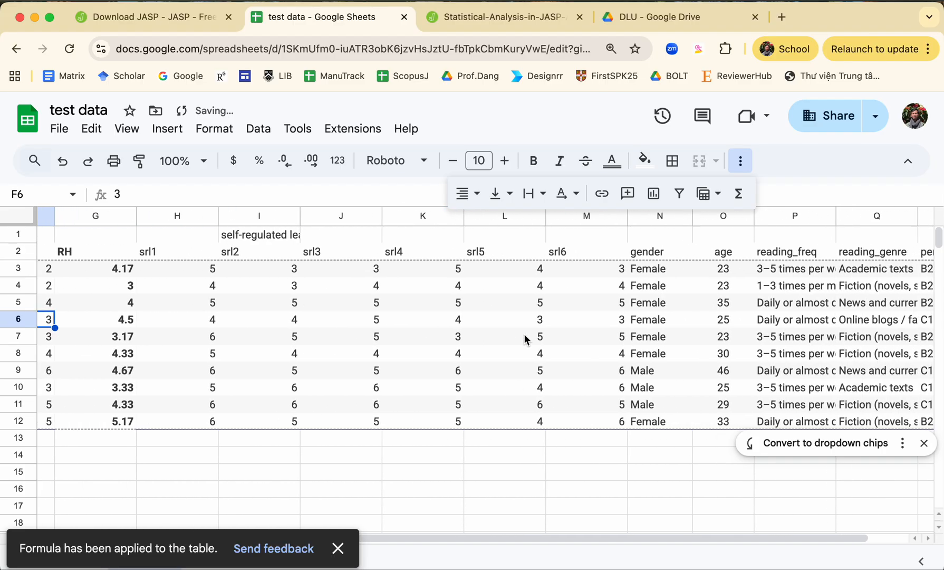
pyautogui.click(274, 236)
pyautogui.click(297, 217)
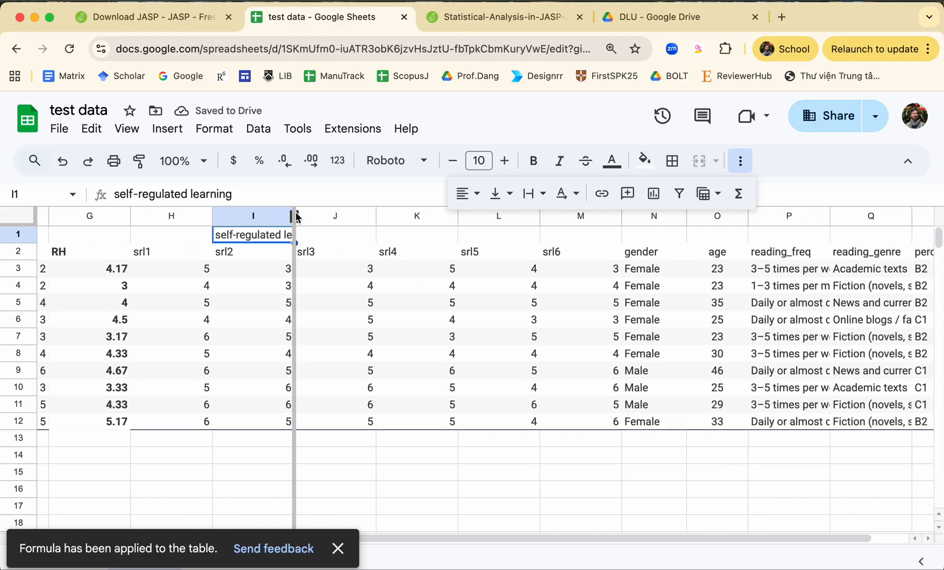
pyautogui.hscroll(-3, 304, 254)
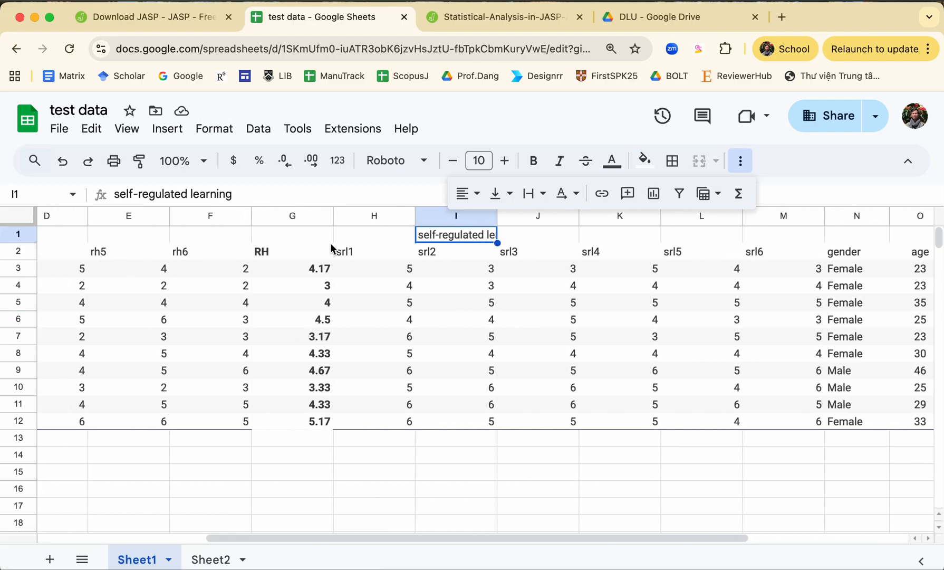
pyautogui.hscroll(2, 311, 256)
pyautogui.click(328, 271)
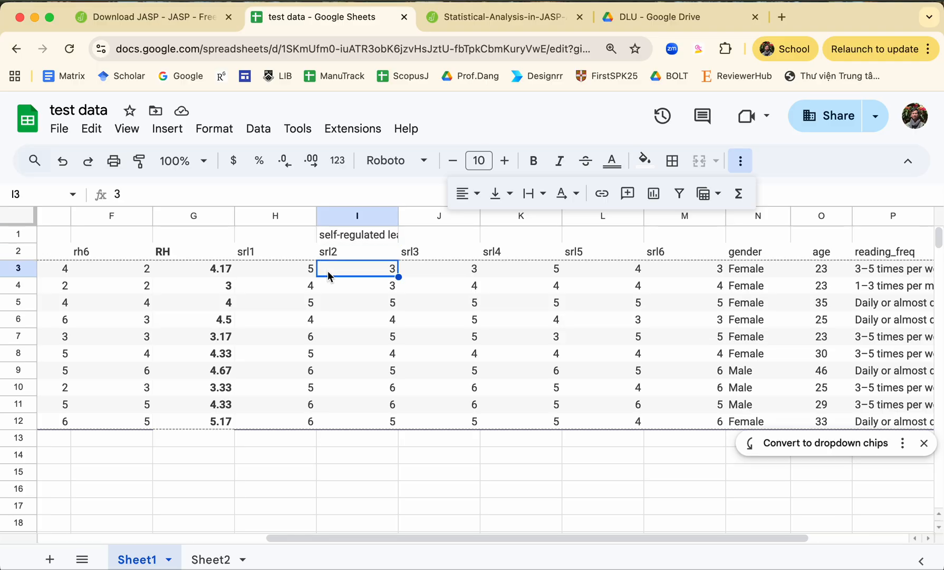
pyautogui.moveTo(399, 216); pyautogui.dragTo(401, 216)
pyautogui.doubleClick(399, 216)
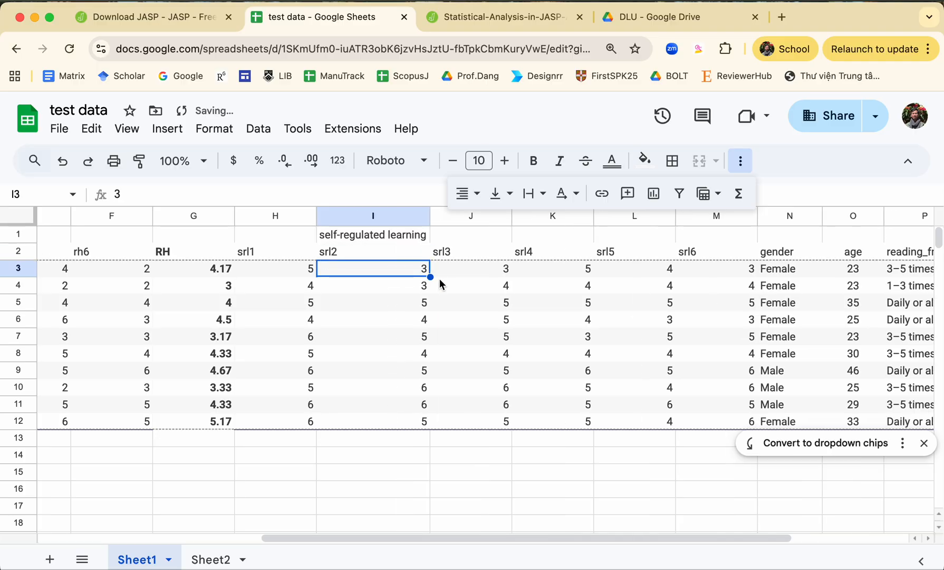
# Step: Insert a blank column before the gender column and enter the heading SRL in N2
pyautogui.hscroll(2, 432, 278)
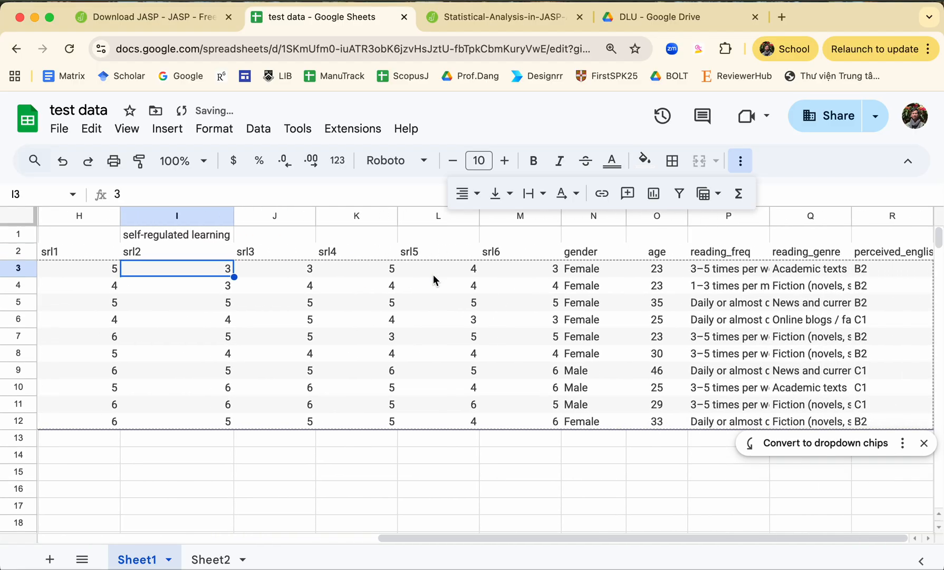
pyautogui.click(649, 239)
pyautogui.click(595, 217)
pyautogui.rightClick(591, 285)
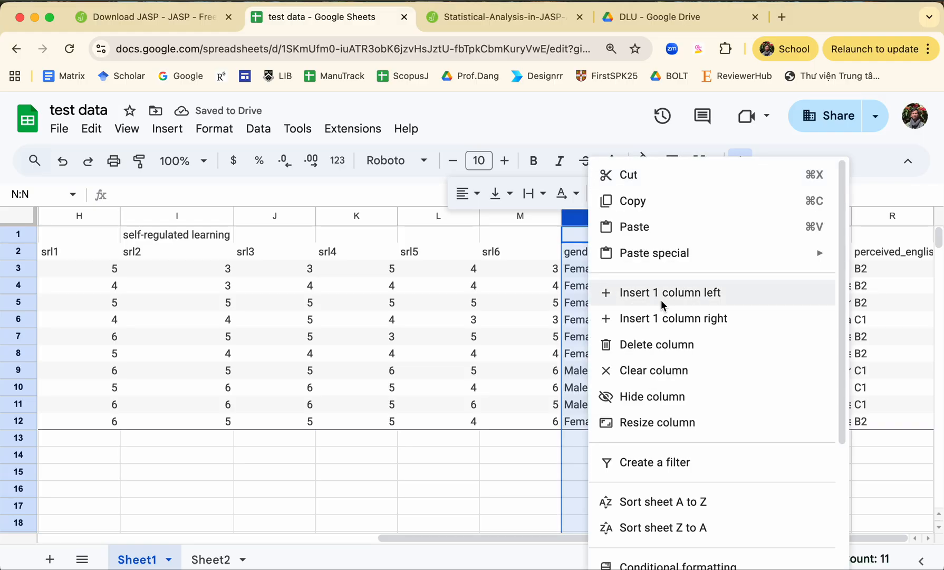
pyautogui.click(662, 293)
pyautogui.click(588, 252)
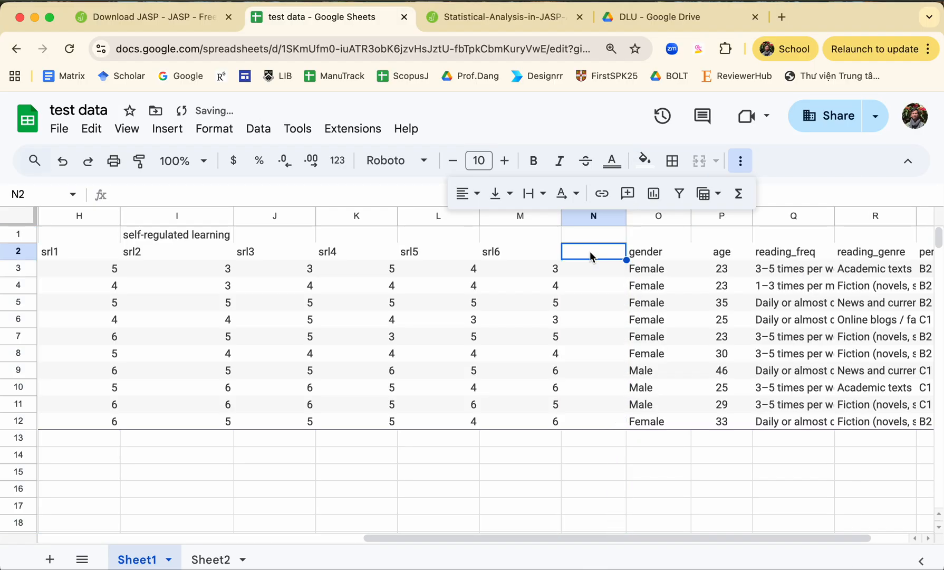
pyautogui.write('SRL')
pyautogui.press('Return')
pyautogui.write('=av')
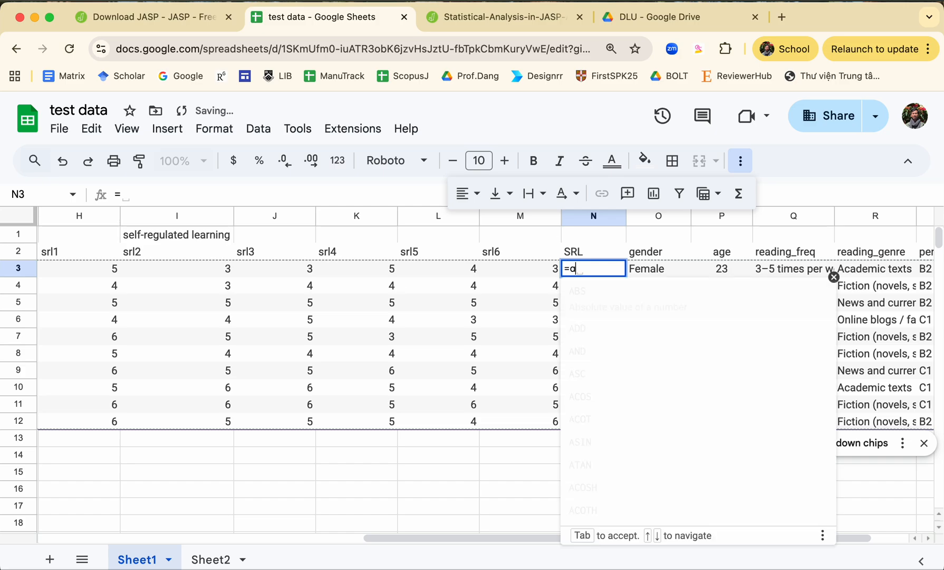
pyautogui.press('BackSpace')
pyautogui.press('BackSpace')
pyautogui.press('BackSpace')
pyautogui.press('Return')
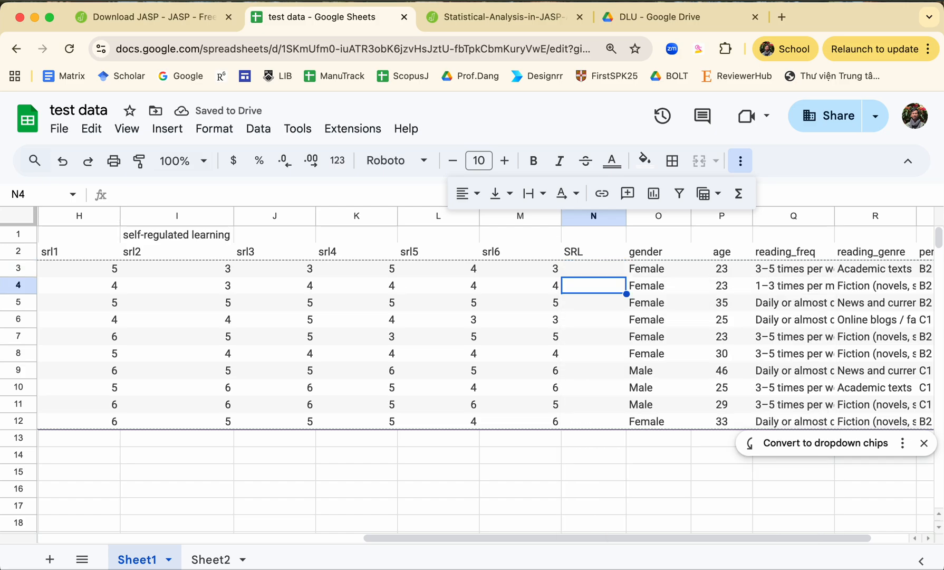
# Step: Copy the rounded average formula from G3 into N3 and check that it covers H3:M3
pyautogui.hscroll(-5, 579, 249)
pyautogui.click(354, 272)
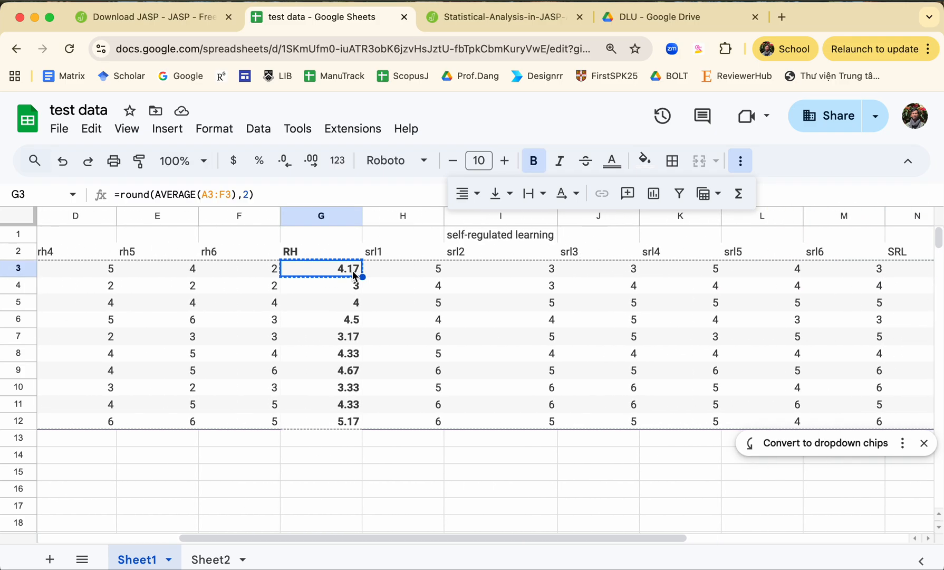
pyautogui.hscroll(5, 418, 311)
pyautogui.click(517, 274)
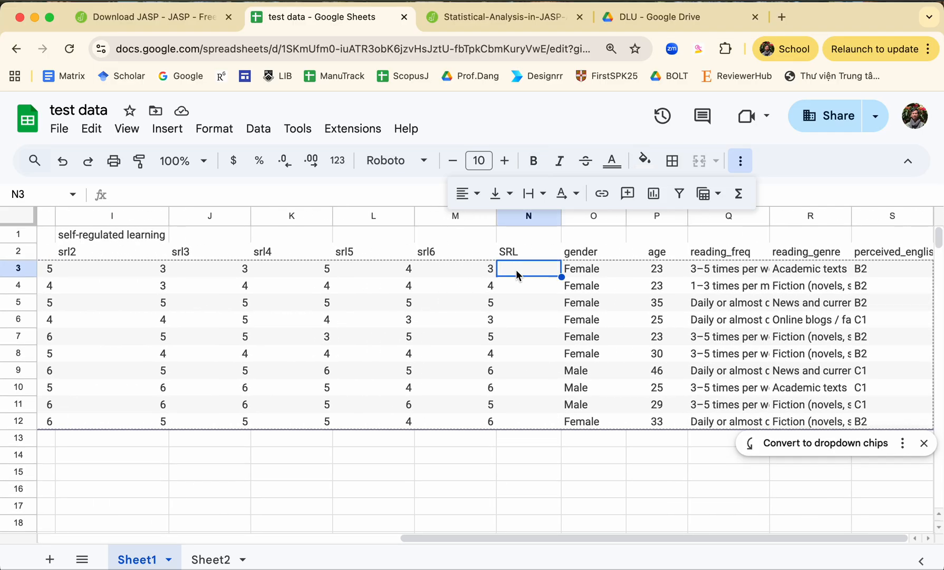
pyautogui.press('super+v')
pyautogui.doubleClick(519, 272)
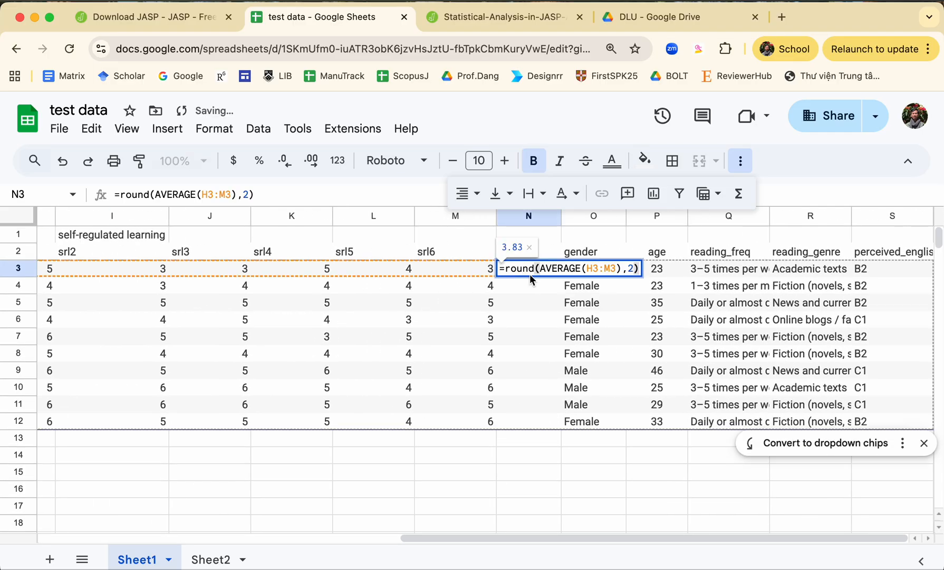
pyautogui.hscroll(-3, 517, 282)
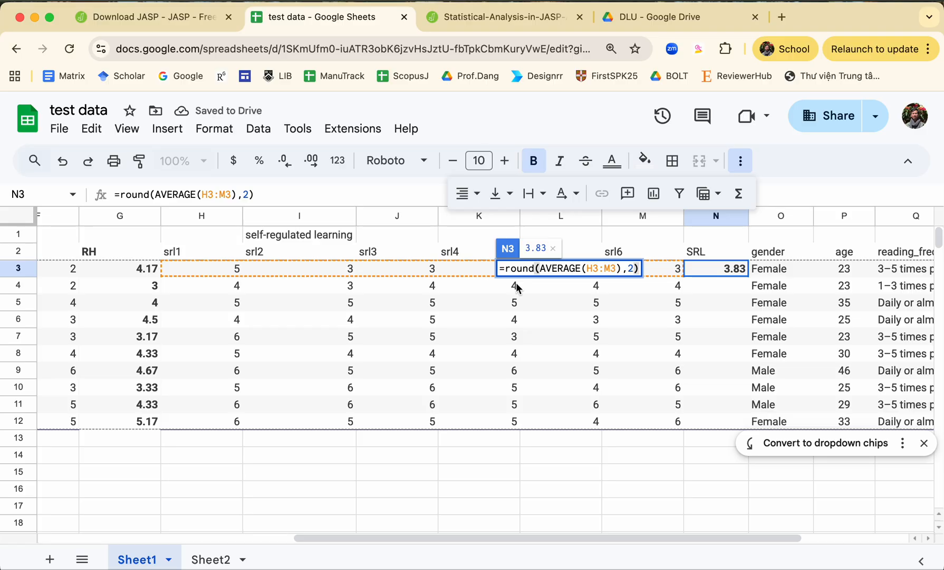
pyautogui.hscroll(1, 516, 285)
pyautogui.hscroll(3, 516, 285)
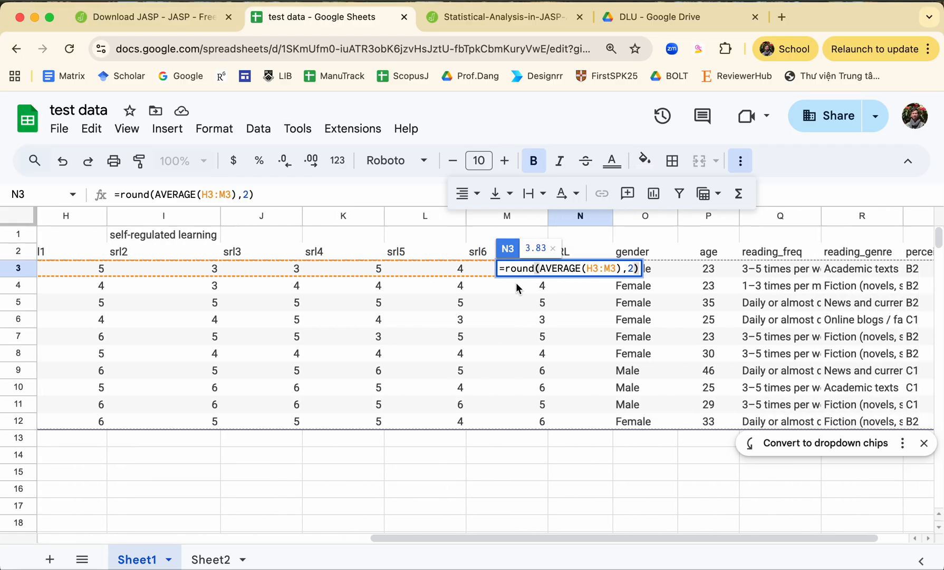
pyautogui.press('Return')
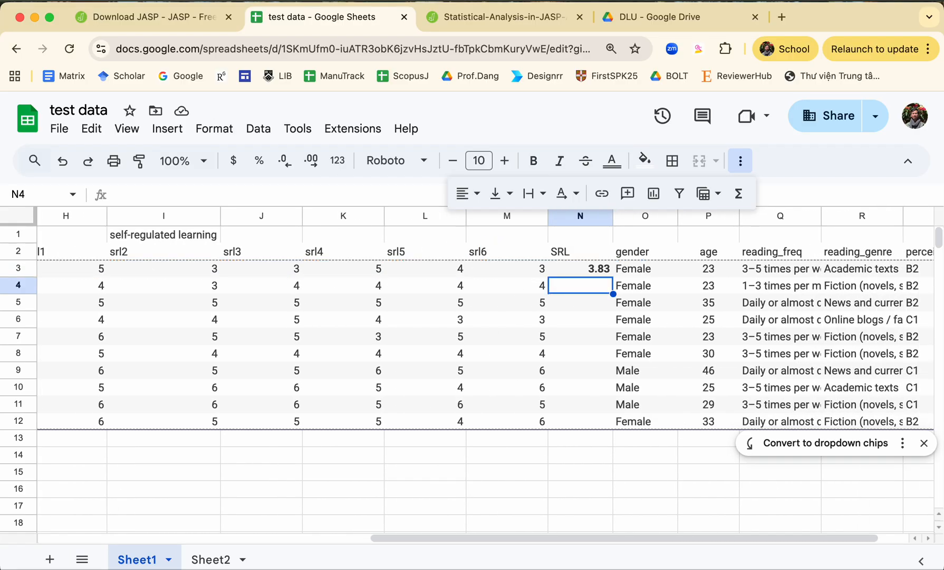
# Step: Fill the SRL average formula from N3 down to N12 and check the cell range used in N12
pyautogui.click(564, 268)
pyautogui.moveTo(613, 277); pyautogui.dragTo(610, 426)
pyautogui.click(603, 425)
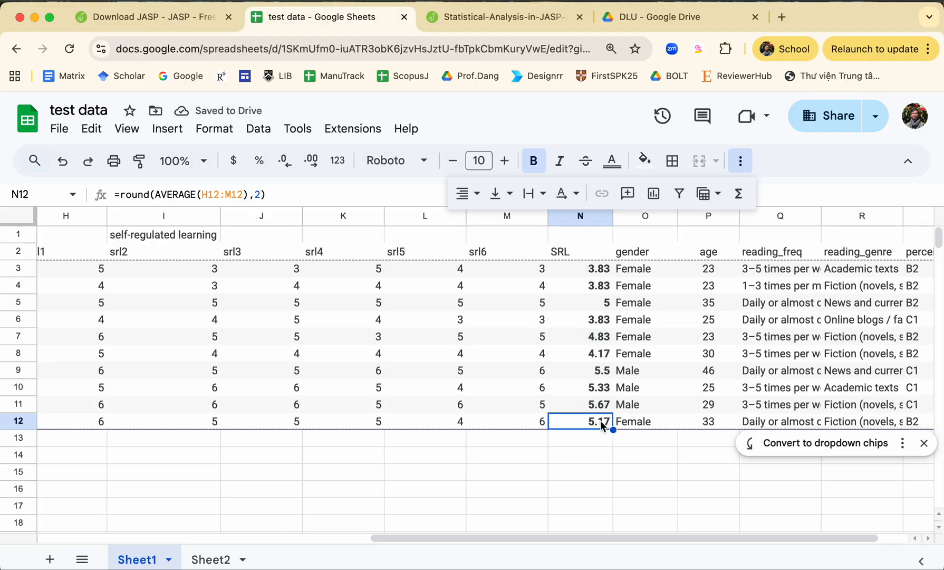
pyautogui.doubleClick(603, 425)
pyautogui.hscroll(-5, 597, 411)
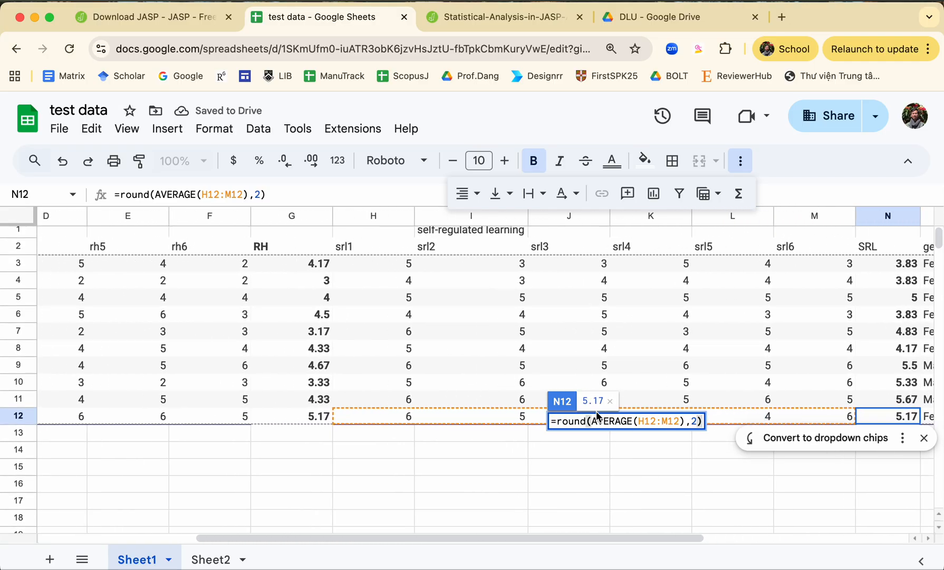
pyautogui.hscroll(5, 596, 411)
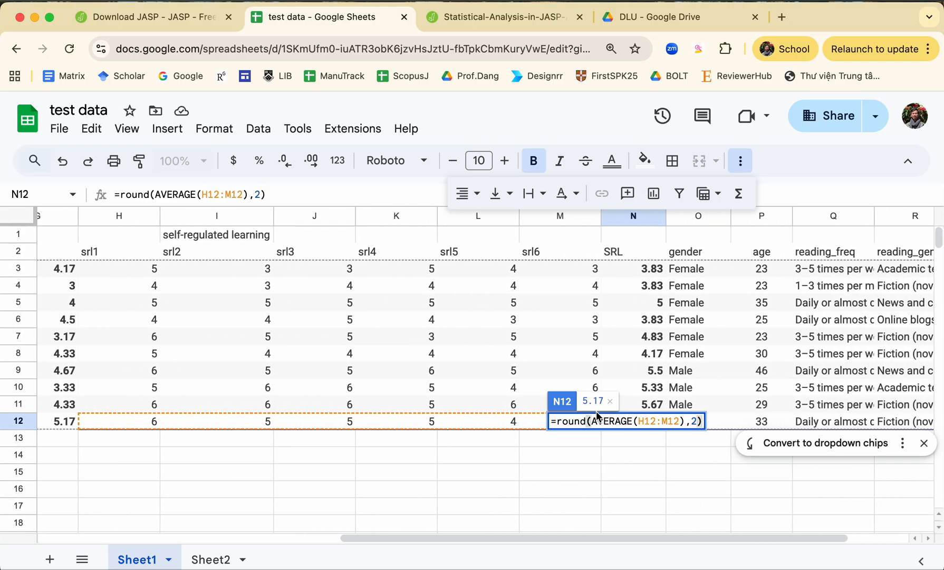
pyautogui.press('Return')
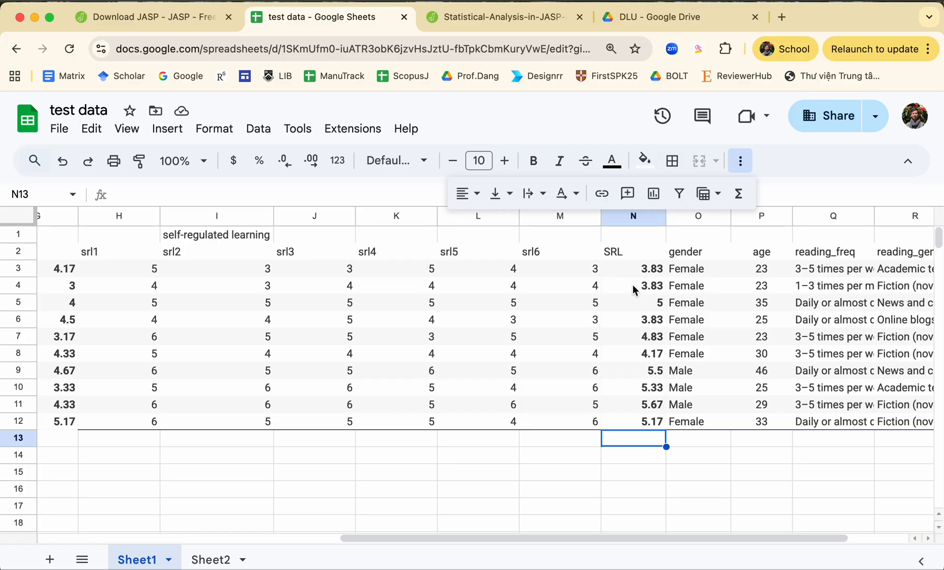
# Step: Delete row 1 with the scale titles so that the variable names form the first row
pyautogui.hscroll(3, 635, 290)
pyautogui.scroll(-1, 635, 290)
pyautogui.scroll(1, 634, 290)
pyautogui.hscroll(-1, 634, 289)
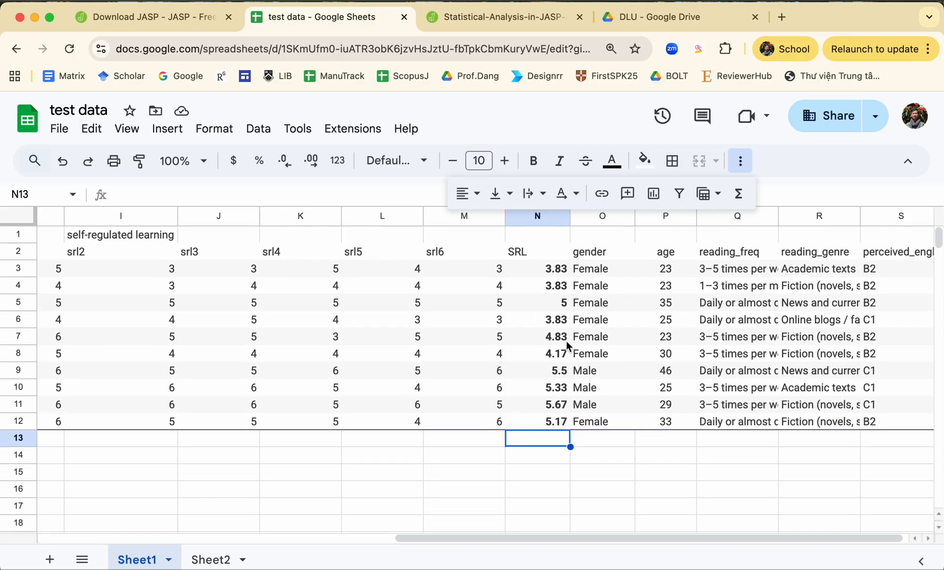
pyautogui.hscroll(-5, 504, 338)
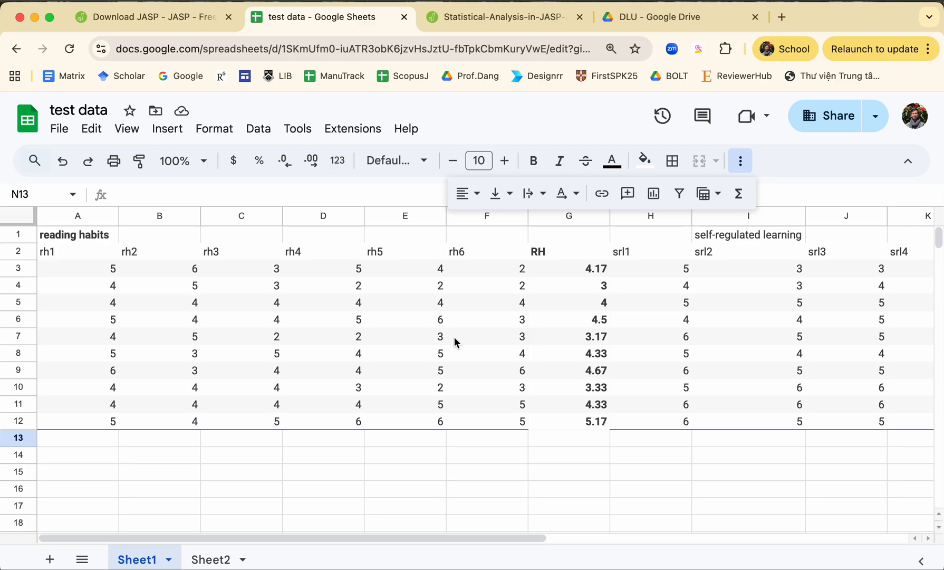
pyautogui.click(20, 235)
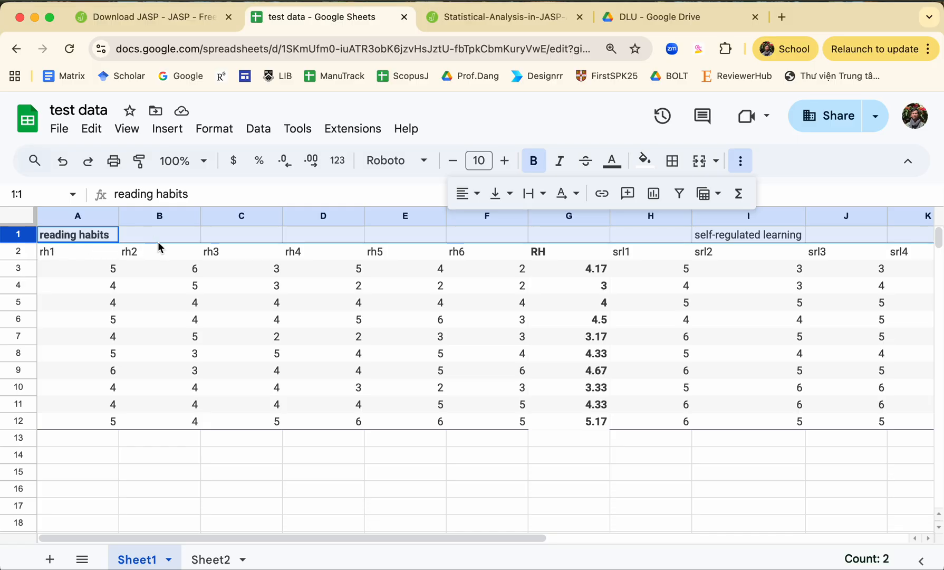
pyautogui.rightClick(95, 235)
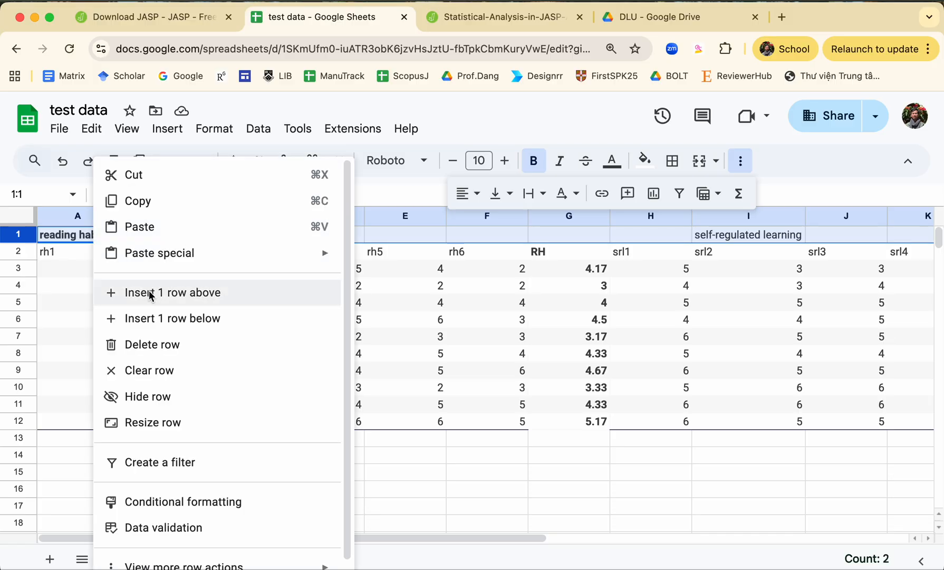
pyautogui.click(142, 344)
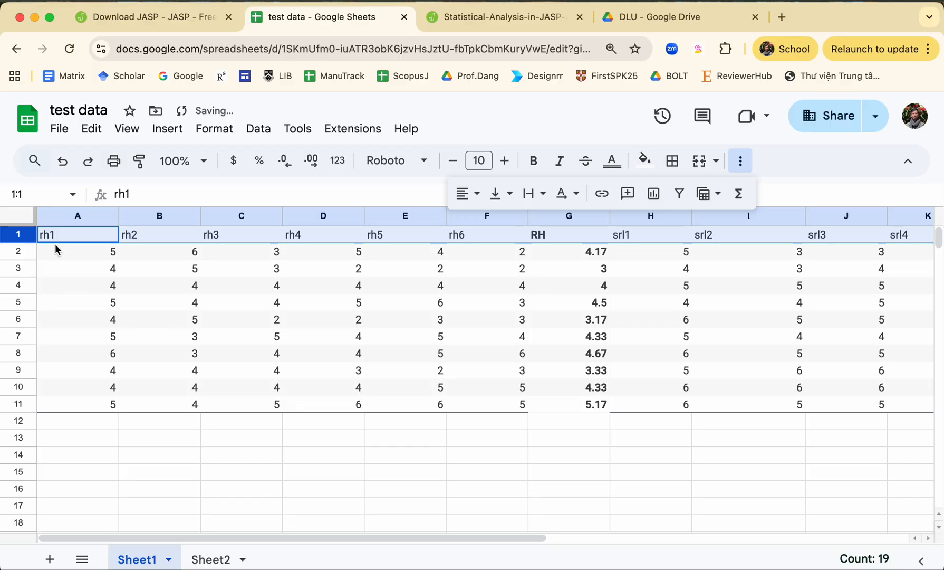
# Step: Center-align all cells of the sheet horizontally
pyautogui.click(20, 216)
pyautogui.click(470, 194)
pyautogui.click(491, 224)
pyautogui.click(351, 285)
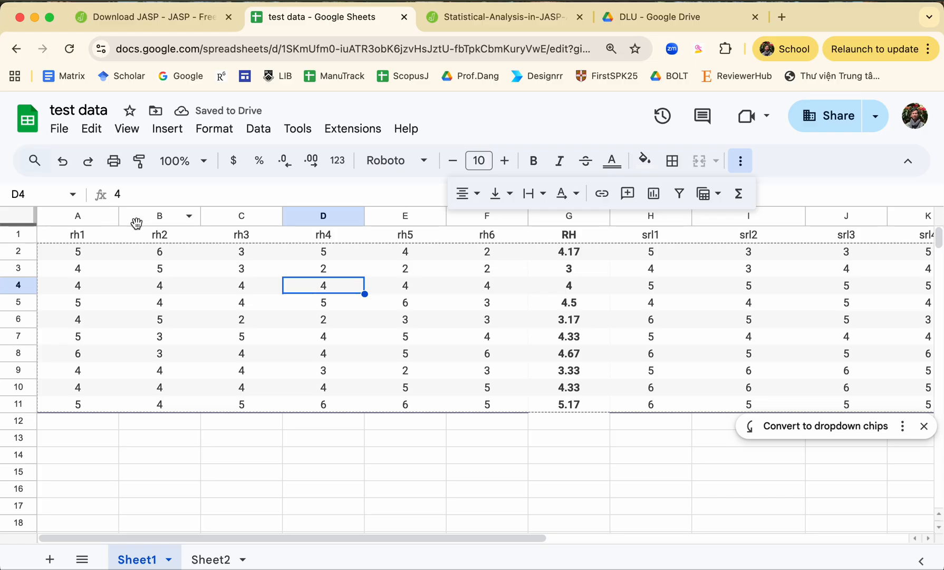
# Step: Download the sheet as comma-separated values and save it to the Desktop as "test data - Sheet1"
pyautogui.click(73, 135)
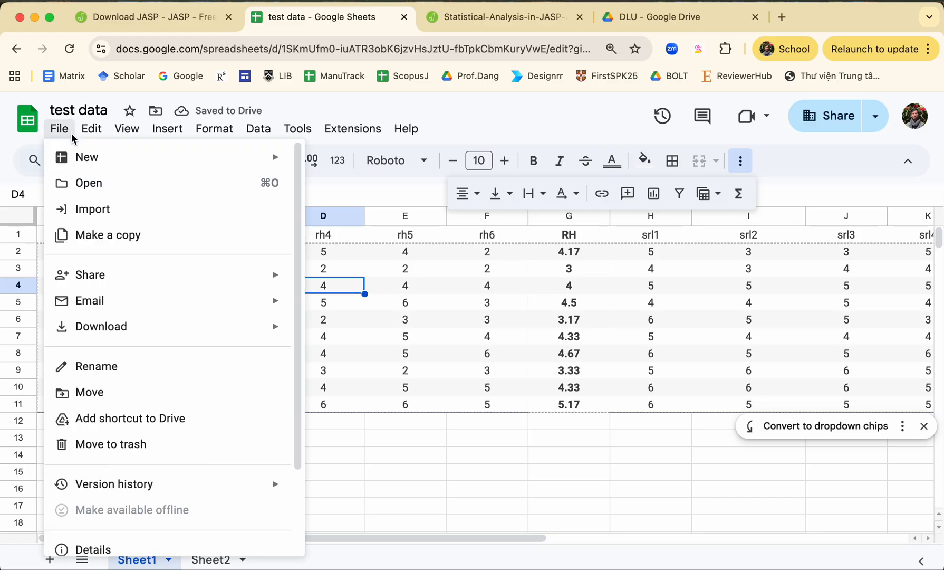
pyautogui.moveTo(206, 327)
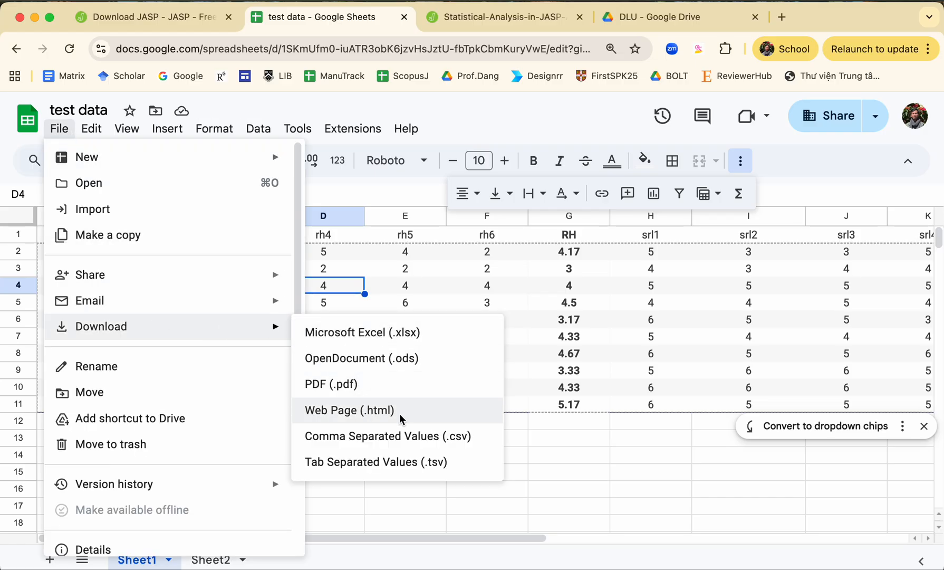
pyautogui.click(476, 442)
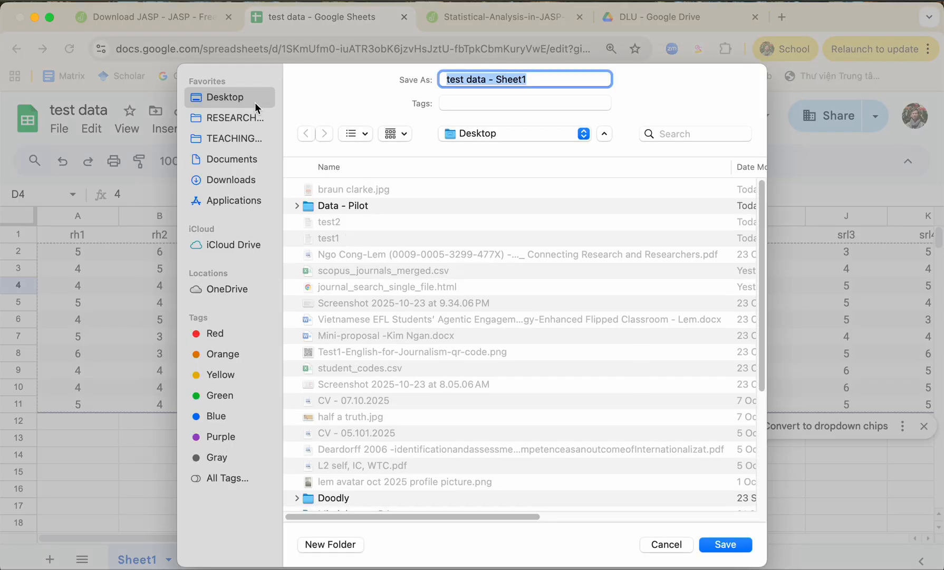
pyautogui.press('Return')
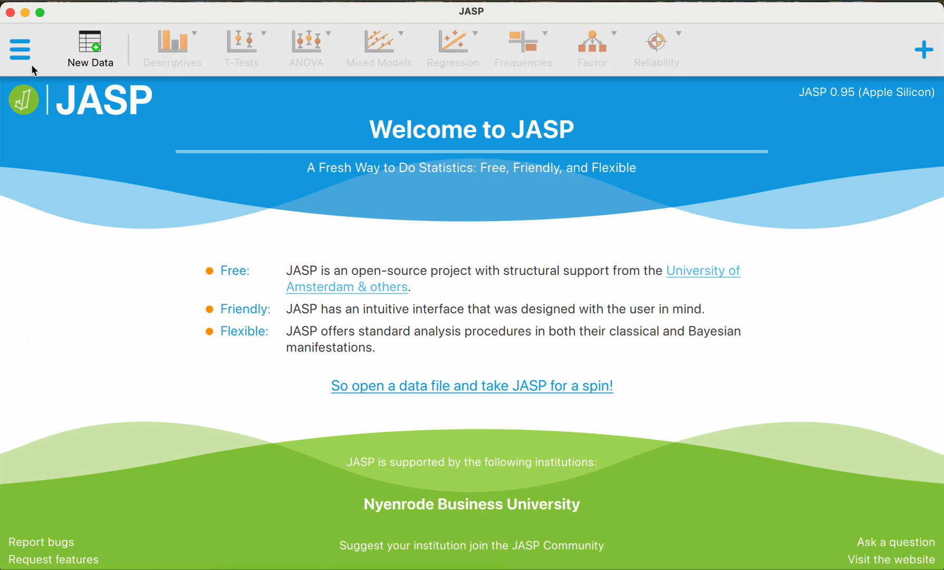
# Step: In JASP, open the data file "test data - Sheet1.csv" from the Desktop folder
pyautogui.click(26, 53)
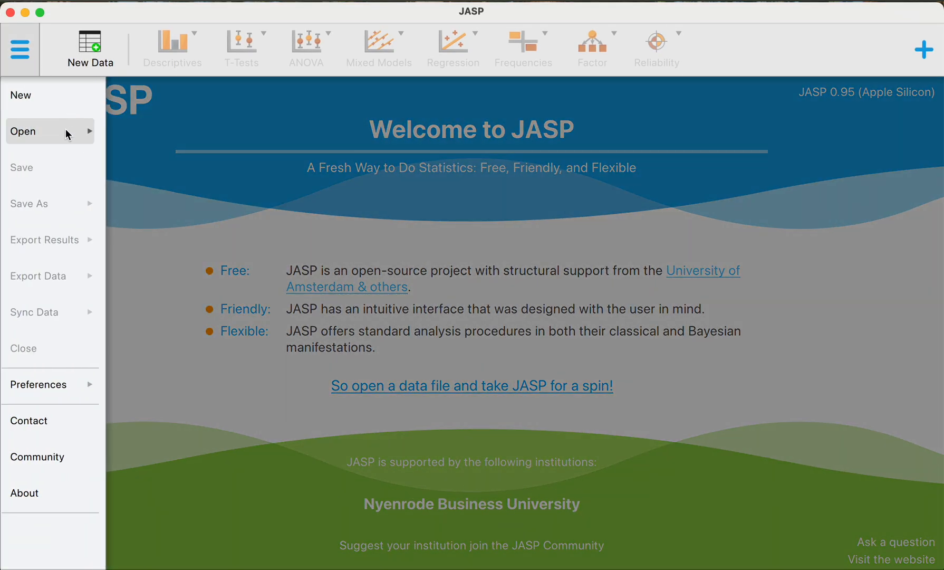
pyautogui.click(65, 131)
pyautogui.click(148, 157)
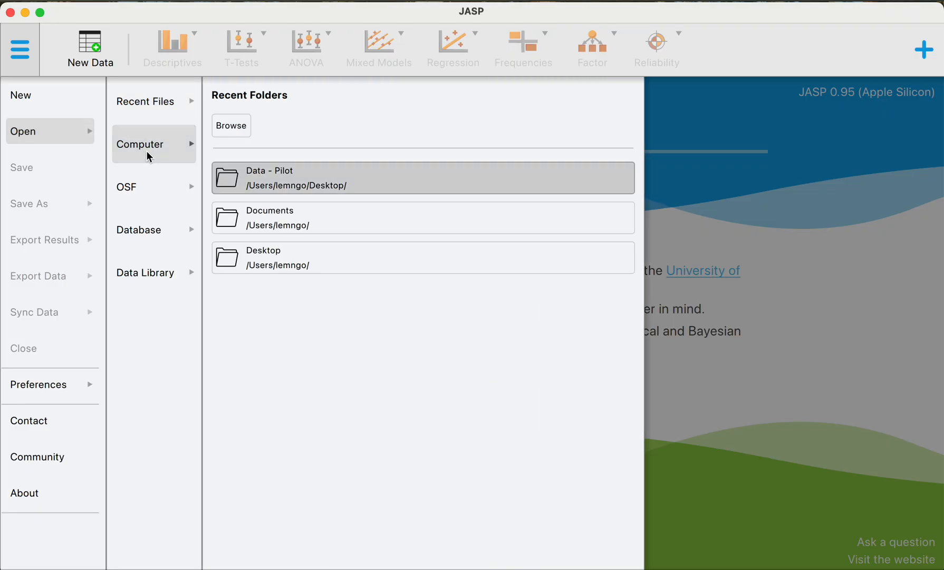
pyautogui.click(244, 134)
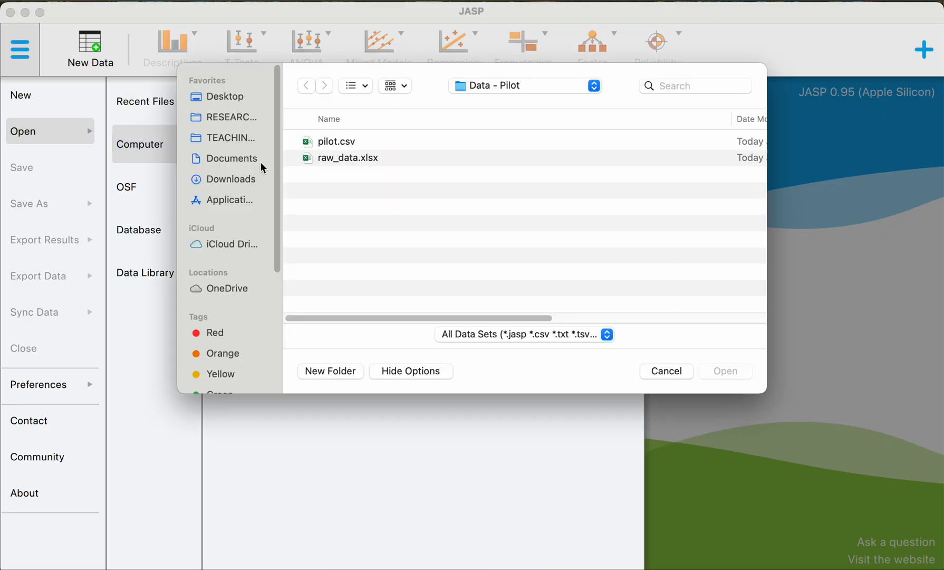
pyautogui.press('super+Up')
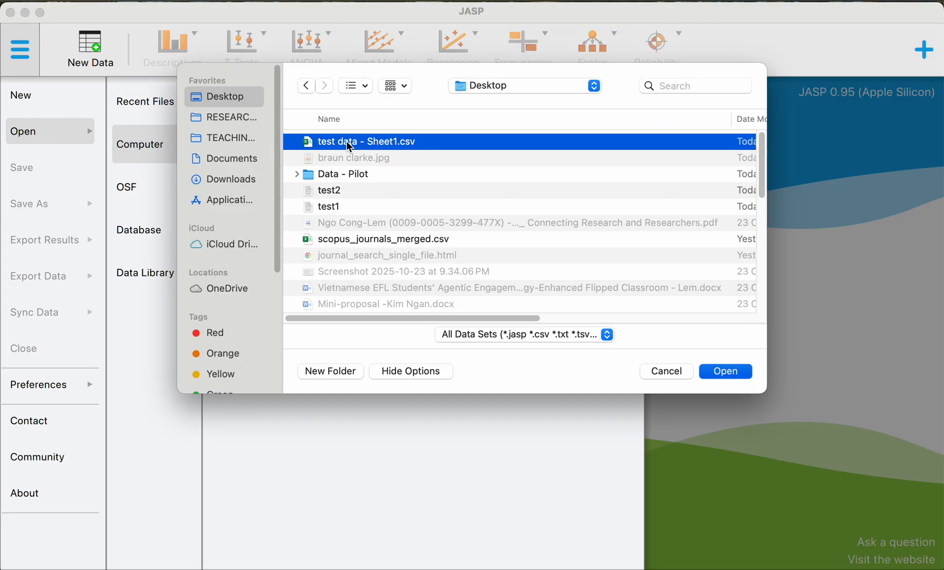
pyautogui.doubleClick(348, 141)
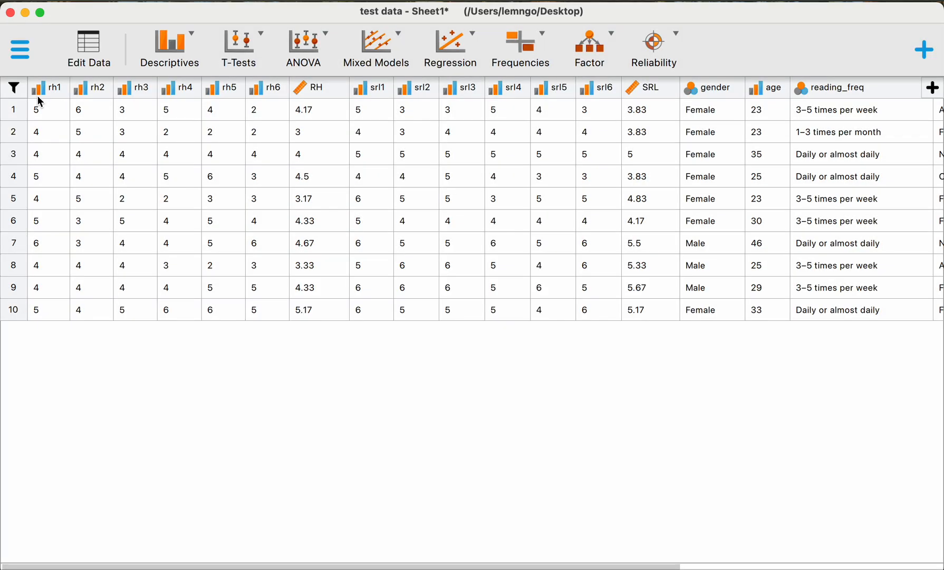
# Step: Switch to data editing, open the variable settings of rh1 and check its available column types
pyautogui.click(113, 57)
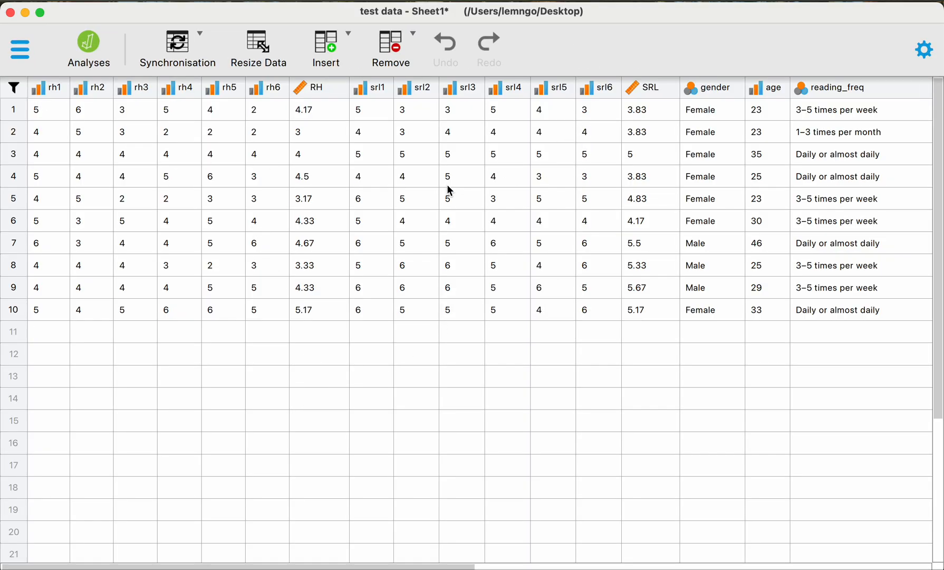
pyautogui.click(49, 91)
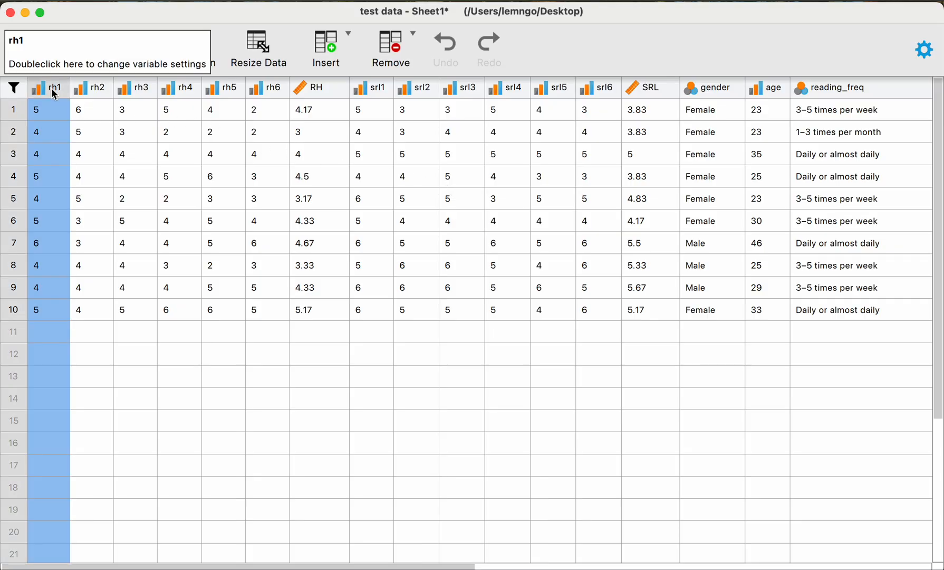
pyautogui.doubleClick(57, 94)
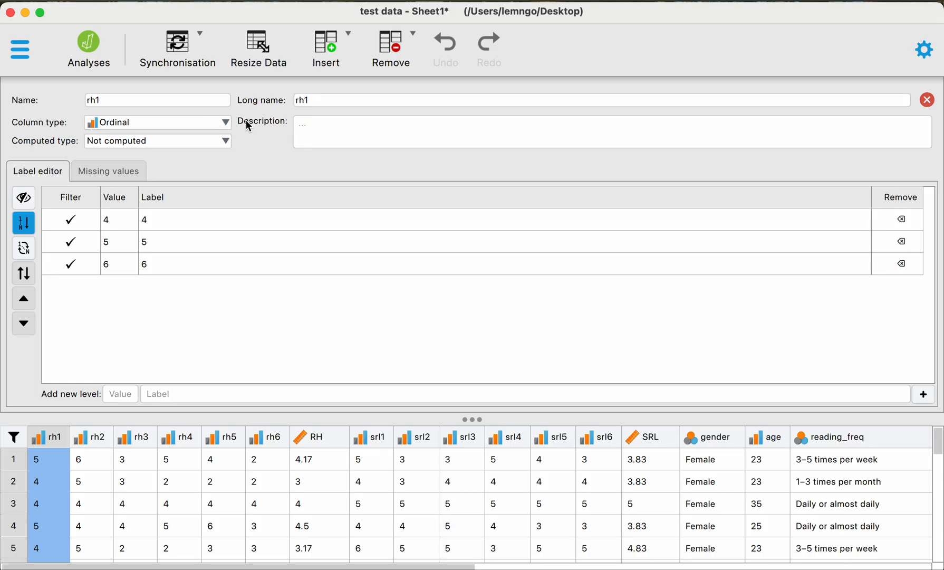
pyautogui.click(227, 123)
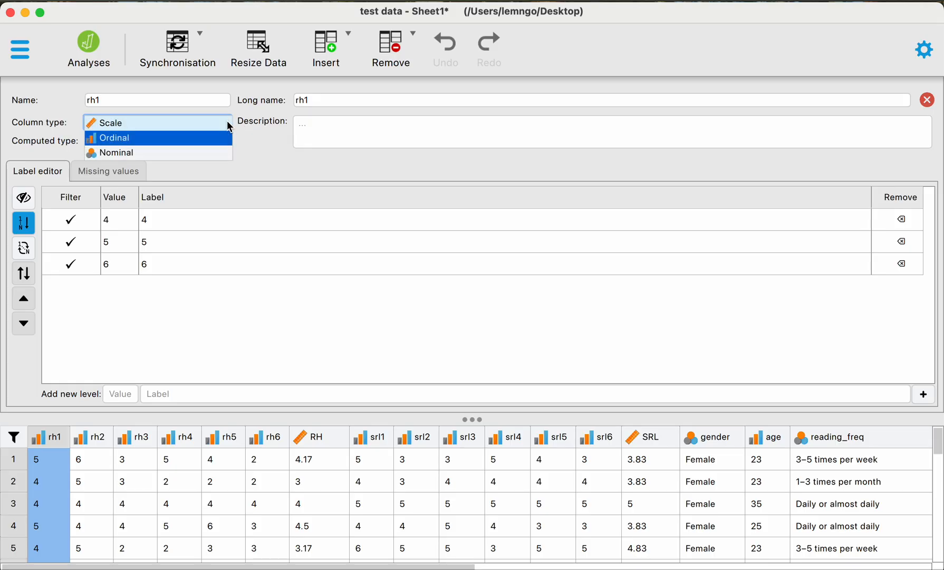
pyautogui.click(258, 136)
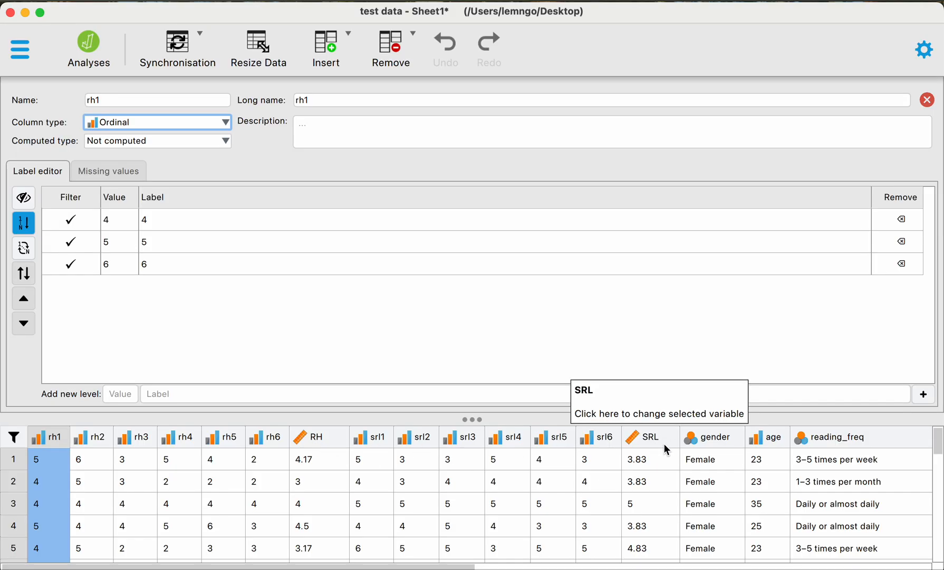
# Step: Check the measurement level options of the gender variable without changing them and look through the data rows
pyautogui.click(697, 439)
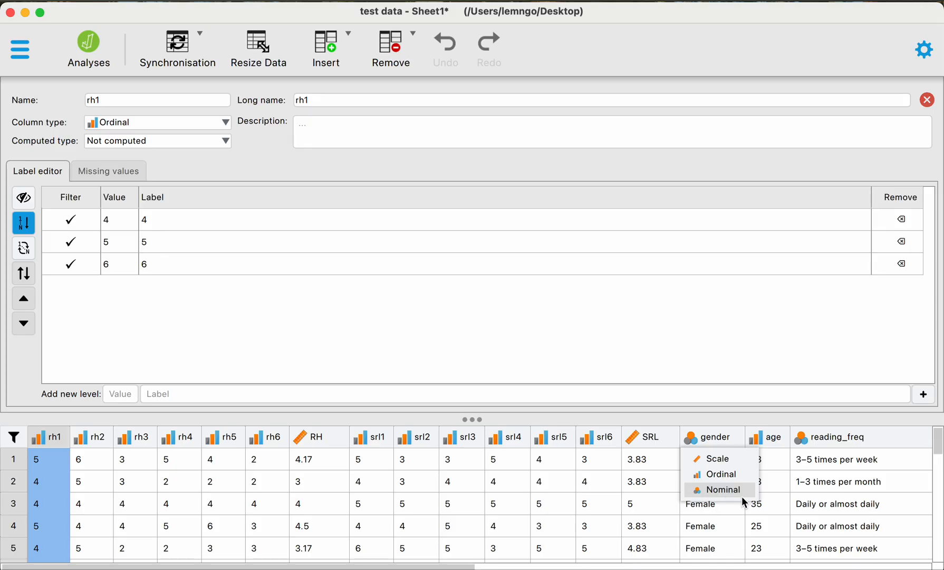
pyautogui.click(786, 413)
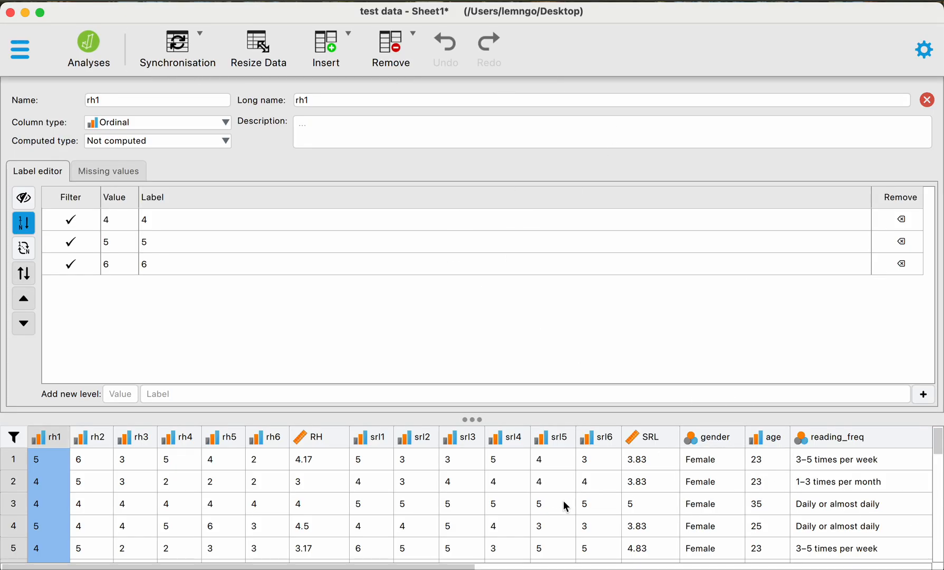
pyautogui.scroll(-5, 303, 464)
pyautogui.scroll(3, 332, 484)
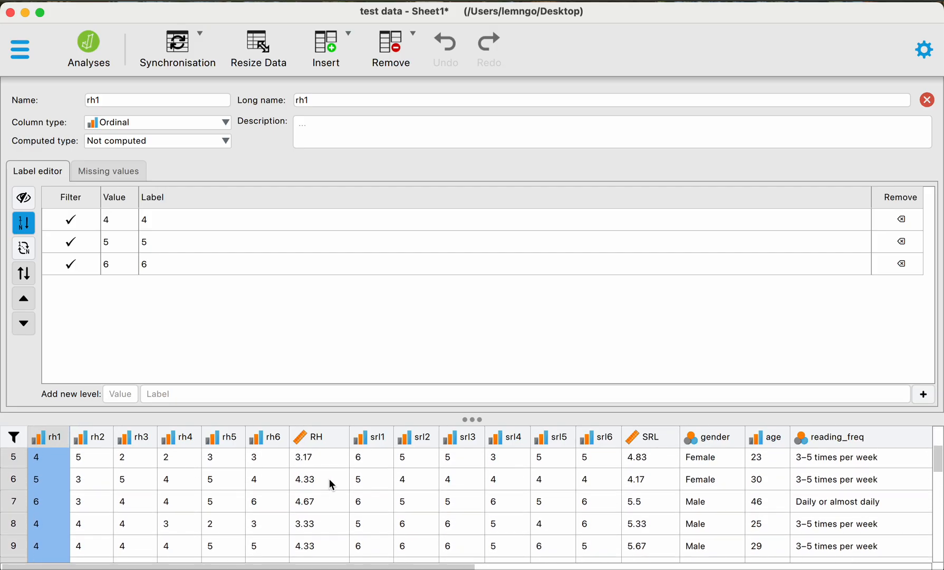
# Step: Return to analysis mode and close the rh1 variable settings, applying the changes
pyautogui.click(101, 59)
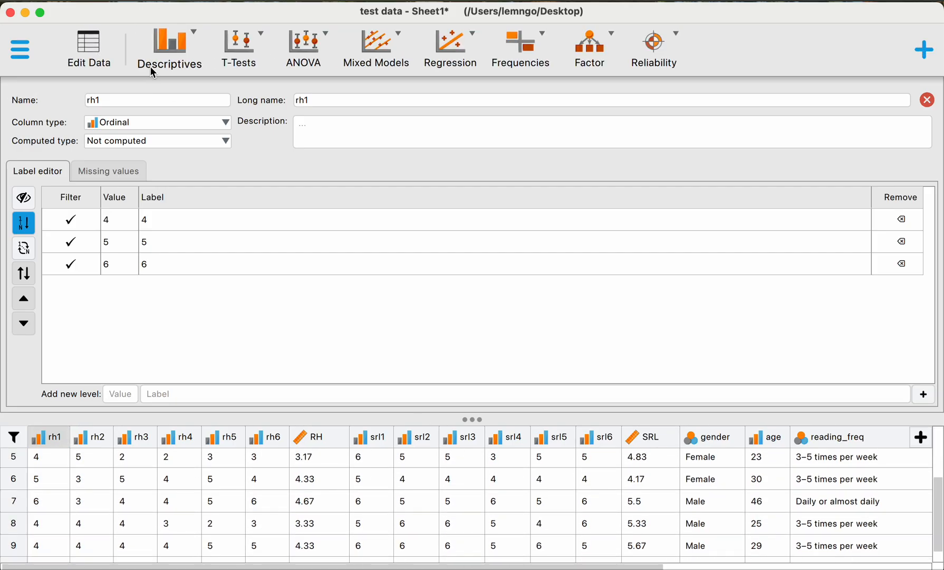
pyautogui.click(927, 99)
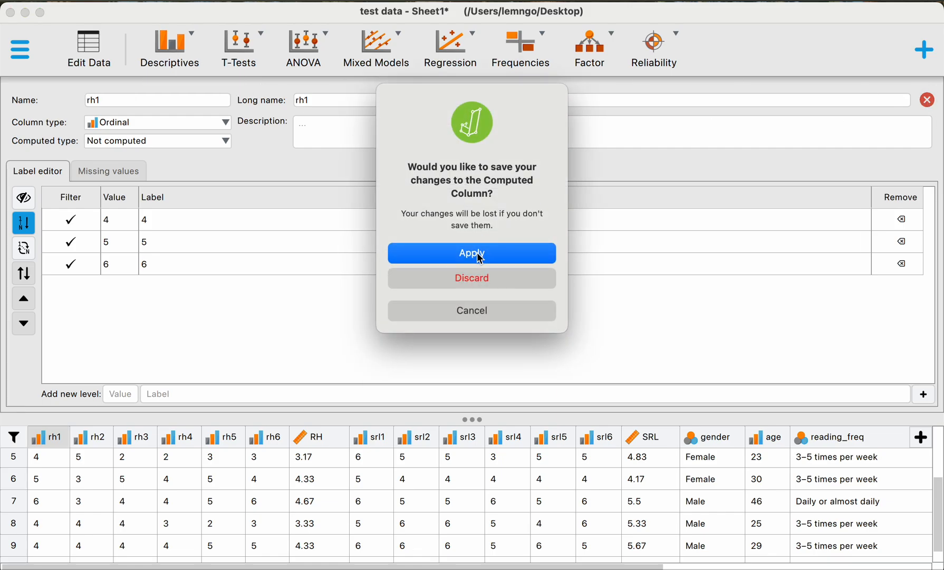
pyautogui.click(477, 255)
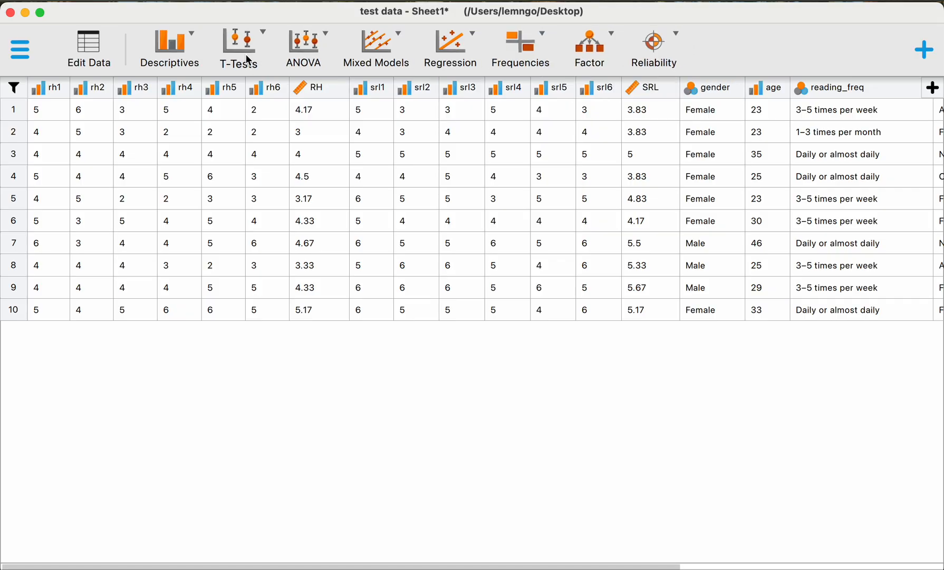
# Step: Find Reliability in the list of additional modules and toggle it off and on, leaving it enabled
pyautogui.click(926, 66)
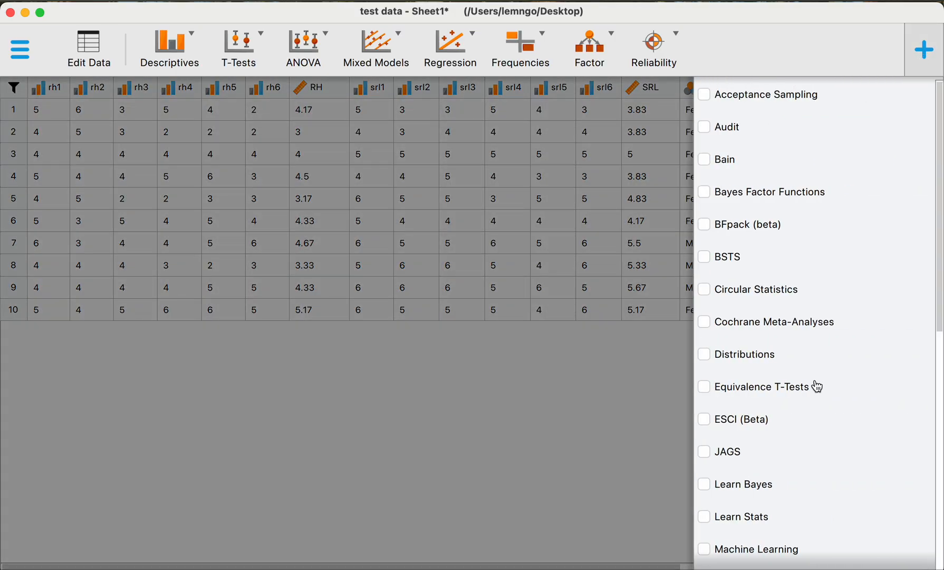
pyautogui.scroll(-5, 794, 393)
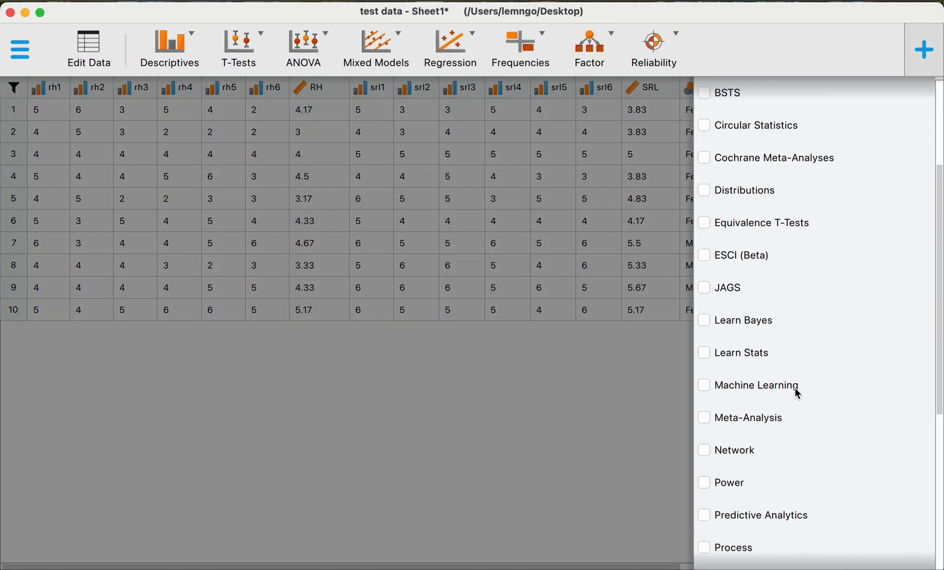
pyautogui.scroll(-3, 790, 397)
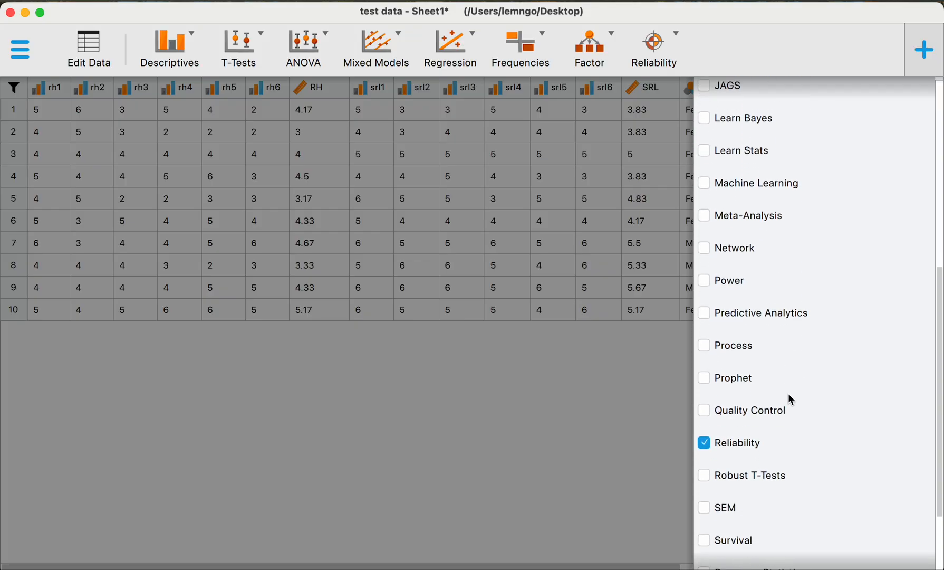
pyautogui.click(751, 440)
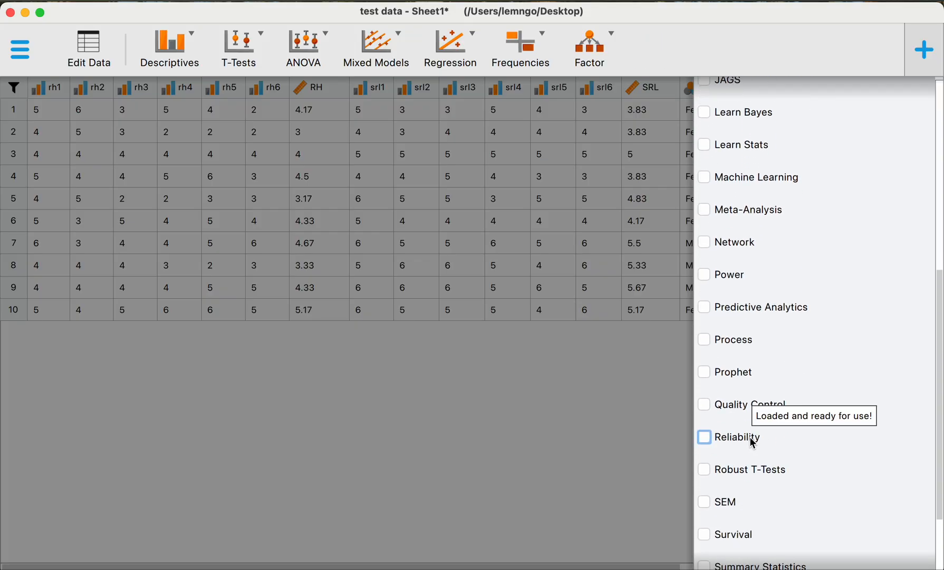
pyautogui.click(752, 442)
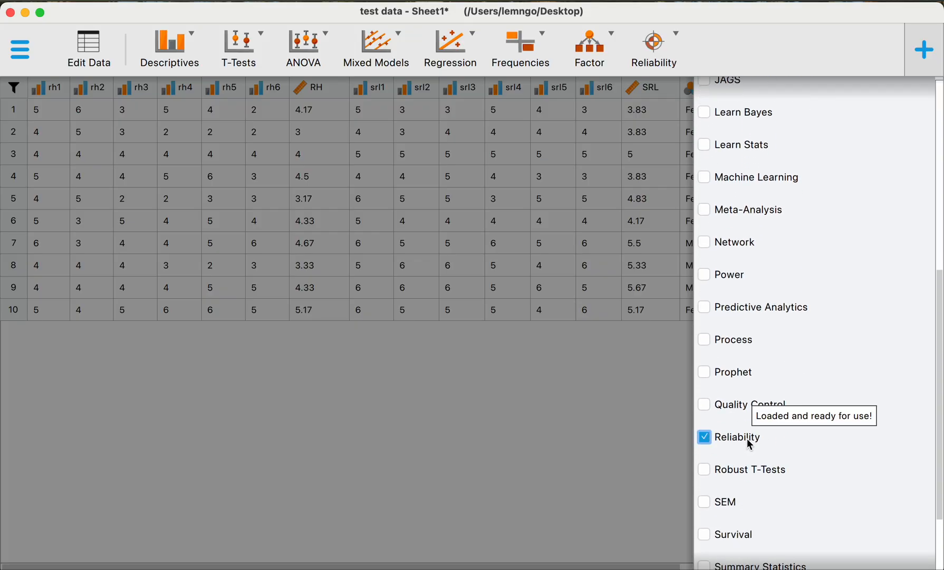
pyautogui.click(750, 445)
pyautogui.click(750, 445)
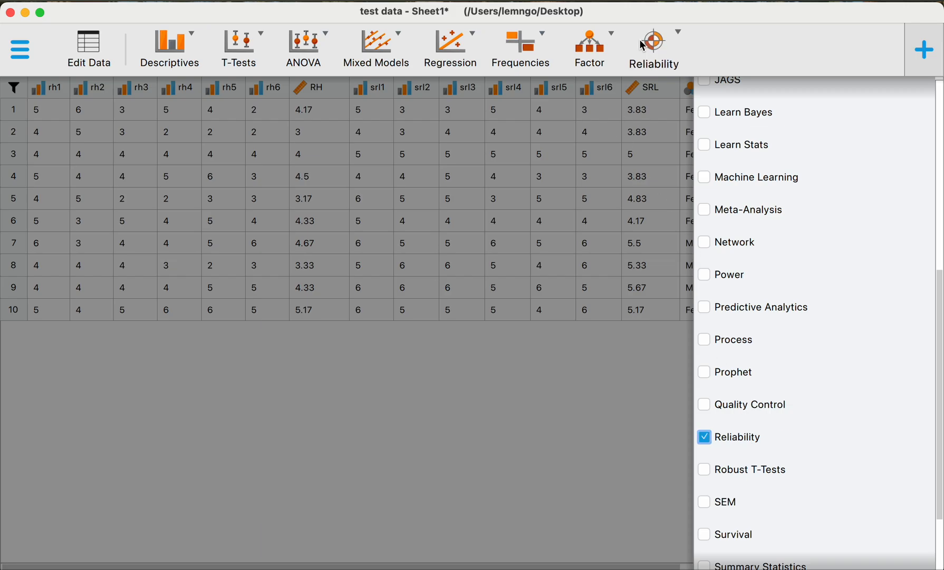
pyautogui.click(752, 439)
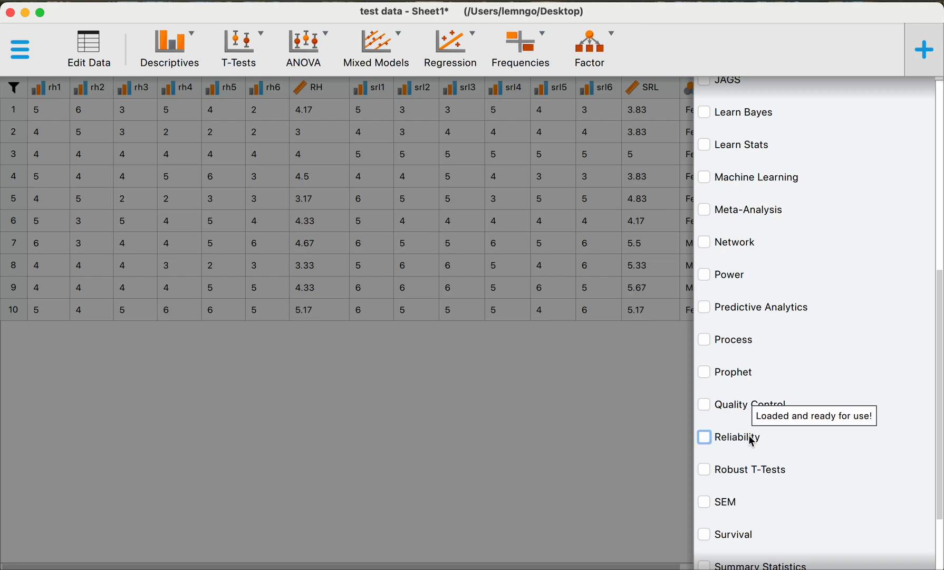
pyautogui.click(752, 440)
pyautogui.click(605, 436)
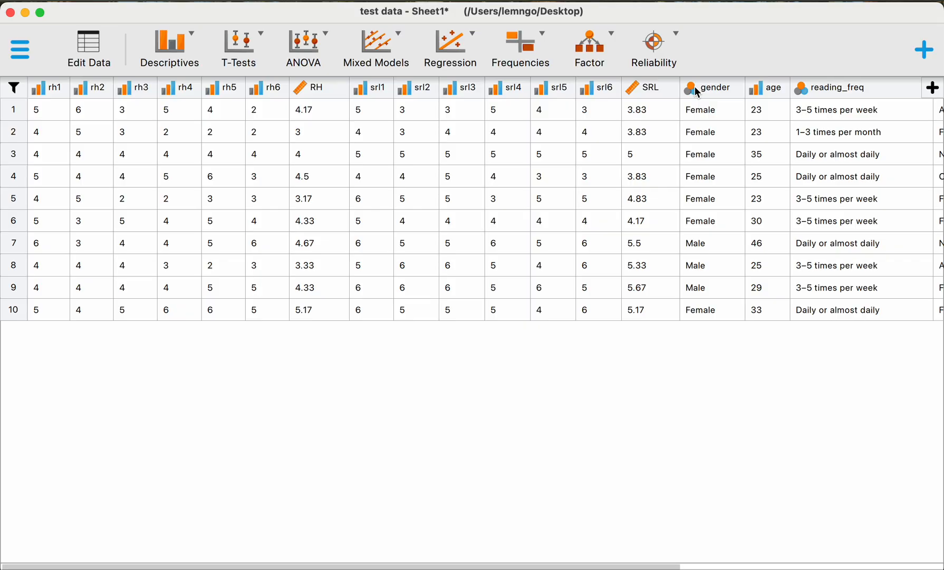
# Step: Start a classical Unidimensional Reliability analysis with rh1 through rh6 as its variables
pyautogui.click(654, 50)
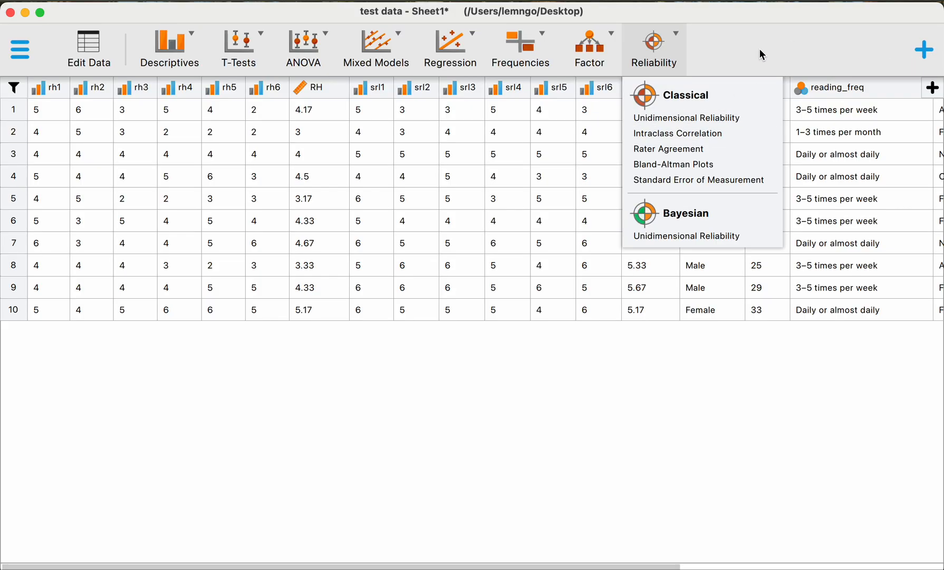
pyautogui.click(722, 118)
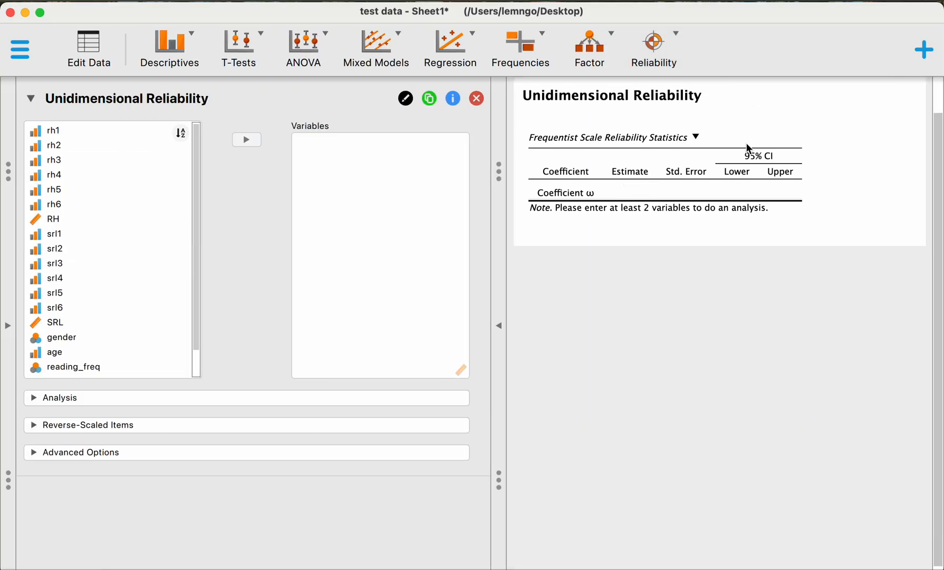
pyautogui.click(87, 131)
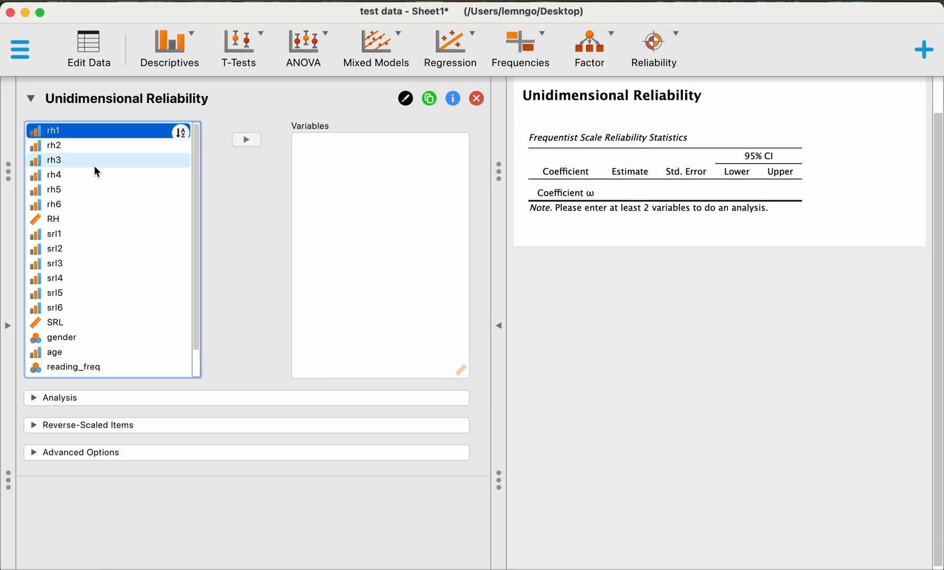
pyautogui.keyDown('shift'); pyautogui.click(97, 210); pyautogui.keyUp('shift')
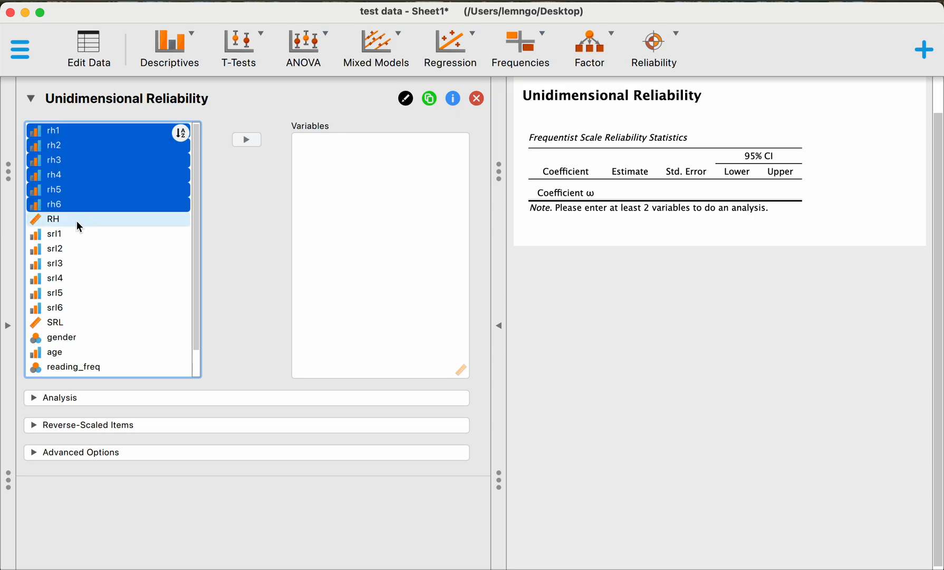
pyautogui.click(247, 139)
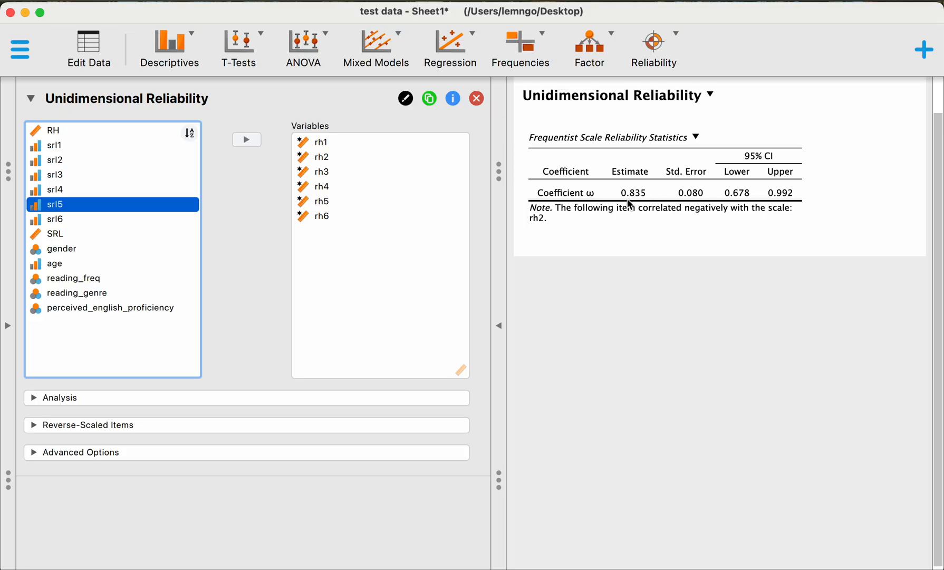
# Step: Add Coefficient α to the scale statistics of the reliability analysis
pyautogui.click(213, 397)
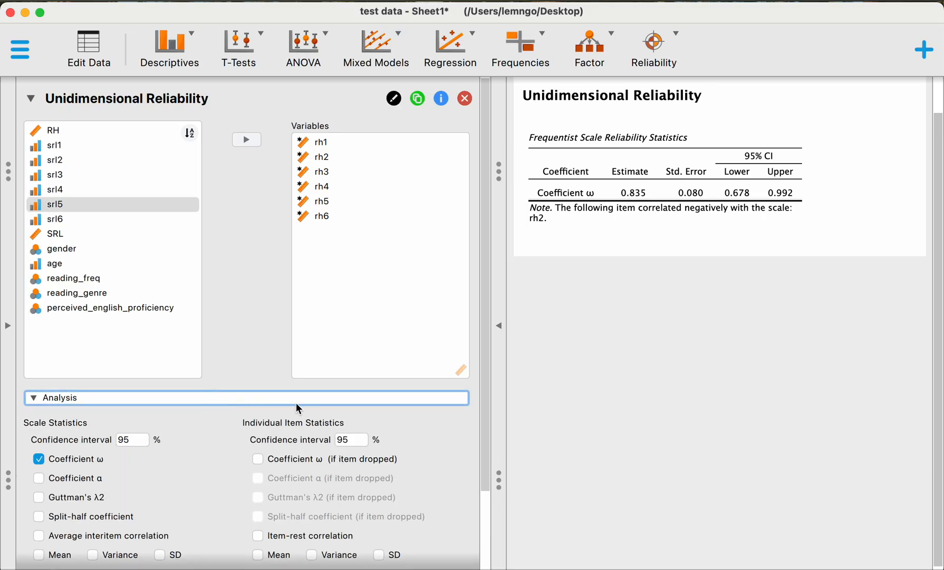
pyautogui.scroll(-5, 299, 407)
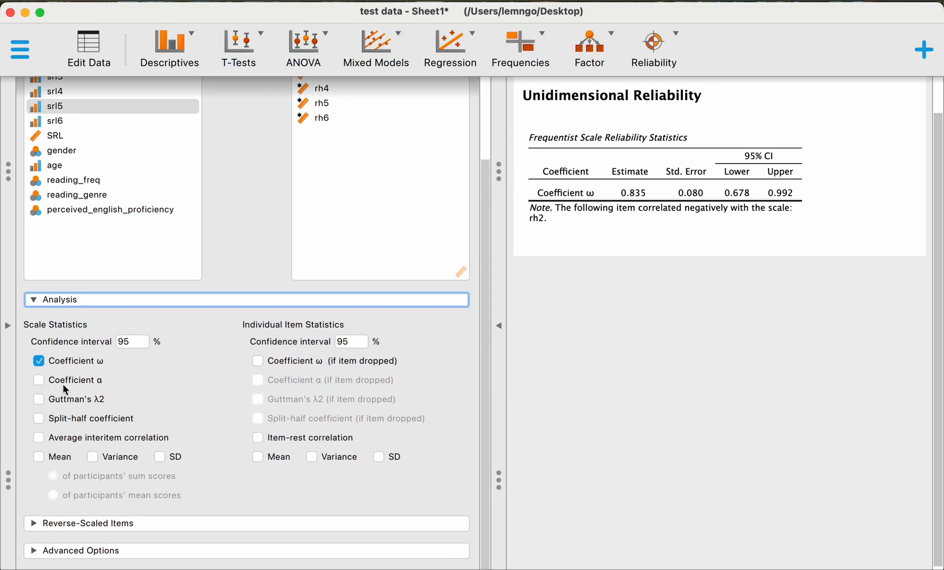
pyautogui.click(184, 302)
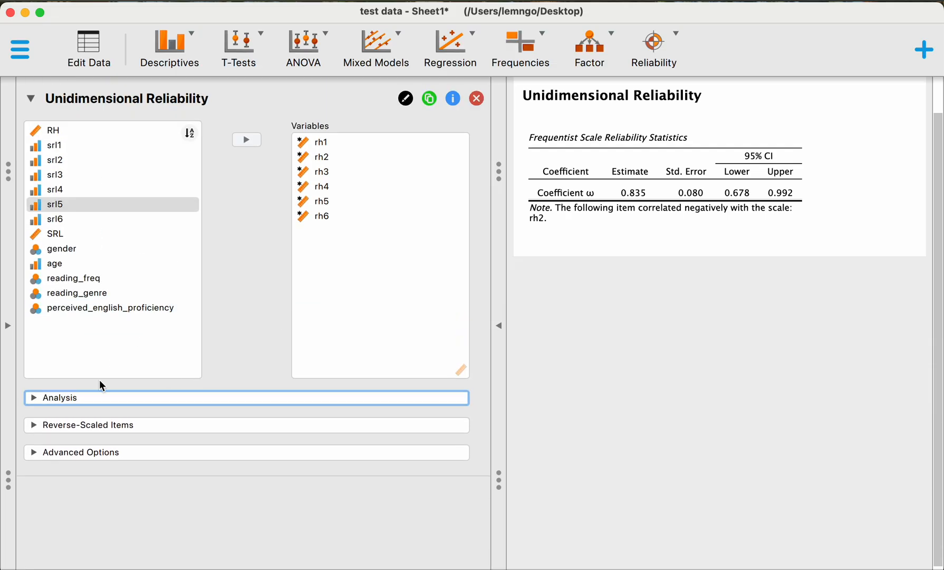
pyautogui.click(78, 401)
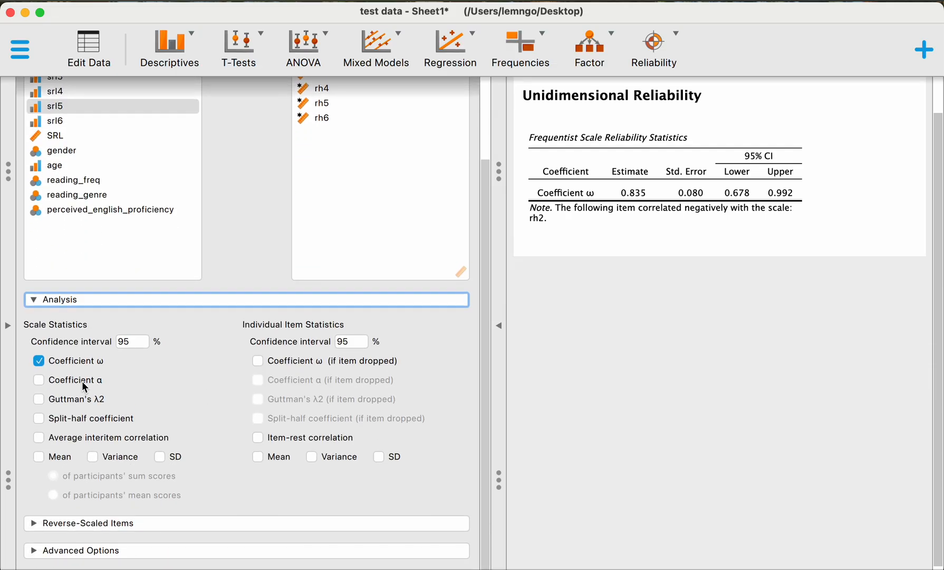
pyautogui.click(85, 382)
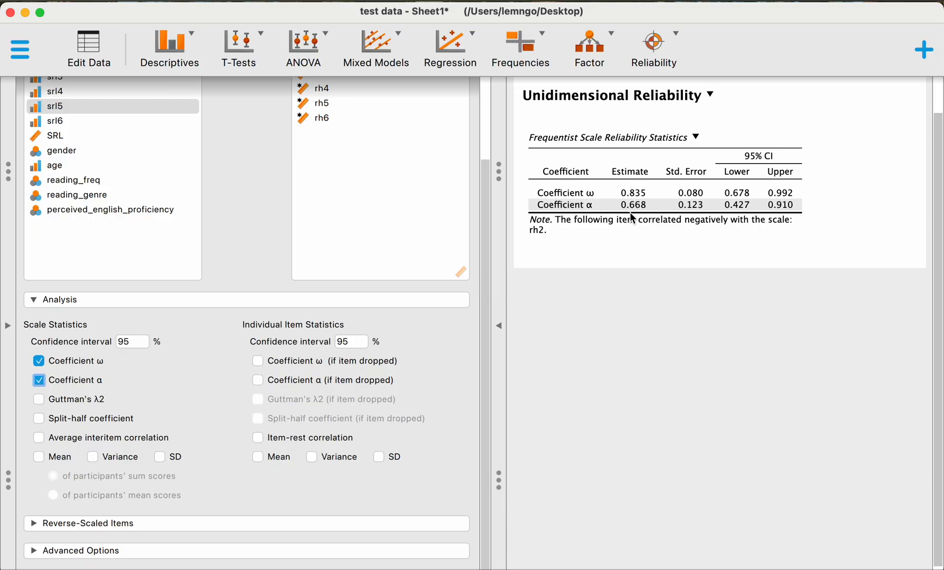
# Step: Add the Mean and SD of participants' sum scores to the scale statistics and display the advanced options
pyautogui.scroll(4, 381, 238)
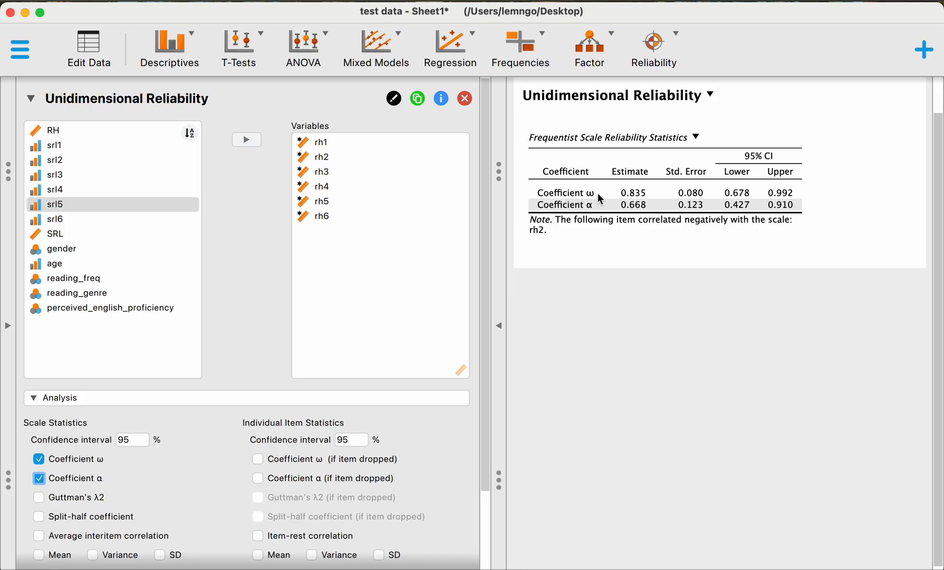
pyautogui.scroll(-3, 185, 402)
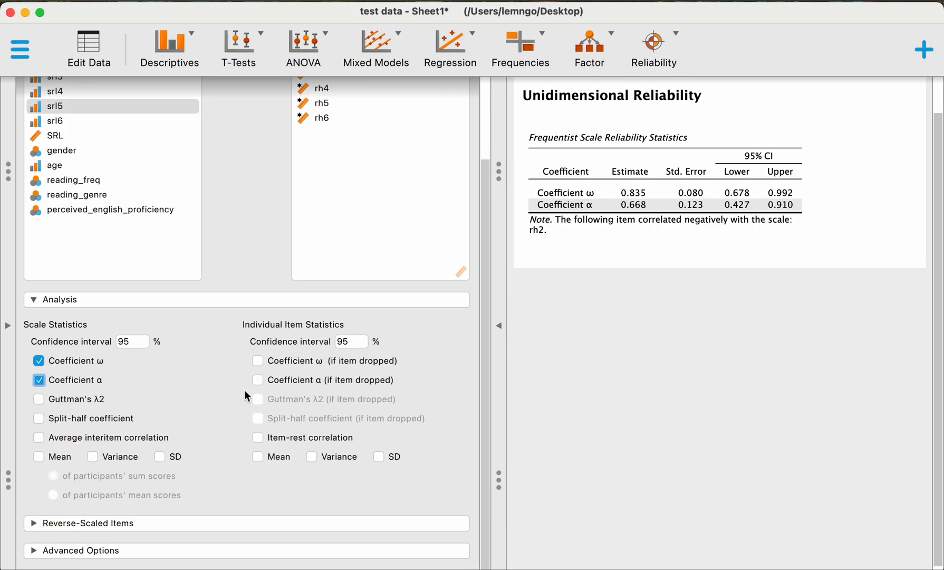
pyautogui.click(64, 456)
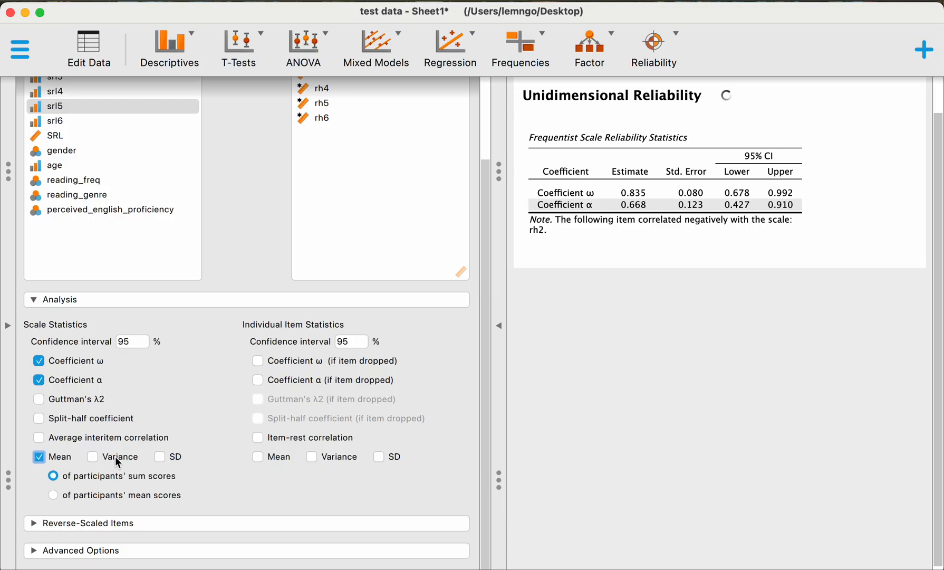
pyautogui.click(178, 455)
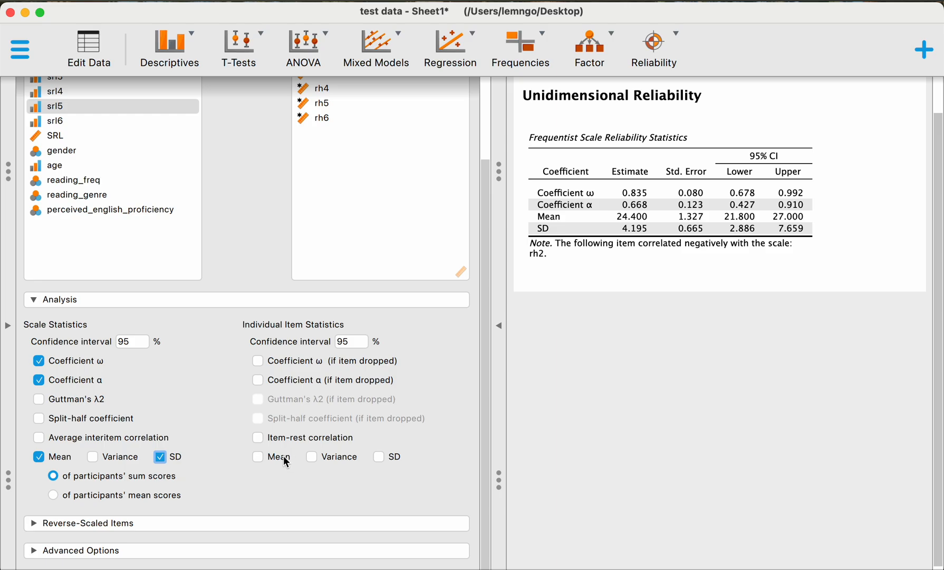
pyautogui.click(131, 552)
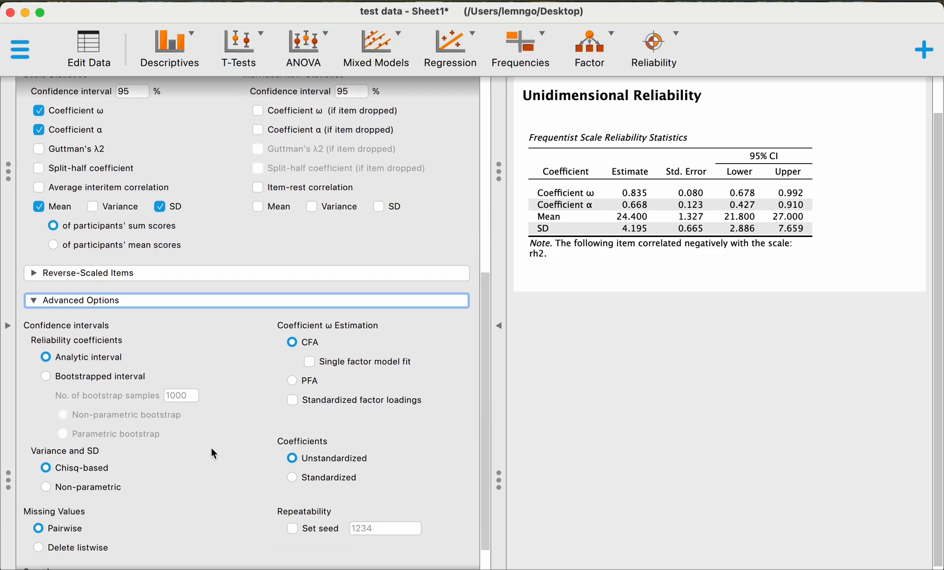
pyautogui.scroll(-2, 216, 454)
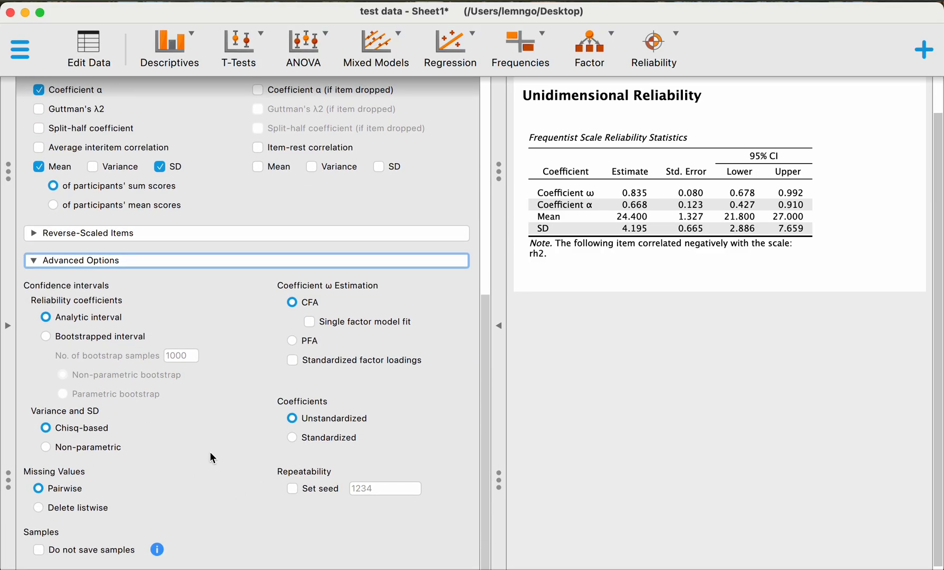
# Step: Expand the reverse-scaled items section of the reliability analysis and review its item lists alongside the other options
pyautogui.scroll(6, 221, 449)
pyautogui.click(222, 359)
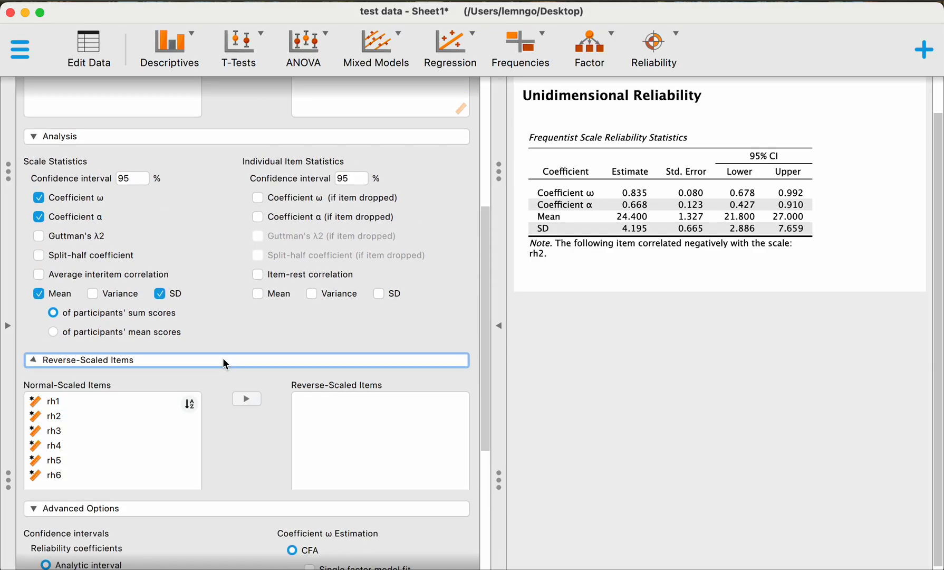
pyautogui.scroll(-10, 280, 390)
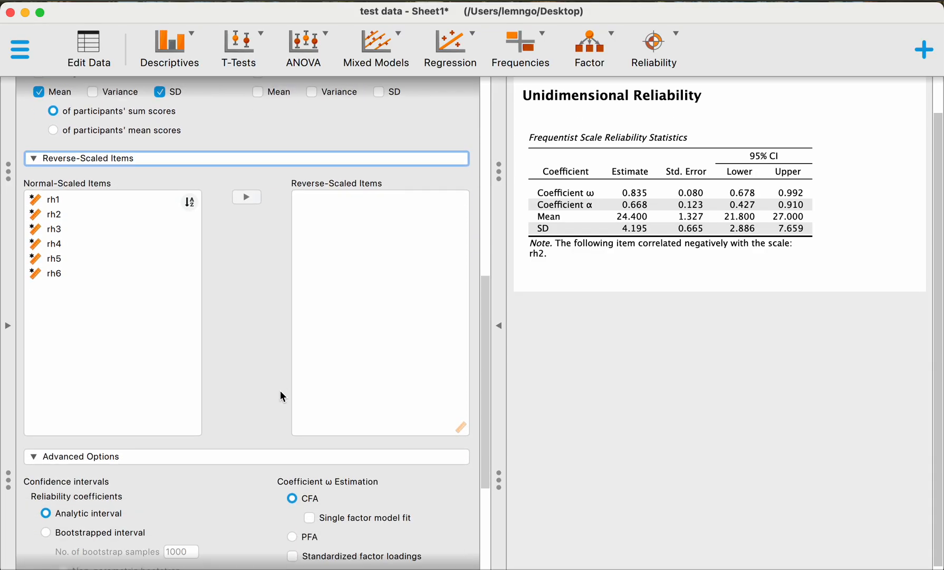
pyautogui.scroll(5, 278, 396)
pyautogui.scroll(-4, 278, 397)
pyautogui.scroll(4, 278, 396)
pyautogui.scroll(12, 278, 397)
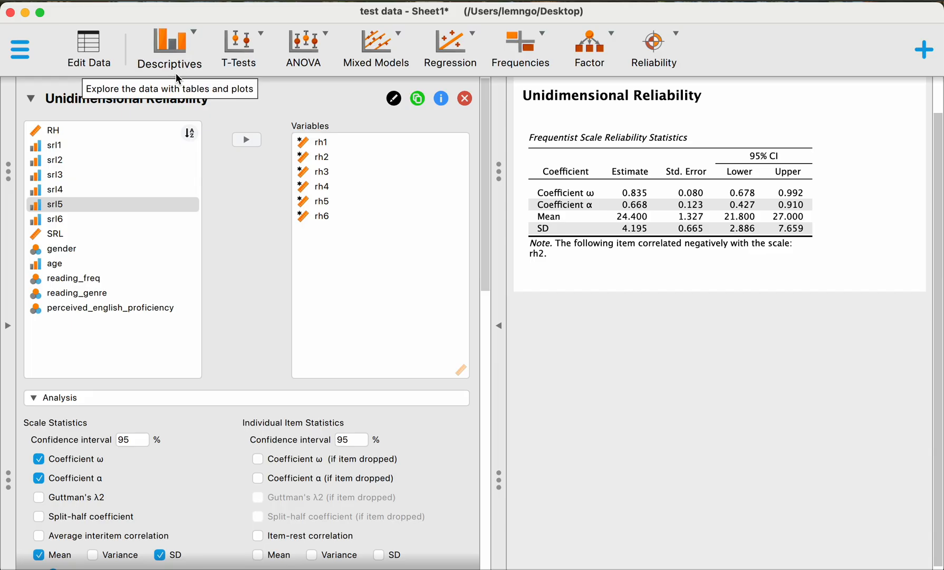
# Step: Start a Descriptive Statistics analysis with RH, SRL, gender and age as its variables
pyautogui.click(190, 57)
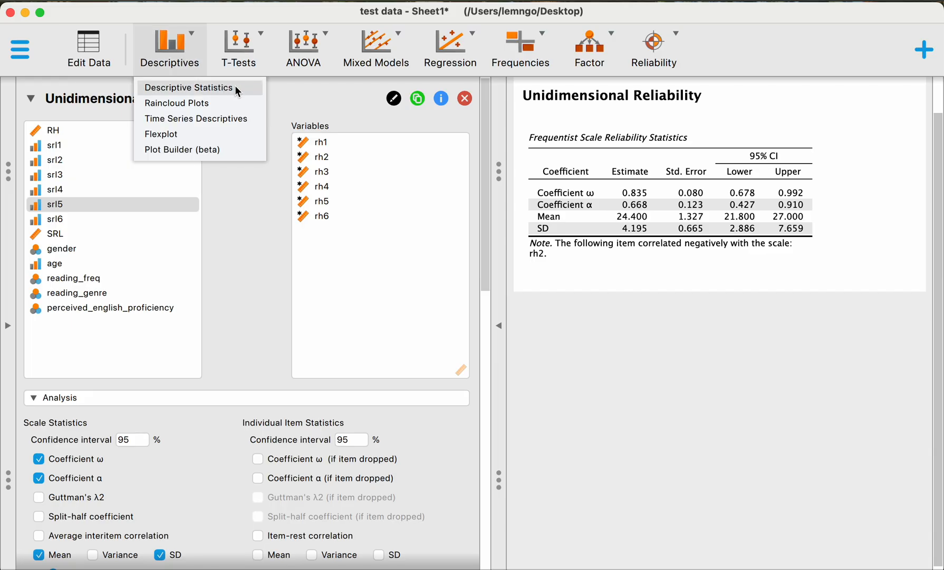
pyautogui.click(230, 85)
pyautogui.click(173, 48)
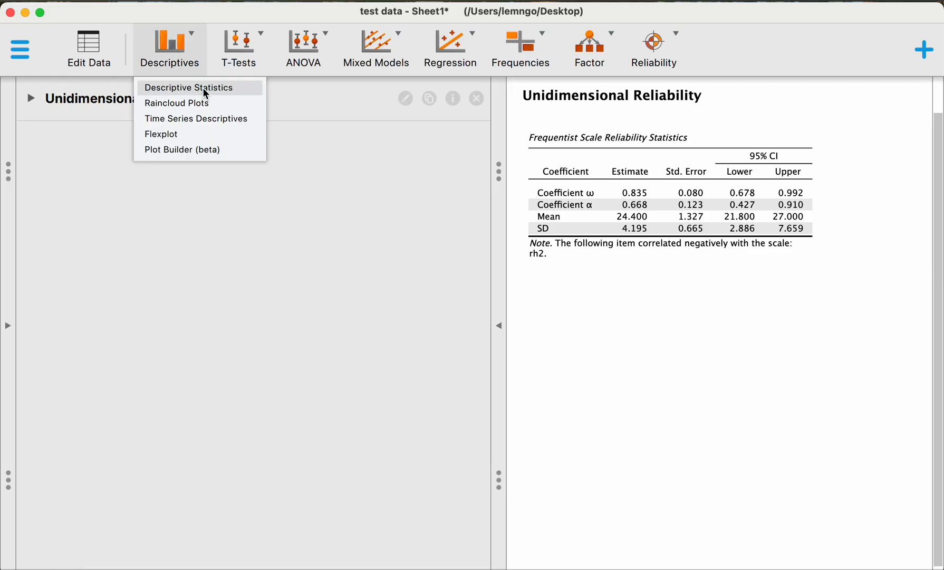
pyautogui.click(203, 88)
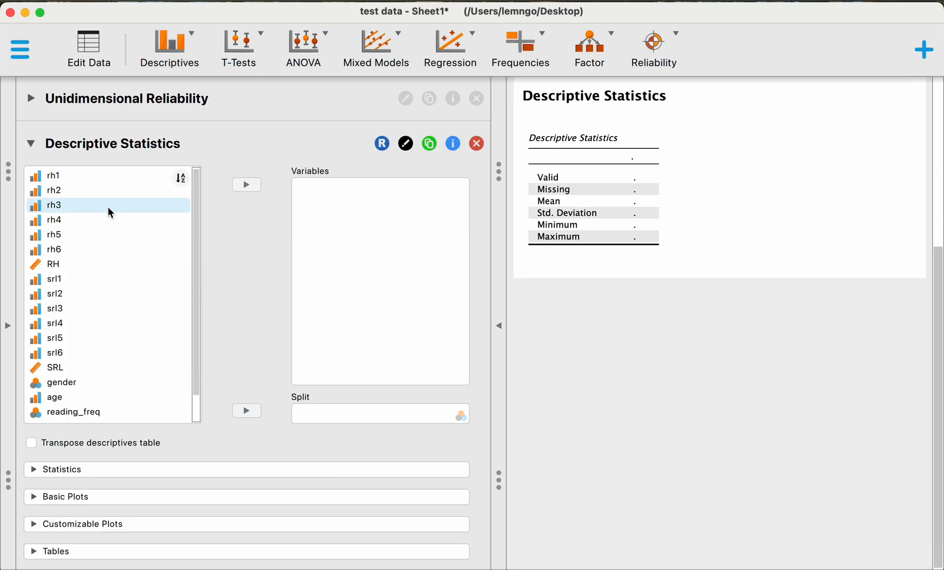
pyautogui.click(104, 263)
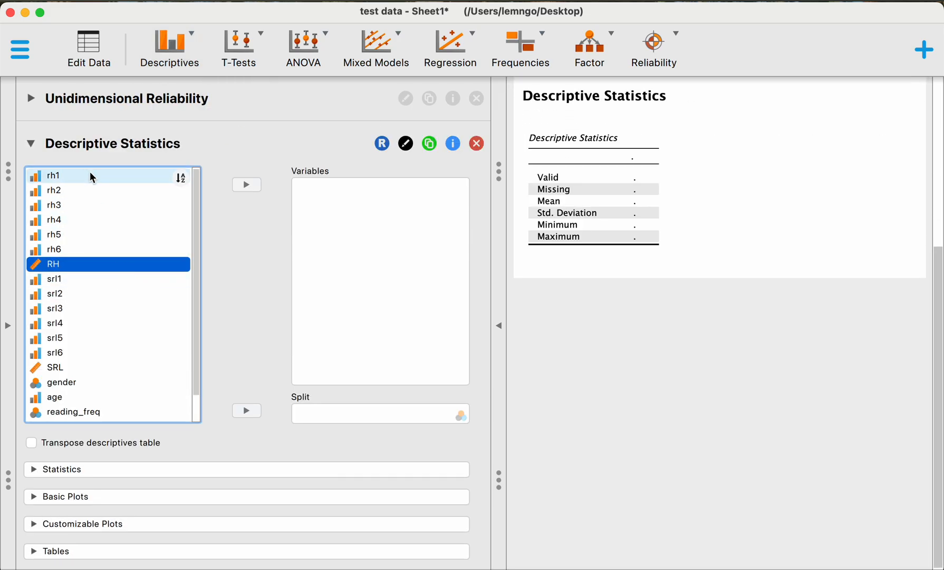
pyautogui.keyDown('shift'); pyautogui.click(92, 177); pyautogui.keyUp('shift')
pyautogui.click(95, 264)
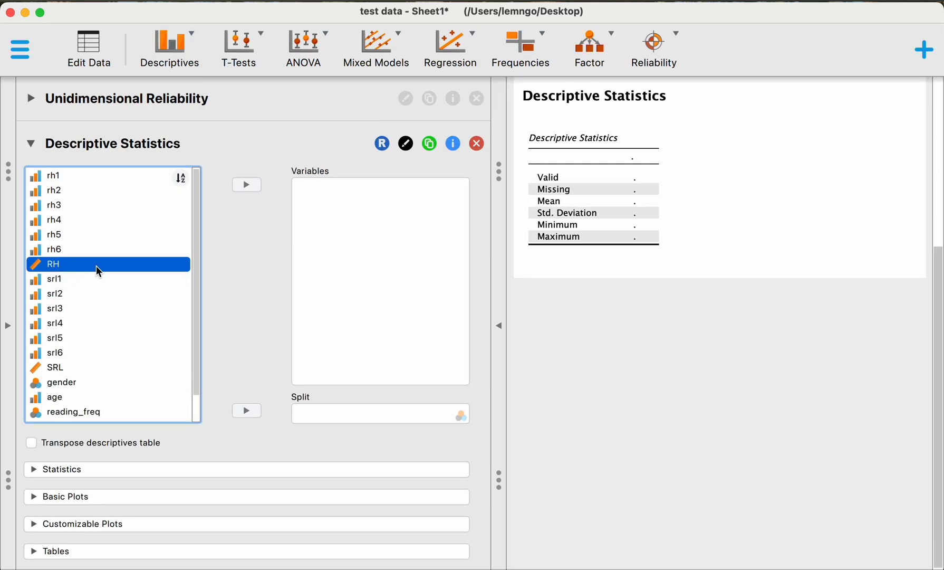
pyautogui.scroll(-2, 105, 280)
pyautogui.keyDown('super'); pyautogui.click(102, 339); pyautogui.keyUp('super')
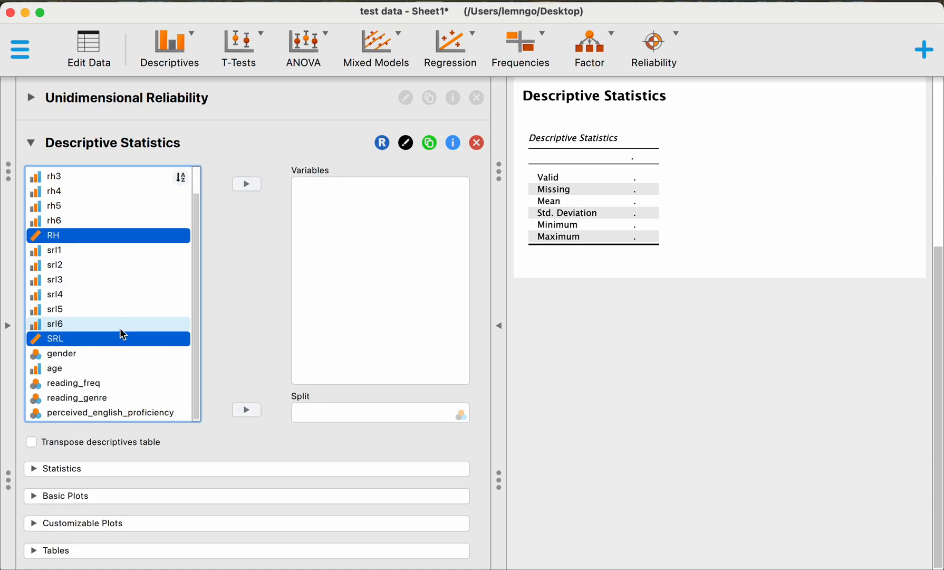
pyautogui.keyDown('super'); pyautogui.click(103, 354); pyautogui.keyUp('super')
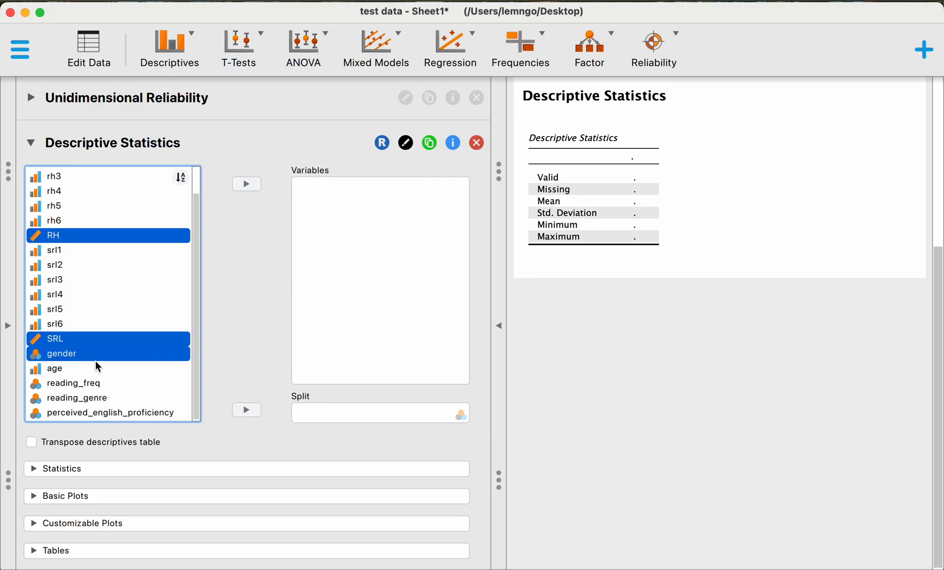
pyautogui.keyDown('super'); pyautogui.click(96, 370); pyautogui.keyUp('super')
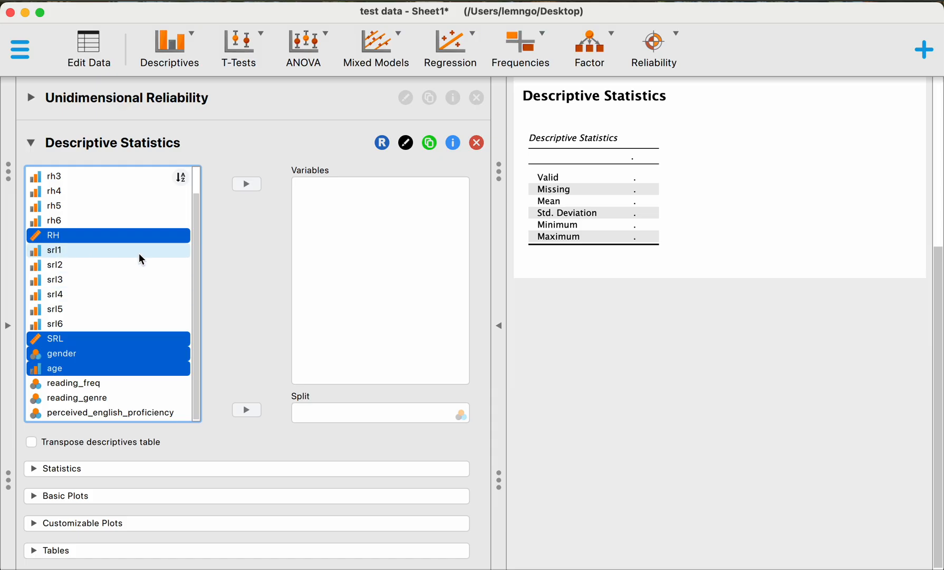
pyautogui.click(249, 186)
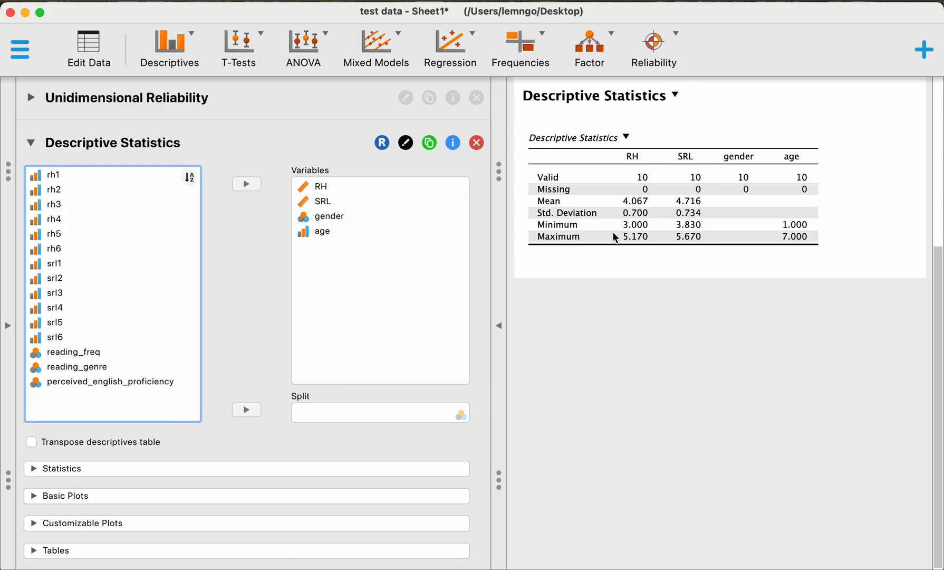
# Step: Transpose the descriptives table and change the age variable's type to Scale
pyautogui.click(80, 441)
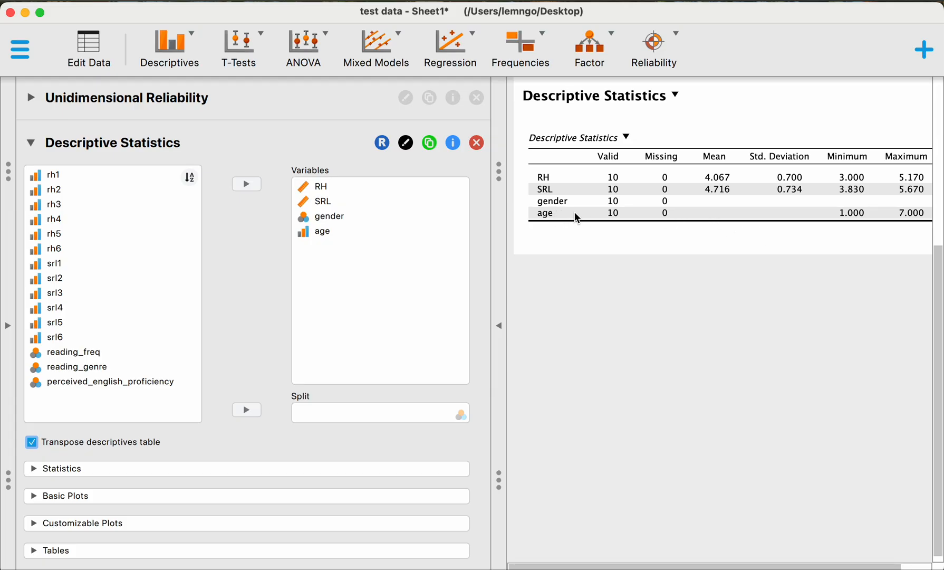
pyautogui.click(305, 234)
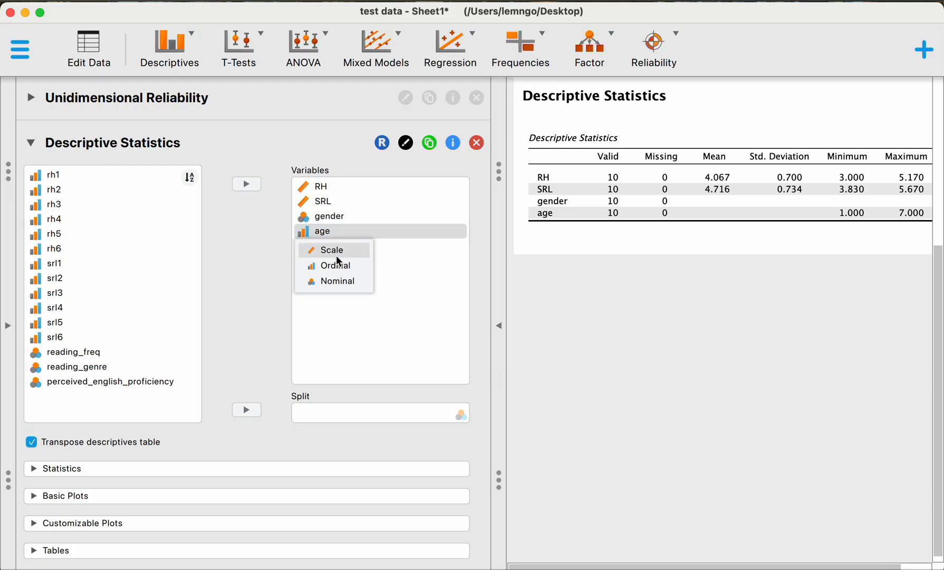
pyautogui.click(330, 250)
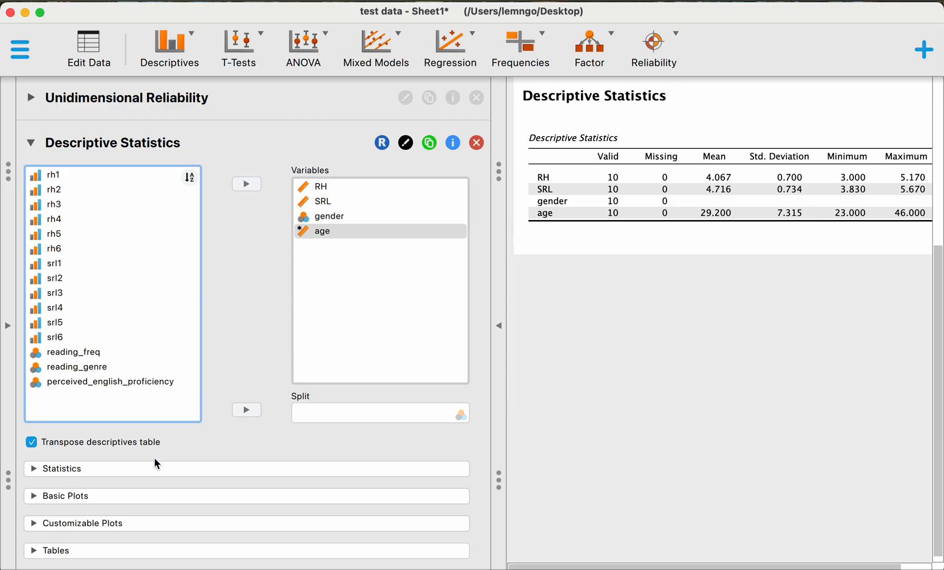
# Step: Add frequency tables for the selected variables to the descriptive statistics and review them in the results
pyautogui.click(85, 555)
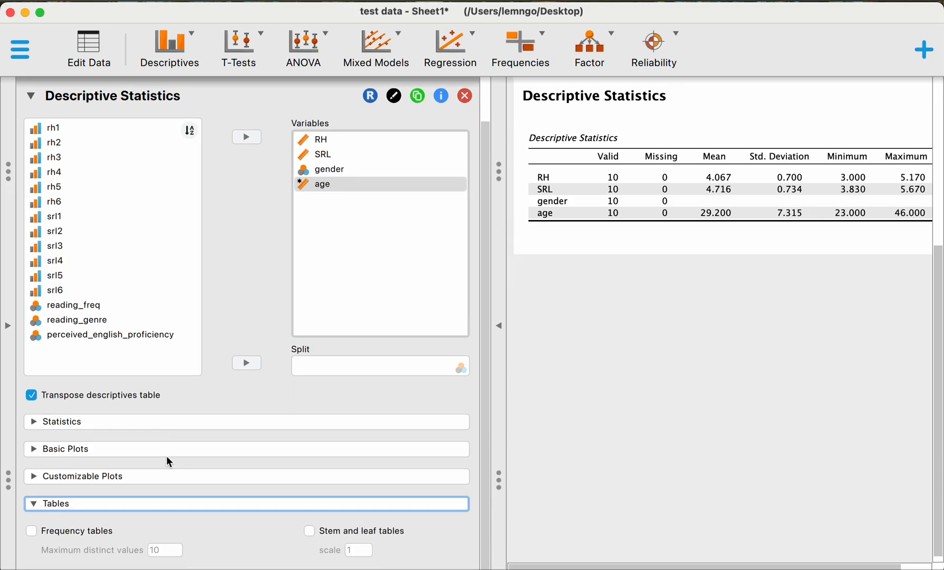
pyautogui.click(101, 533)
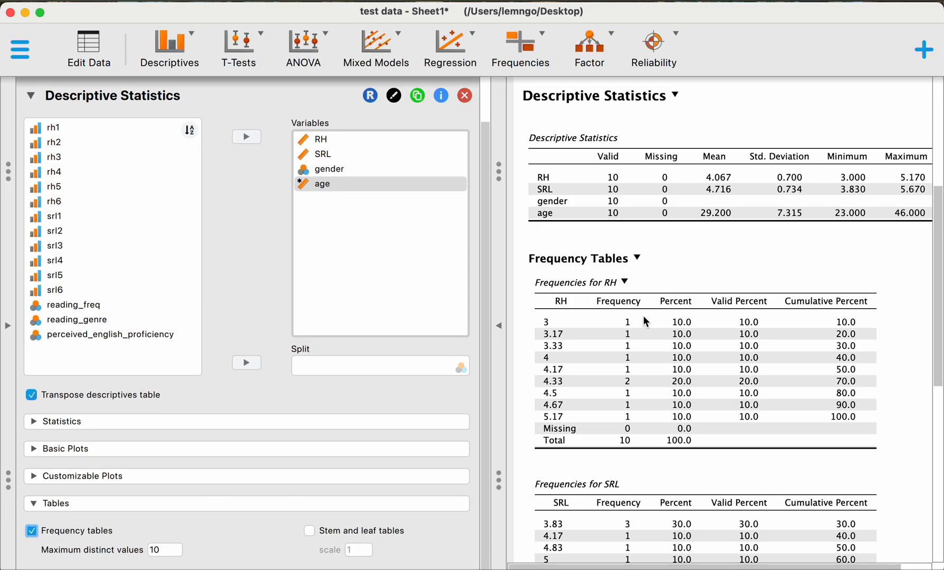
pyautogui.click(623, 282)
pyautogui.click(623, 280)
pyautogui.scroll(-10, 628, 285)
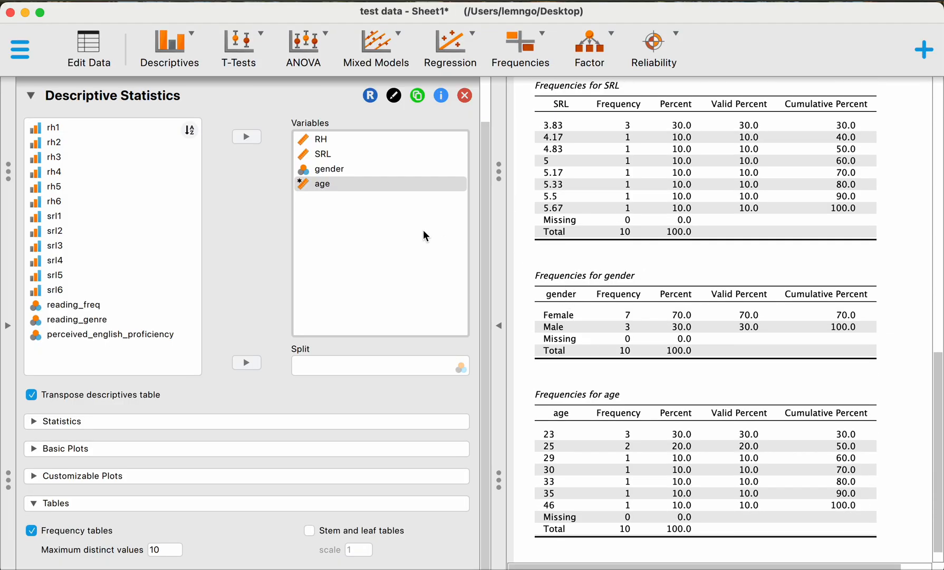
# Step: Remove RH, SRL, age and gender from the descriptive statistics variables
pyautogui.click(351, 147)
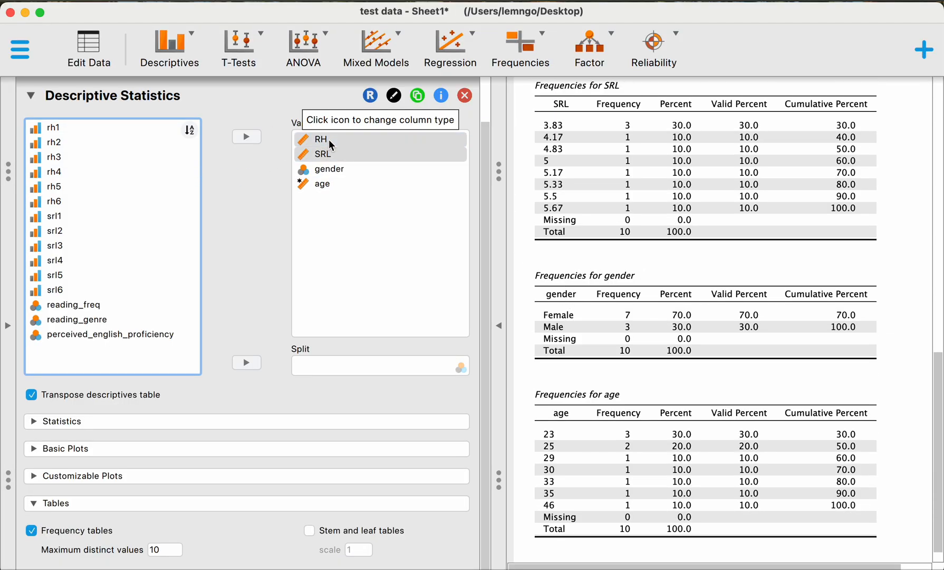
pyautogui.keyDown('shift'); pyautogui.click(328, 139); pyautogui.keyUp('shift')
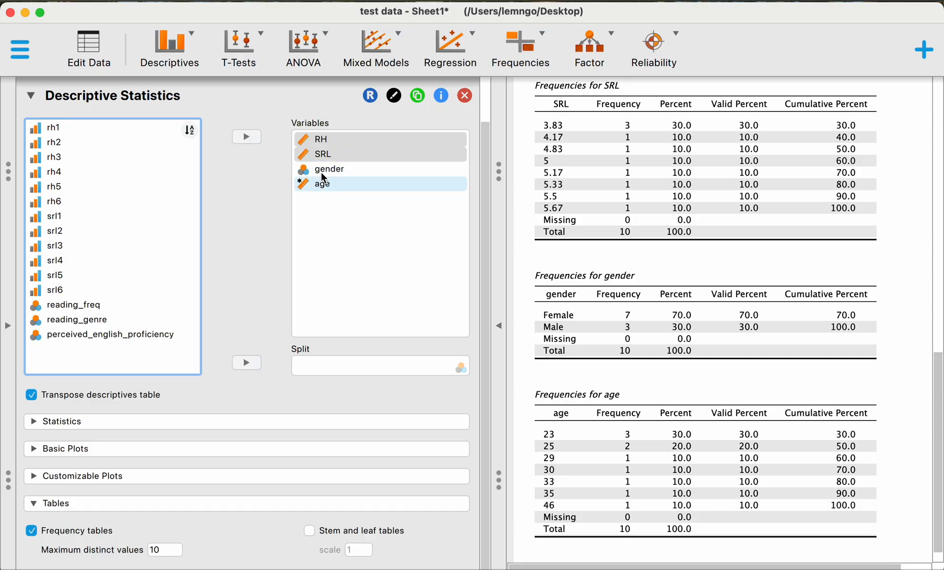
pyautogui.moveTo(333, 155); pyautogui.dragTo(146, 153)
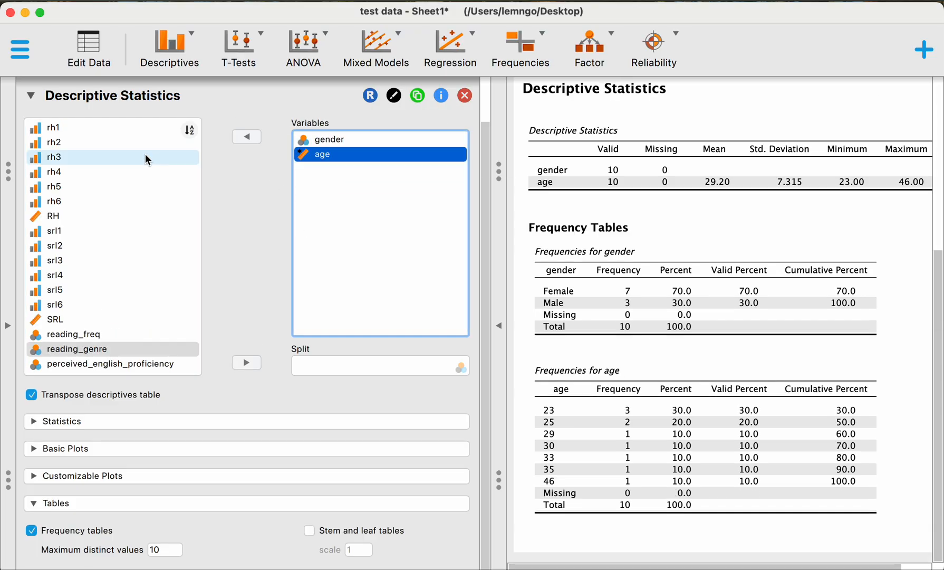
pyautogui.moveTo(341, 152); pyautogui.dragTo(135, 166)
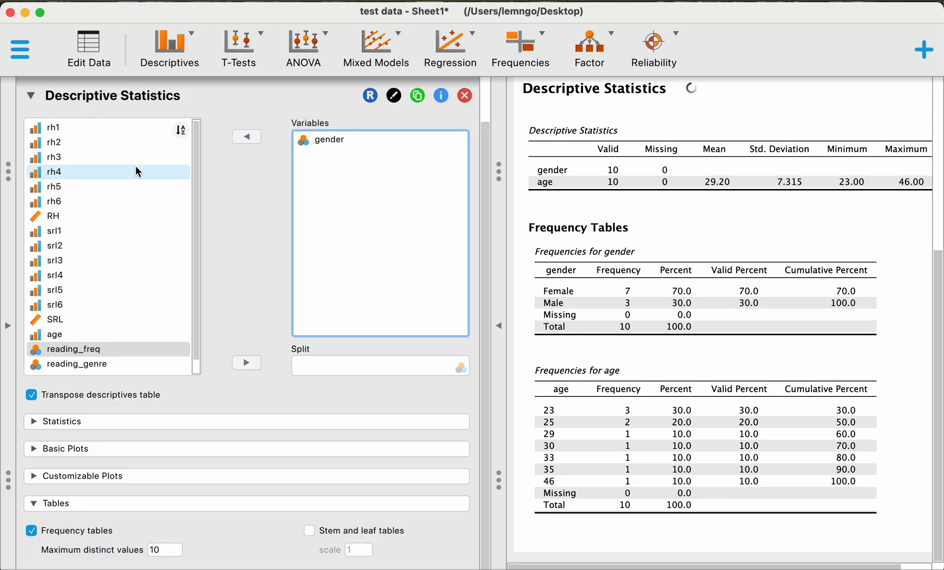
pyautogui.click(334, 141)
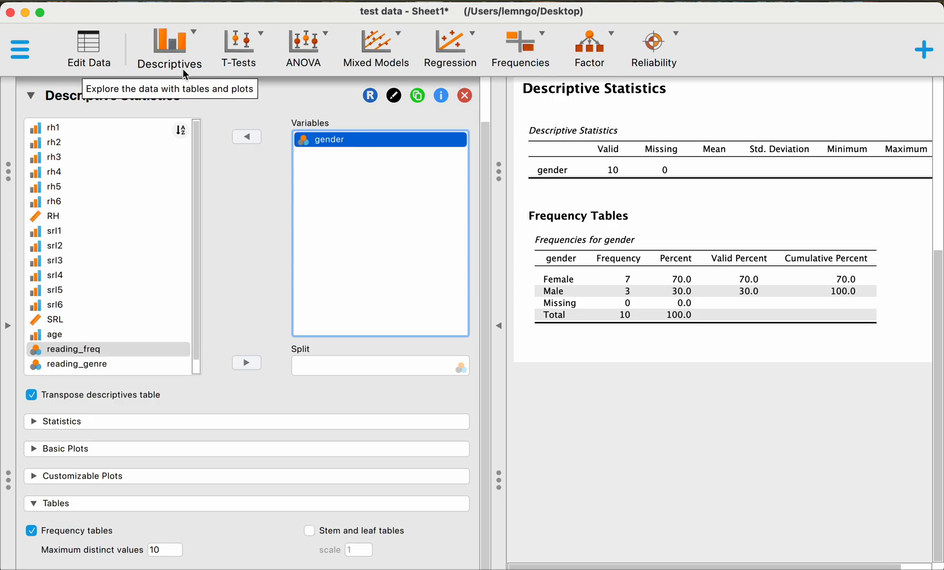
pyautogui.click(252, 137)
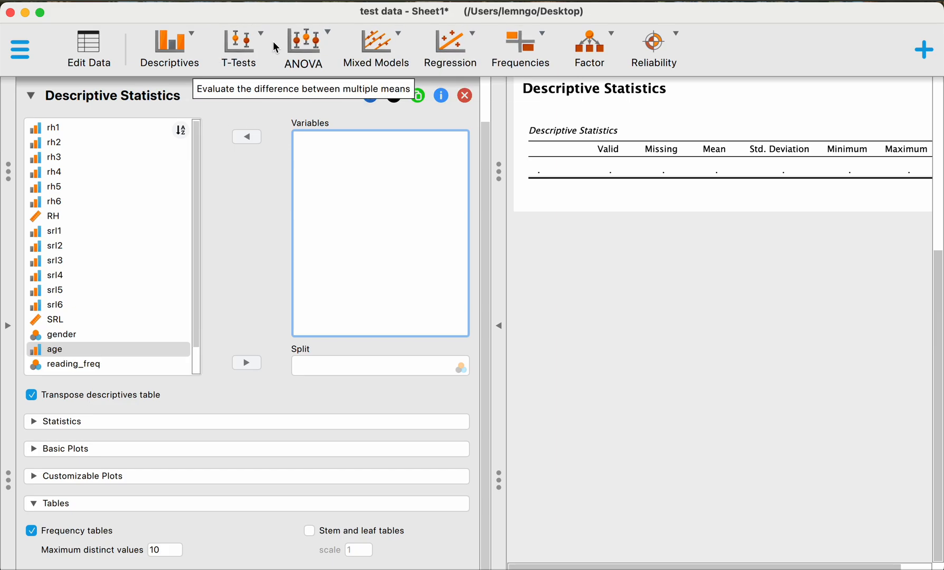
pyautogui.click(125, 212)
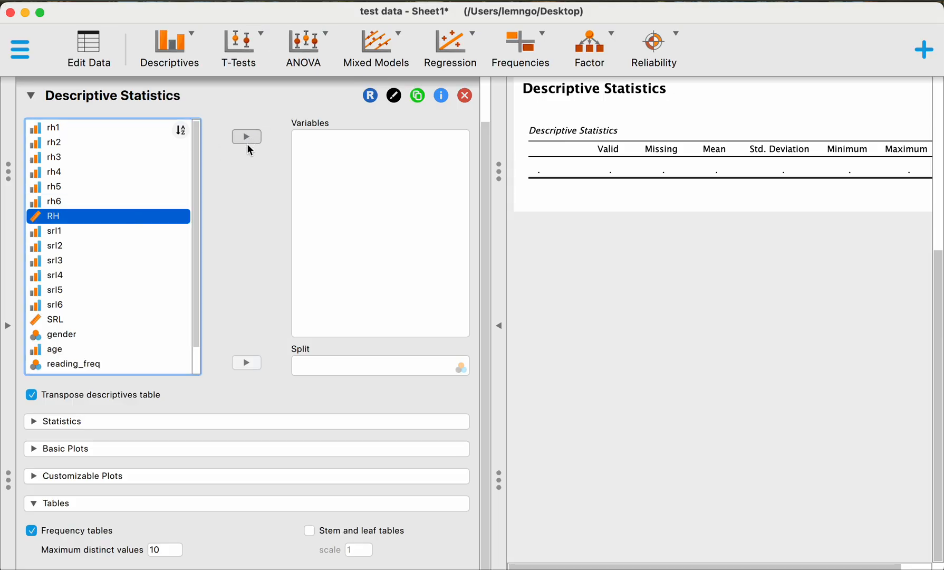
# Step: Run an Independent Samples T-Test with RH as the dependent variable and gender as the grouping variable
pyautogui.click(242, 42)
pyautogui.click(269, 119)
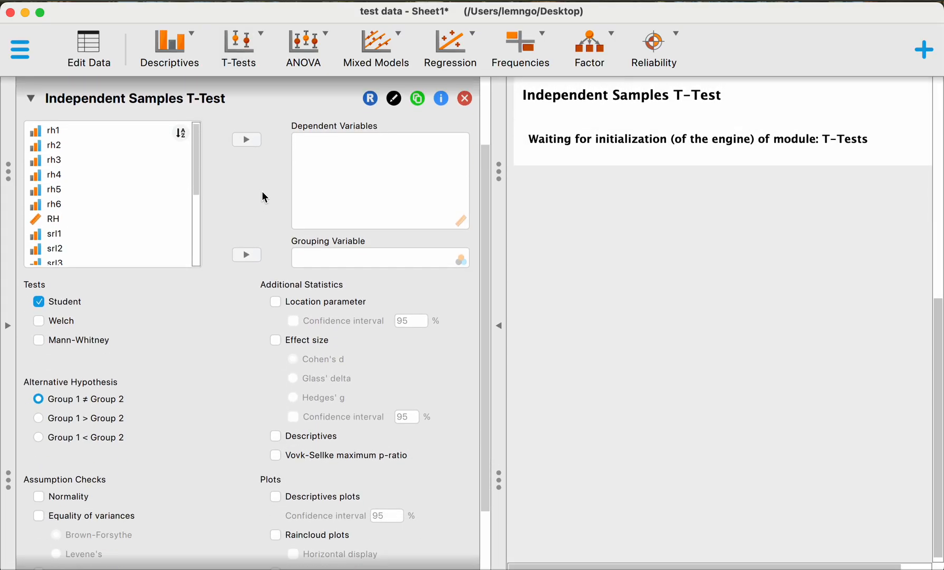
pyautogui.click(129, 216)
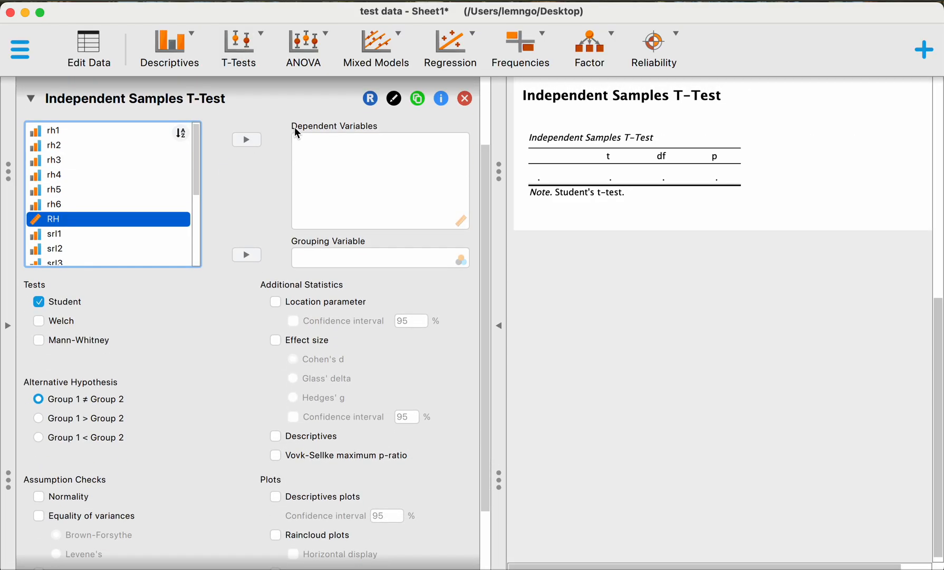
pyautogui.click(257, 141)
pyautogui.scroll(-5, 104, 234)
pyautogui.click(110, 219)
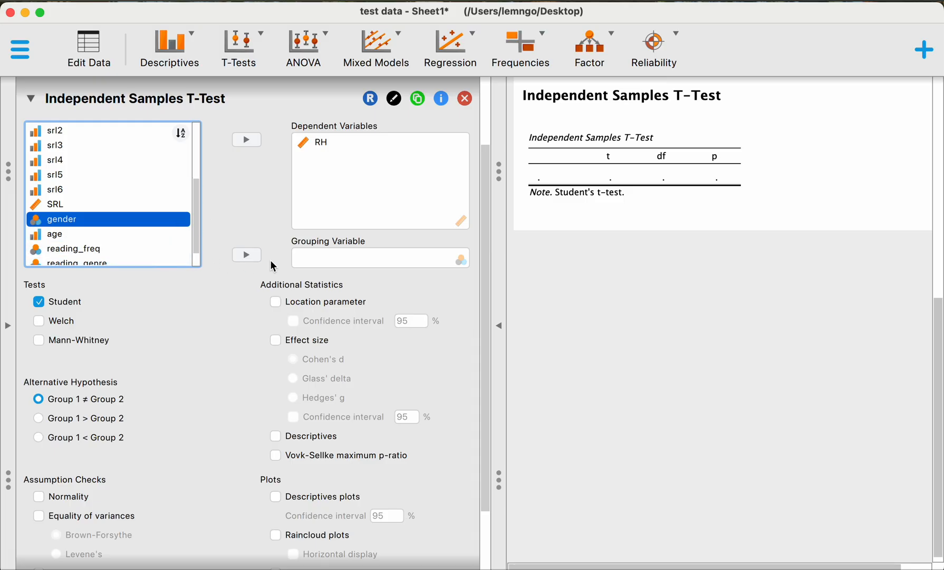
pyautogui.click(249, 256)
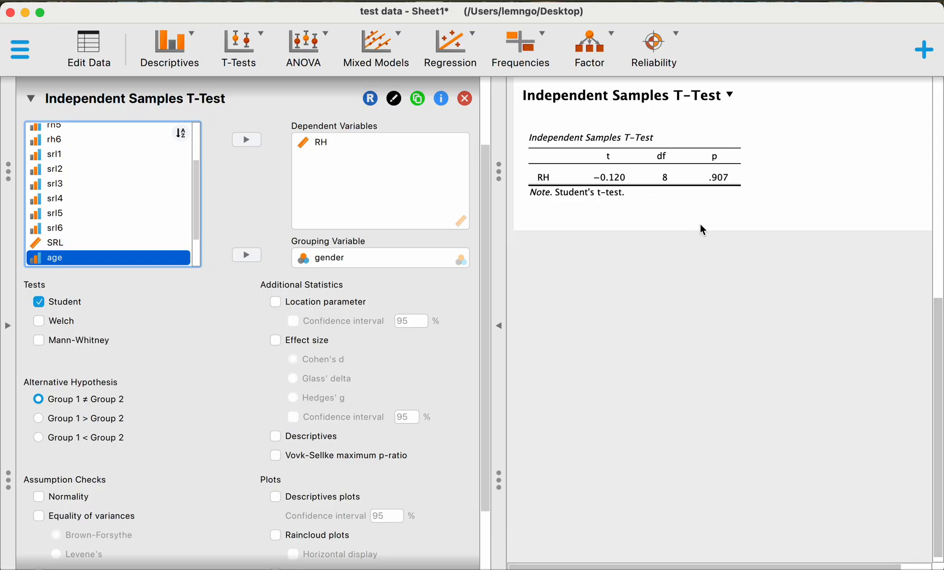
# Step: Add the Cohen's d effect size and group descriptives to the independent samples t-test
pyautogui.scroll(-3, 218, 386)
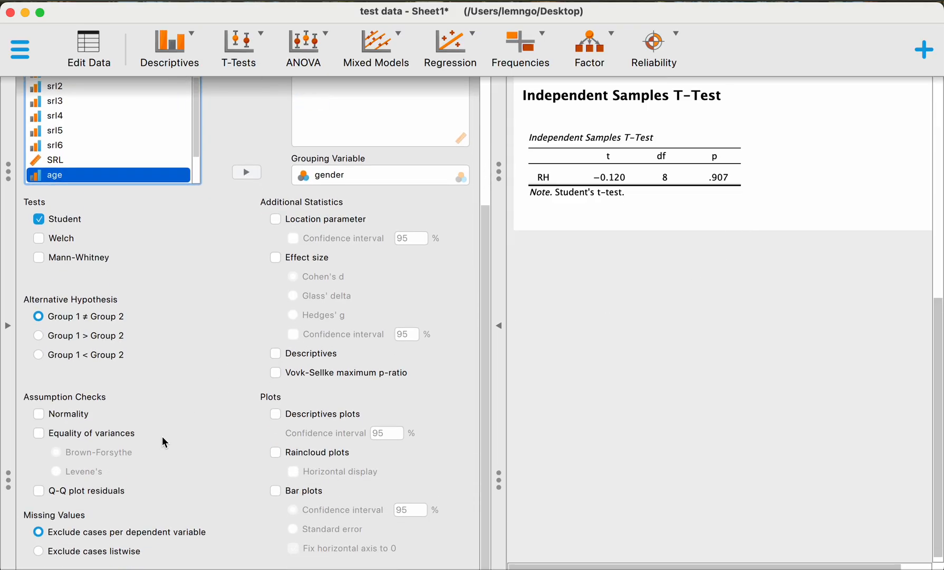
pyautogui.click(308, 259)
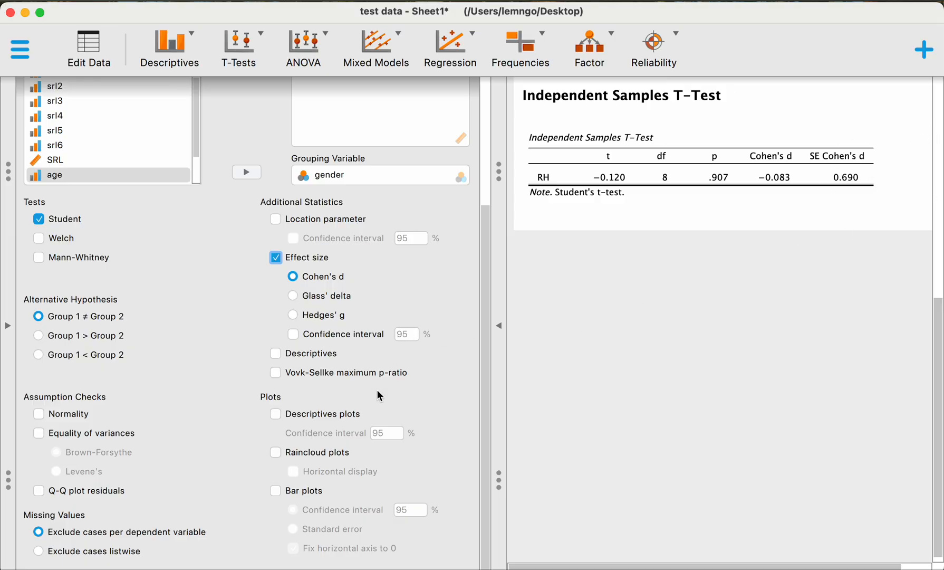
pyautogui.click(328, 358)
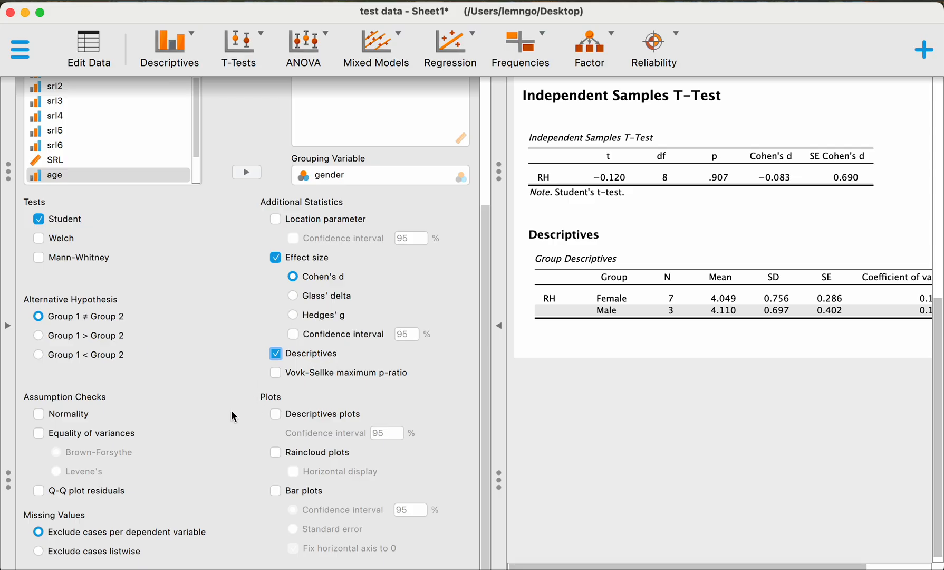
# Step: Add descriptives plots and raincloud plots of RH by gender to the t-test and view them
pyautogui.click(304, 411)
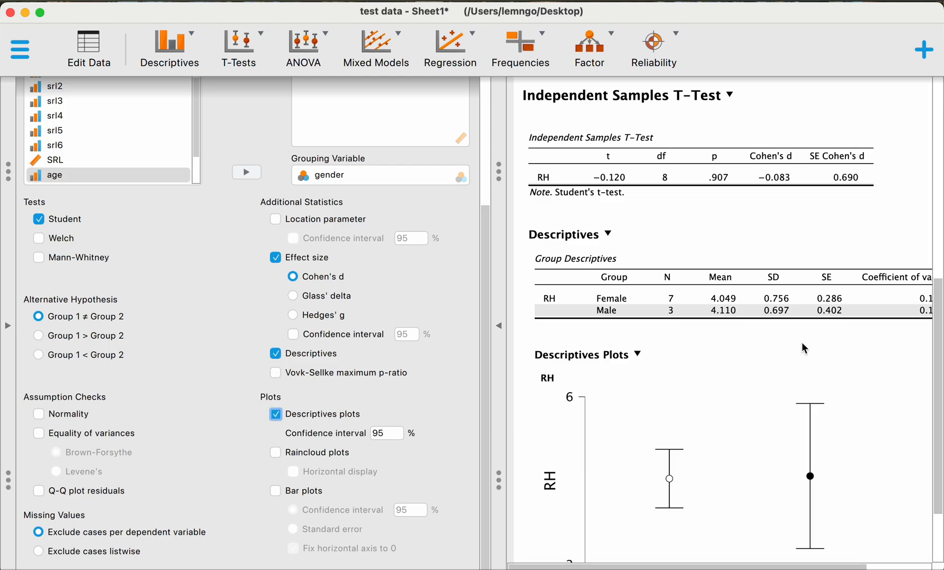
pyautogui.scroll(-3, 789, 344)
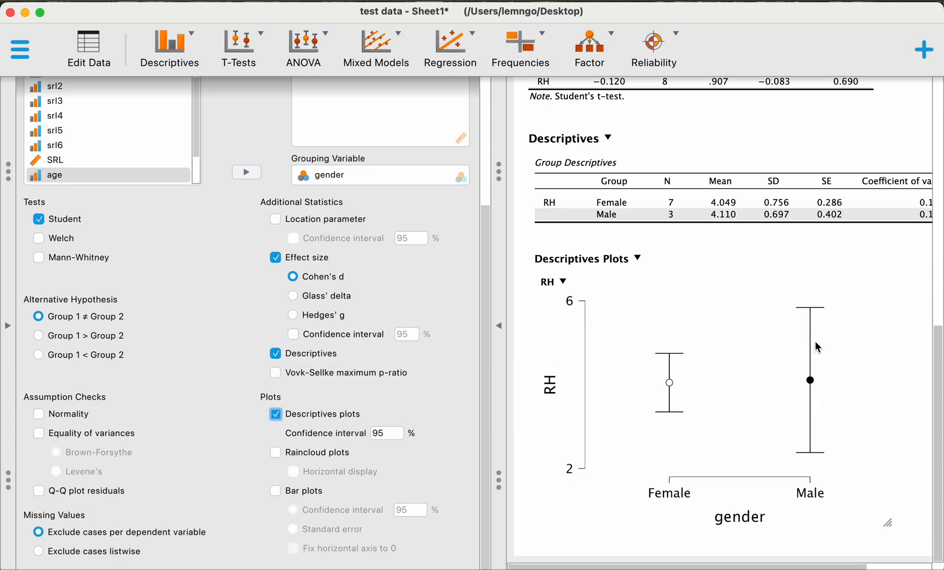
pyautogui.click(310, 453)
pyautogui.scroll(-5, 723, 352)
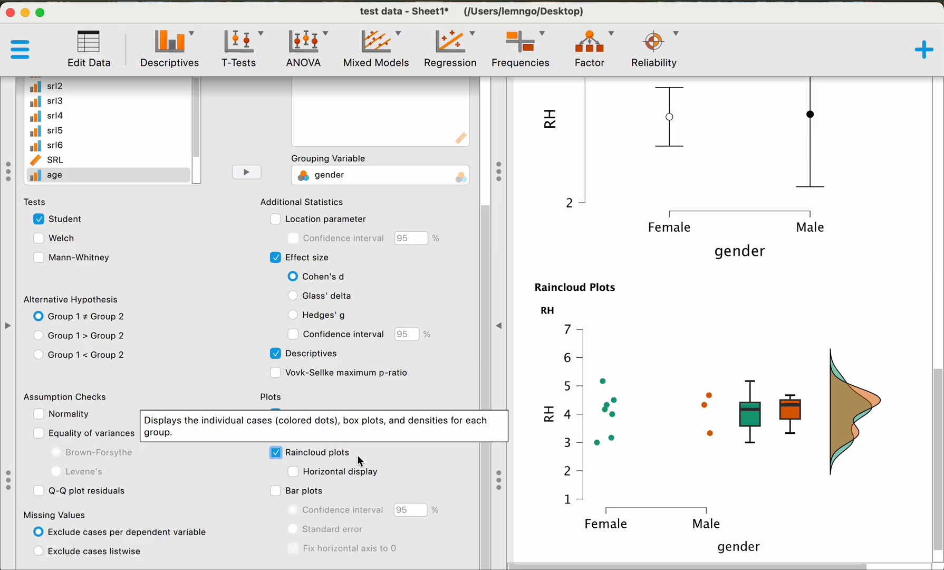
# Step: Display the raincloud plots horizontally and add bar plots of RH by gender to the t-test
pyautogui.click(343, 468)
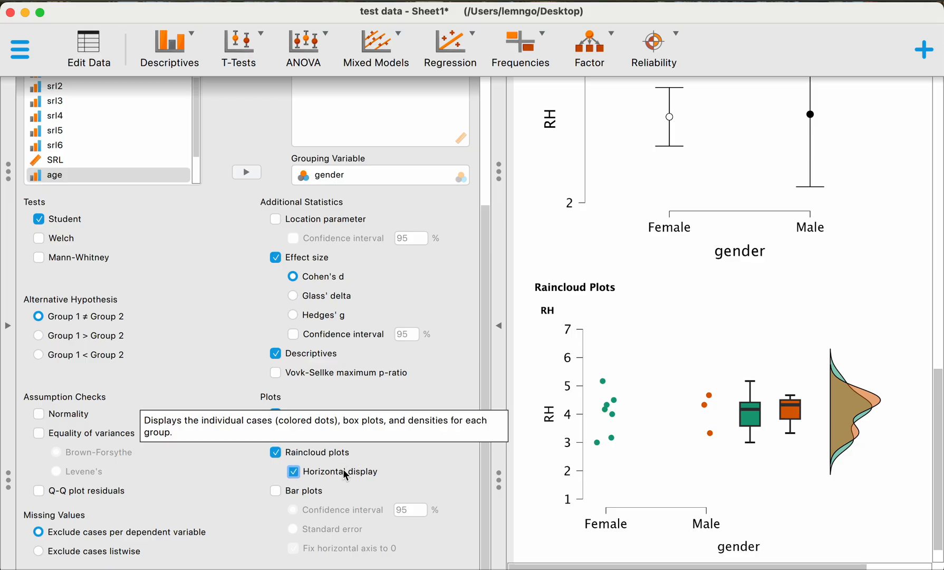
pyautogui.click(318, 491)
pyautogui.scroll(-6, 702, 420)
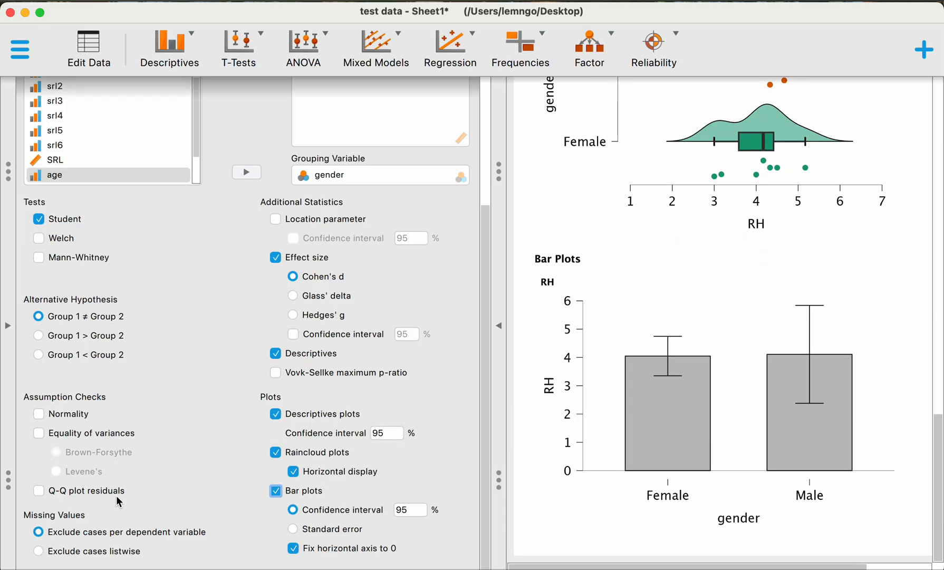
# Step: Add the normality and equality of variances assumption checks to the t-test, using Levene's test for the variances
pyautogui.click(76, 414)
pyautogui.click(87, 433)
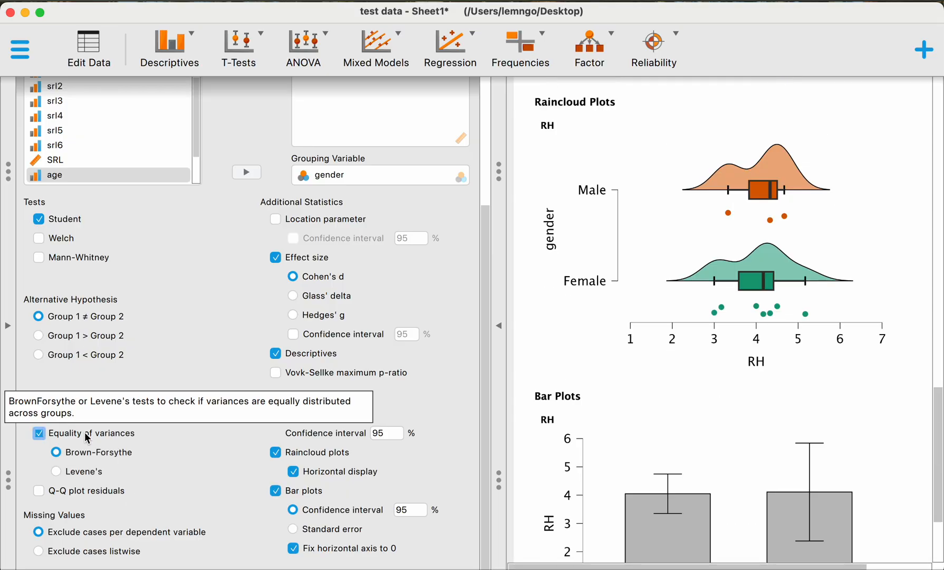
pyautogui.click(57, 471)
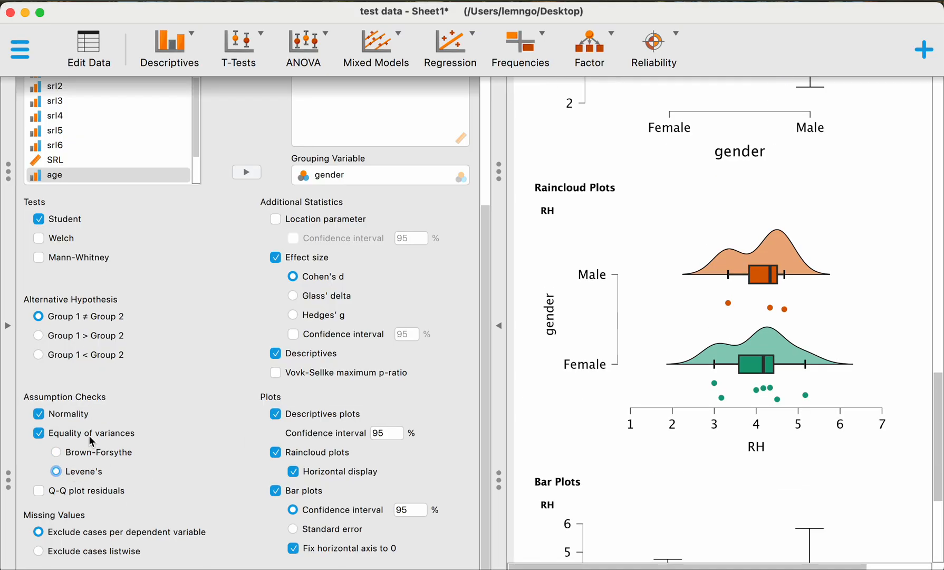
# Step: Review the t-test table, the normality and Levene's assumption checks, and the group descriptives for RH by gender
pyautogui.scroll(-5, 731, 388)
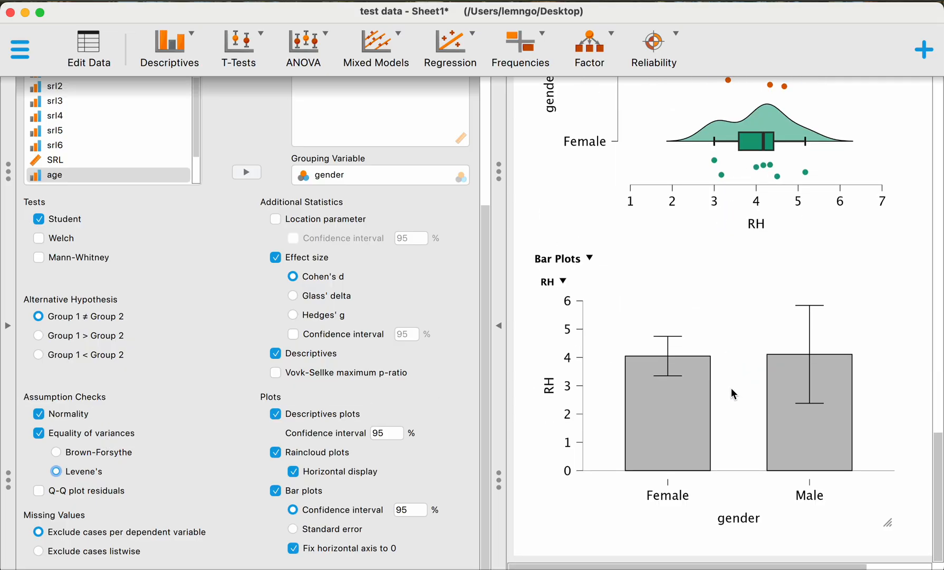
pyautogui.scroll(20, 731, 388)
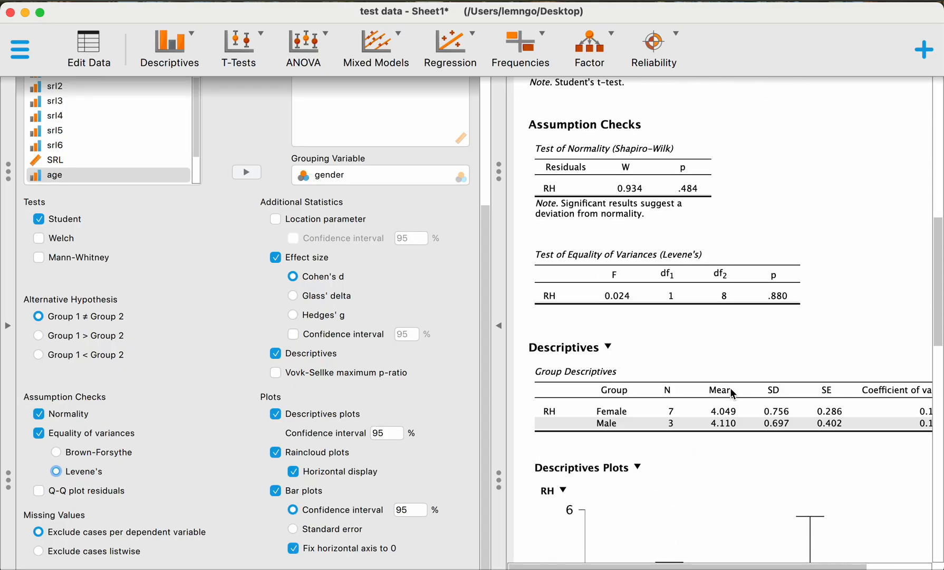
pyautogui.scroll(3, 734, 393)
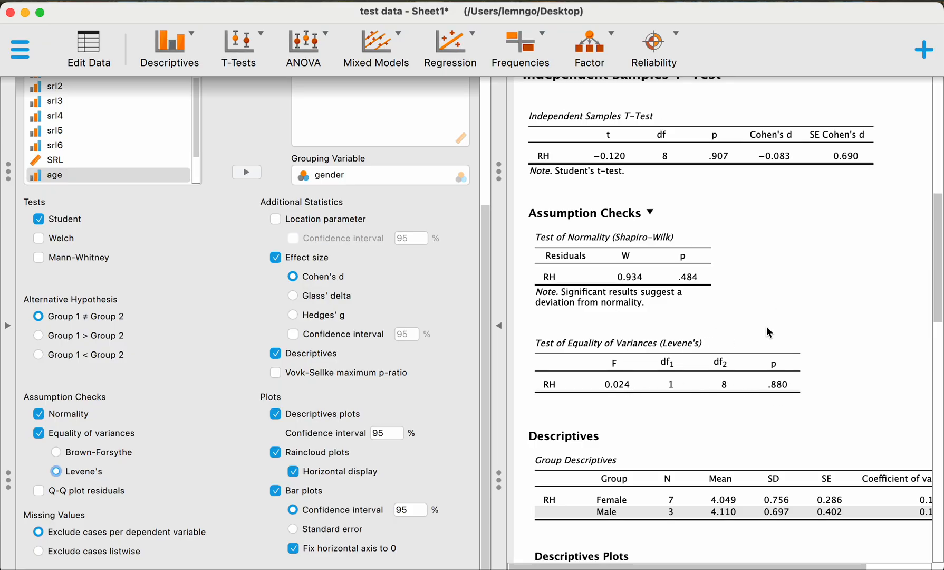
pyautogui.scroll(10, 767, 326)
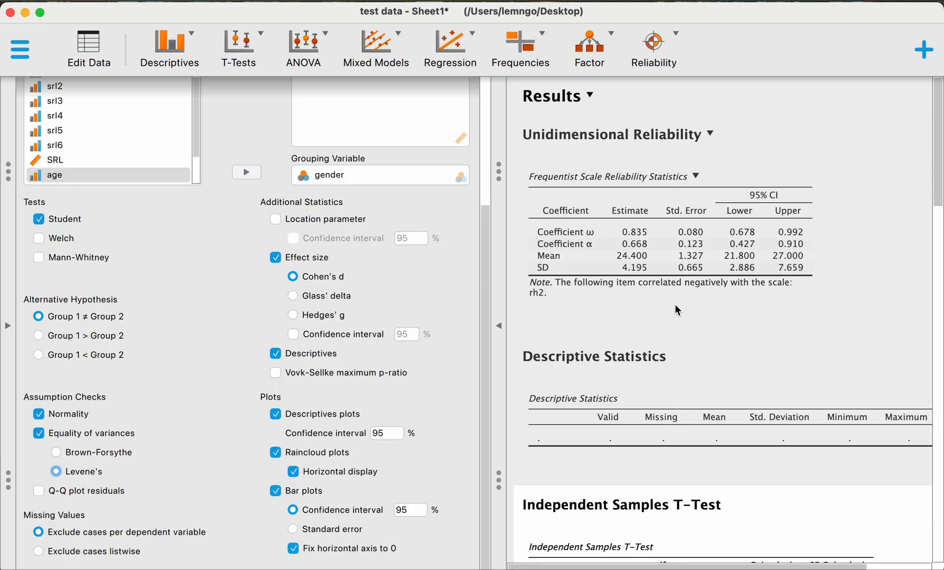
pyautogui.scroll(-3, 678, 309)
pyautogui.scroll(-5, 624, 289)
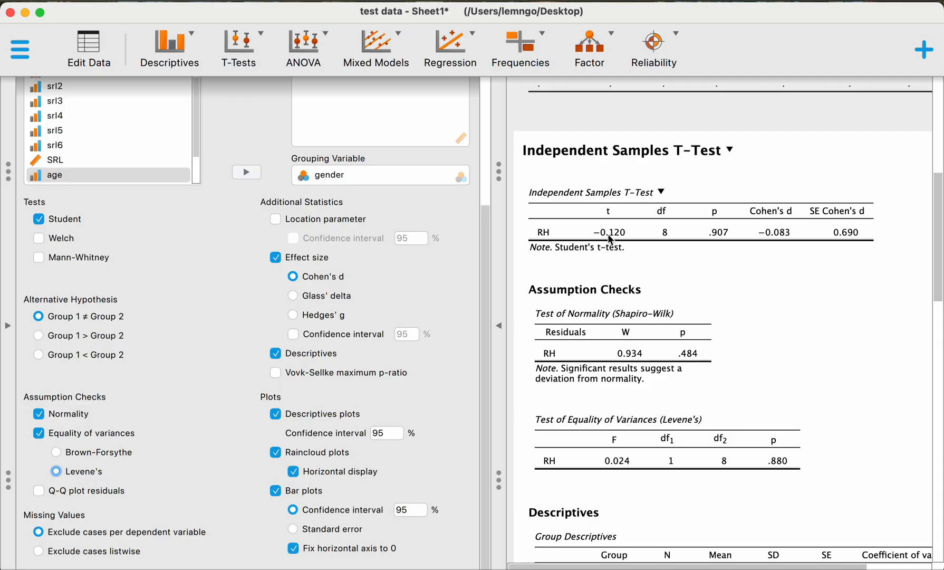
pyautogui.scroll(-3, 675, 282)
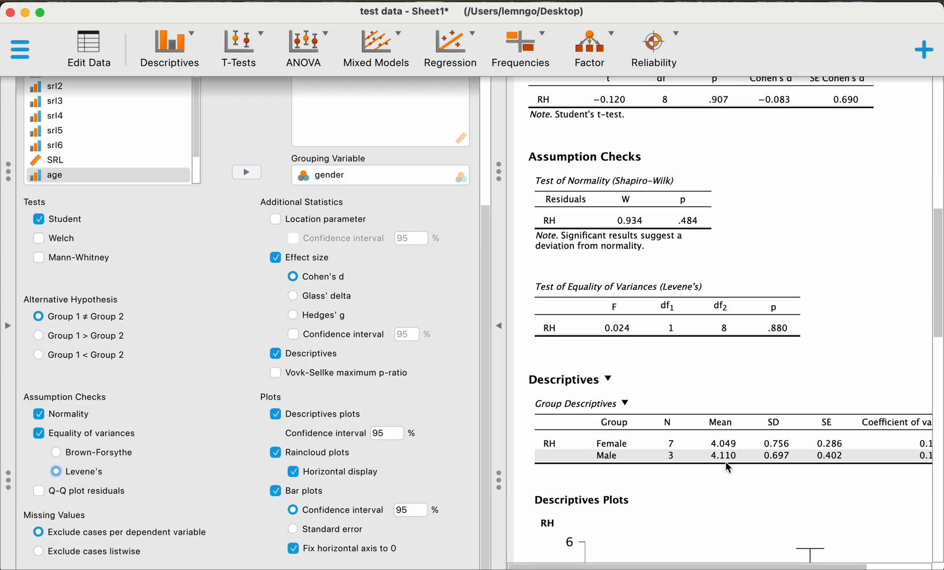
pyautogui.scroll(5, 725, 461)
pyautogui.scroll(5, 759, 428)
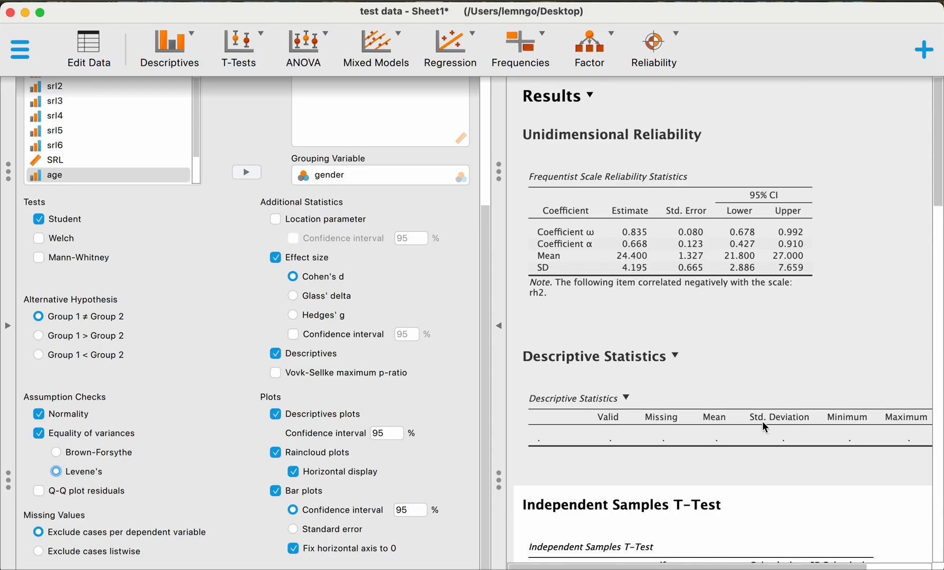